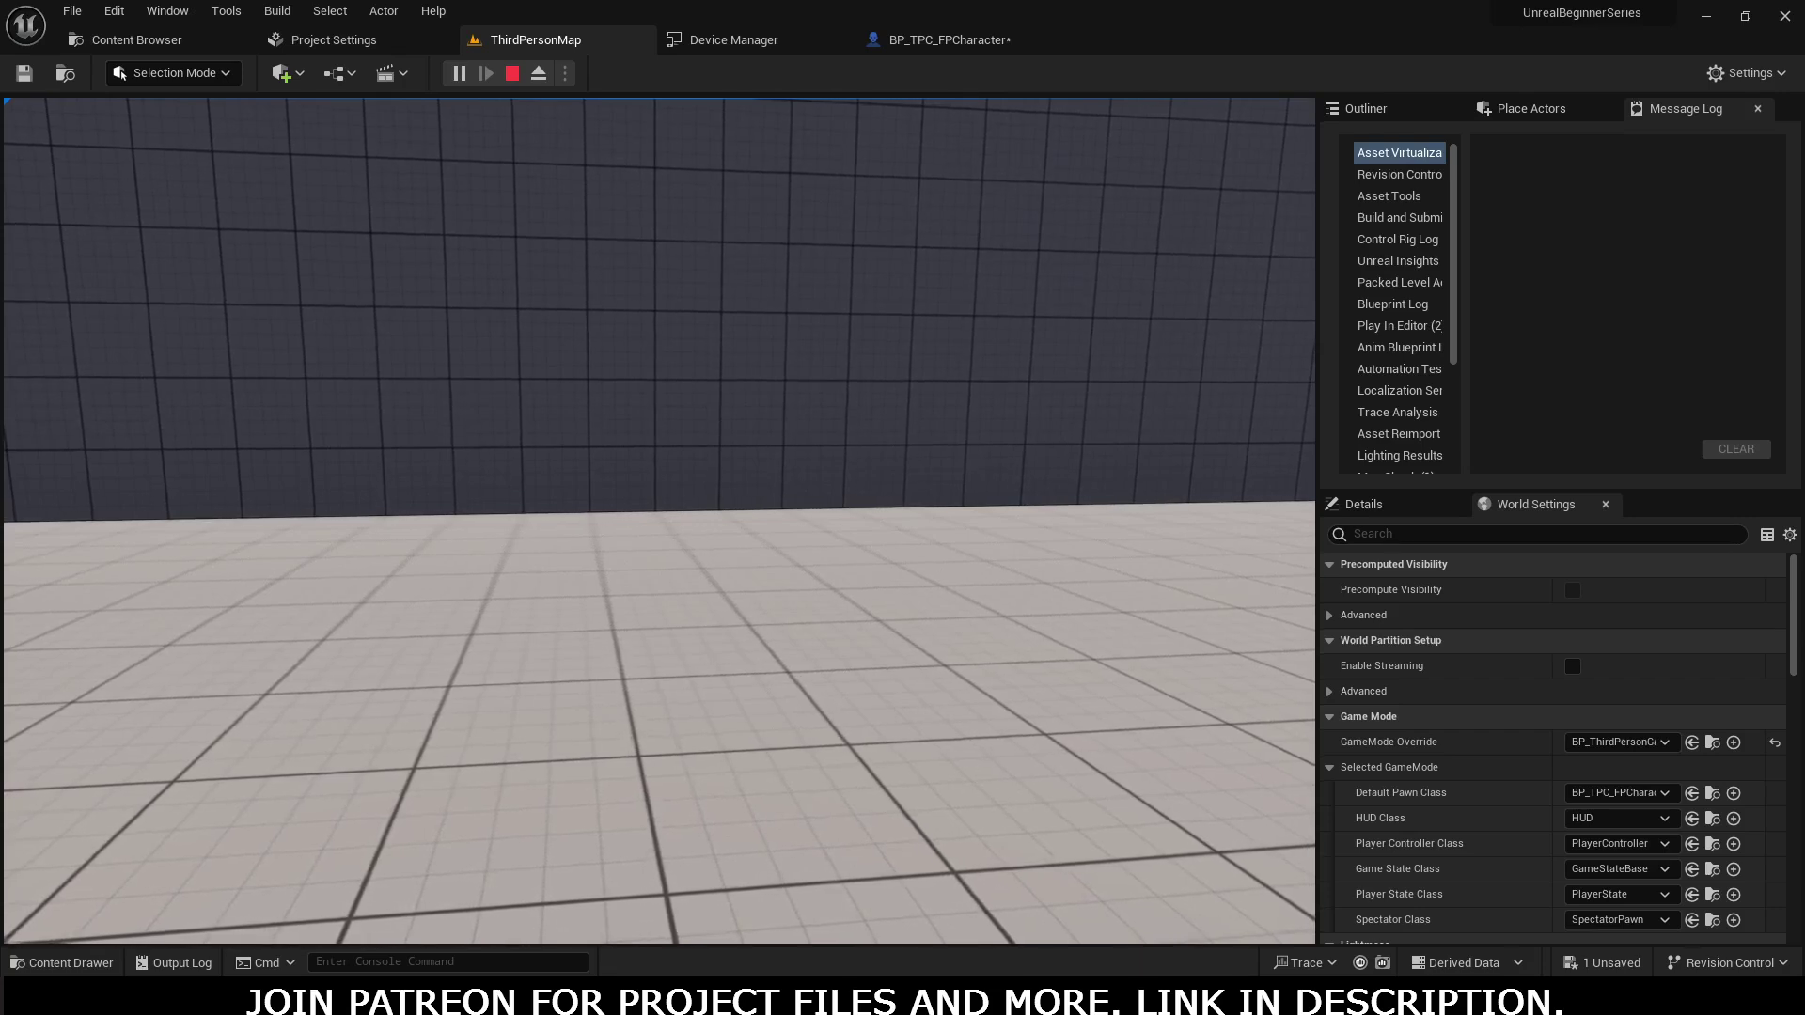
Step: Stop the ThirdPersonMap play-test with Esc and return to the editor
key("Escape")
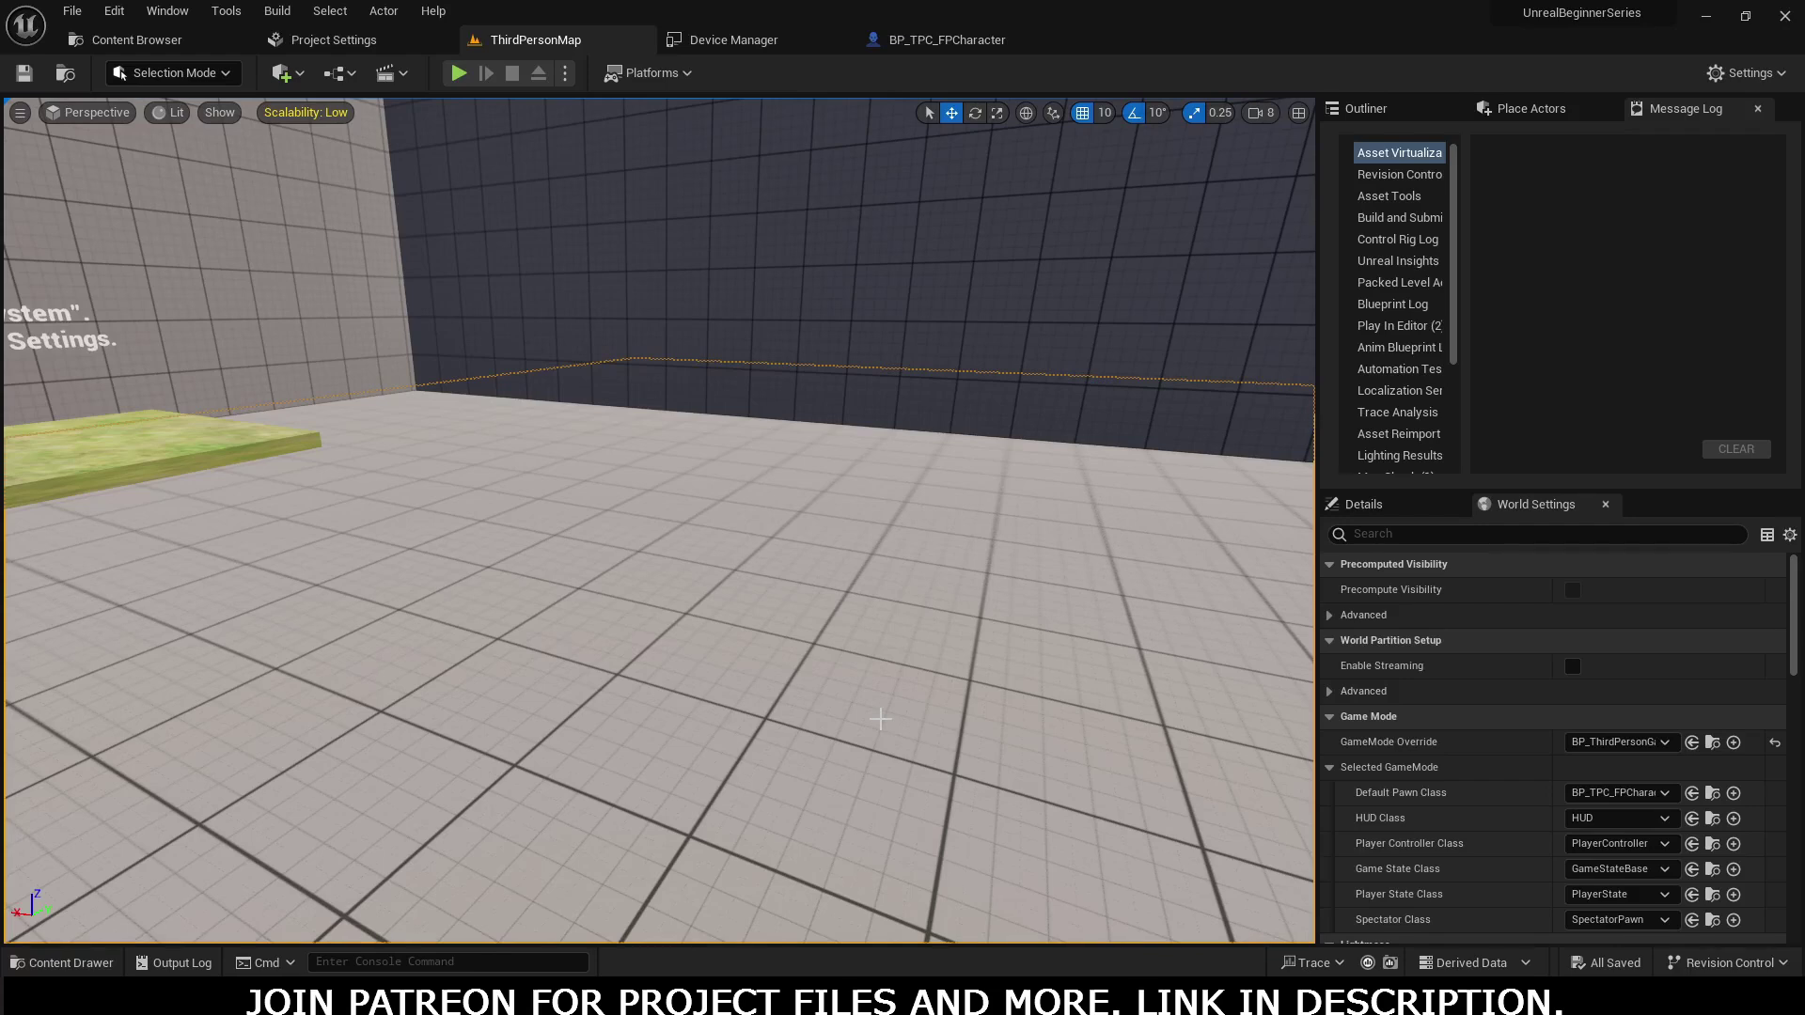
Step: Review the MM_Run_Fwd and MM_Walk animations in Animations, ending back in 33_FPCharacterSetup
key("ctrl+space")
left_click(725, 636)
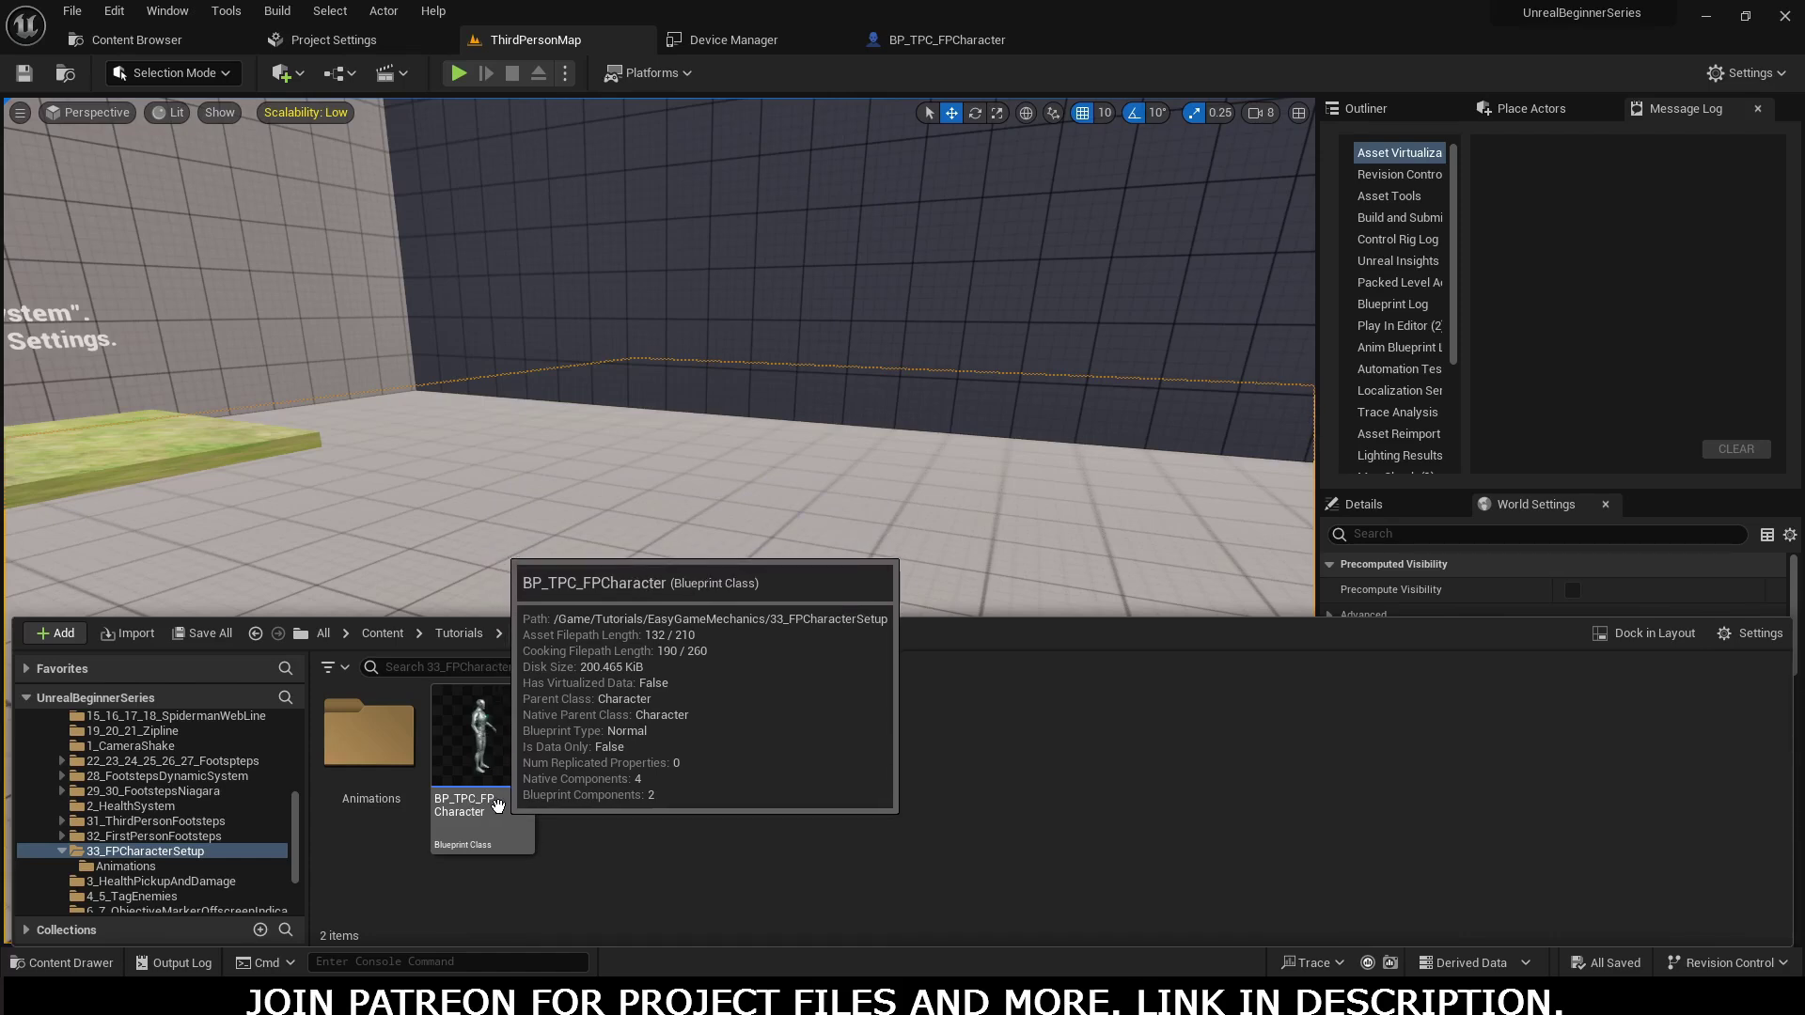
mouse_move(481, 747)
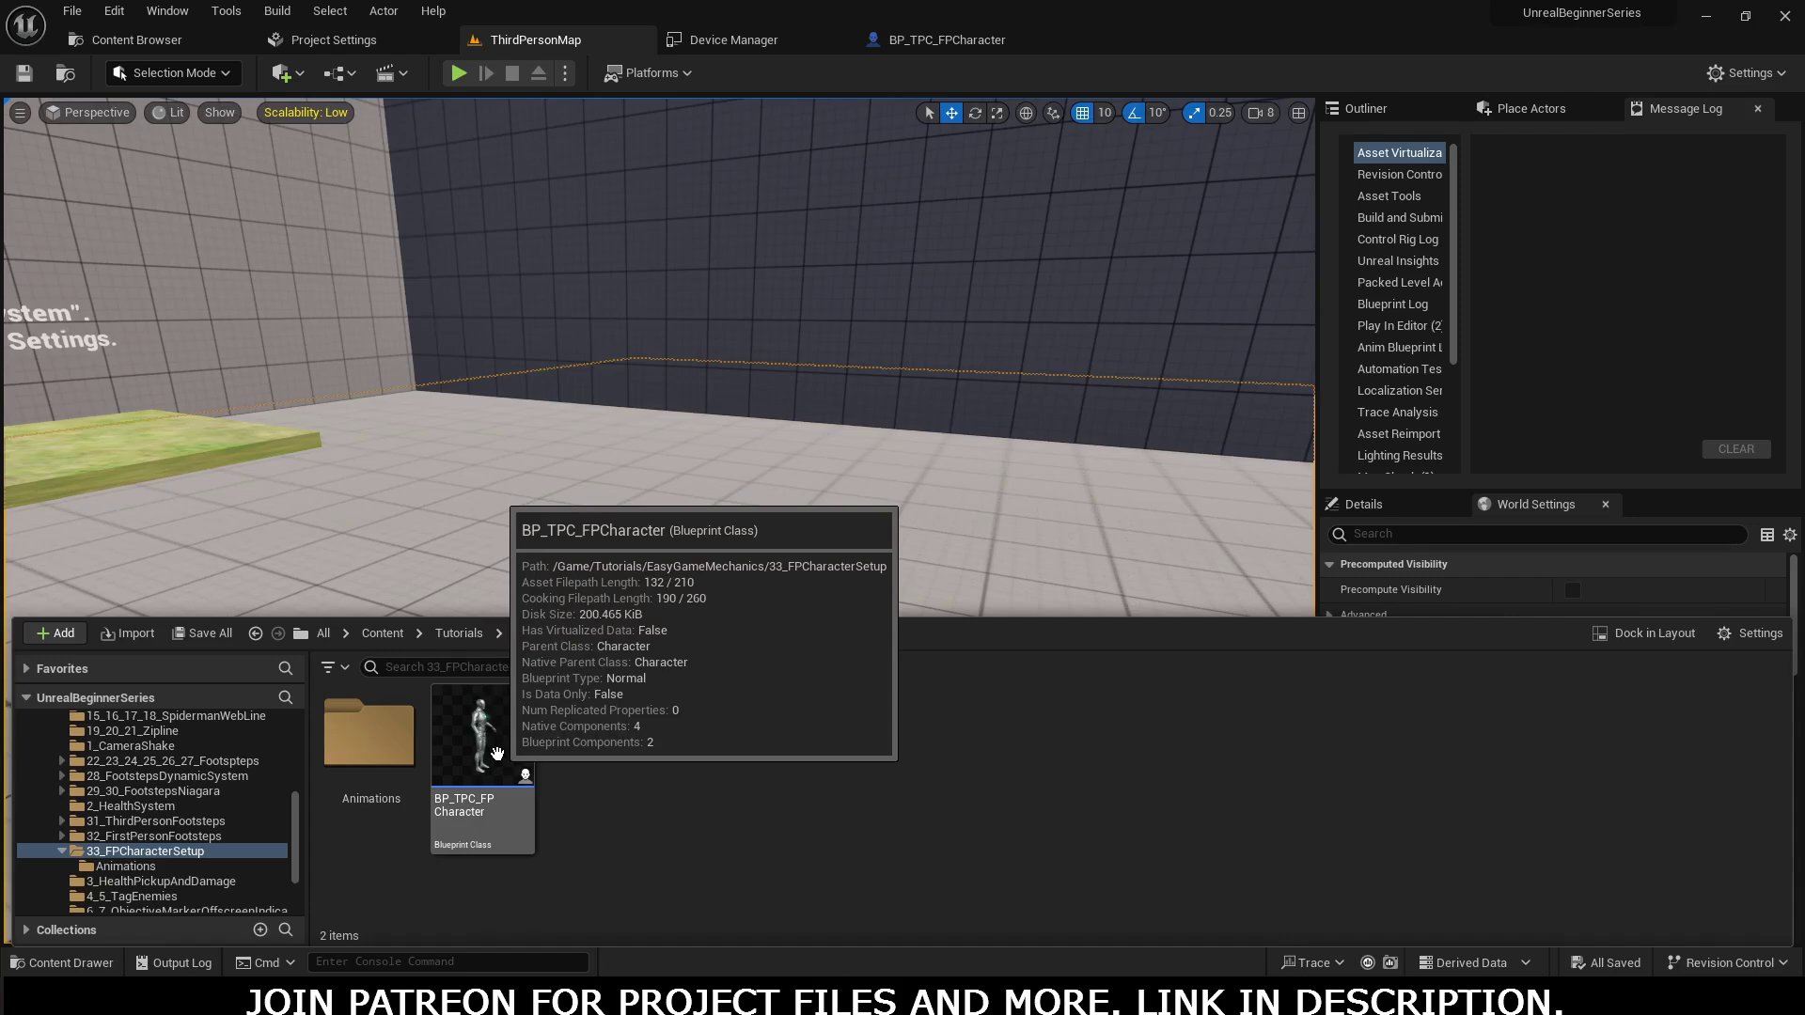
double_click(368, 733)
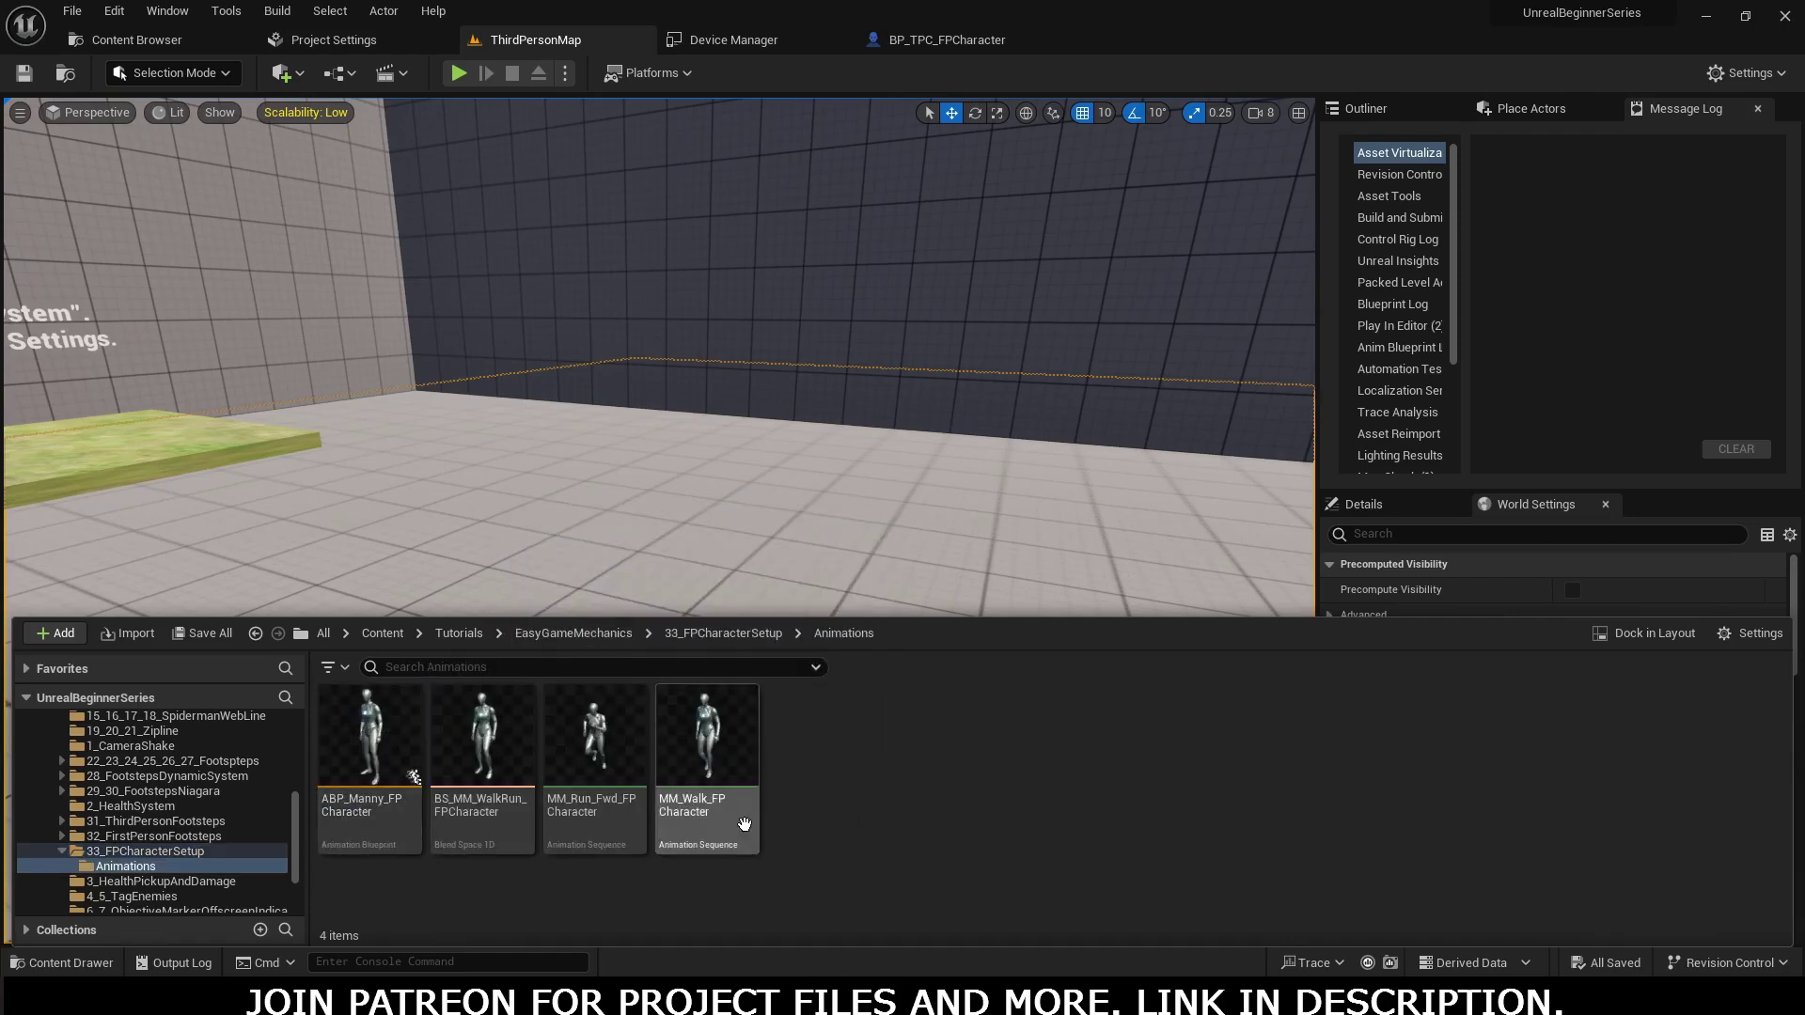
left_click(594, 743)
left_click(684, 777)
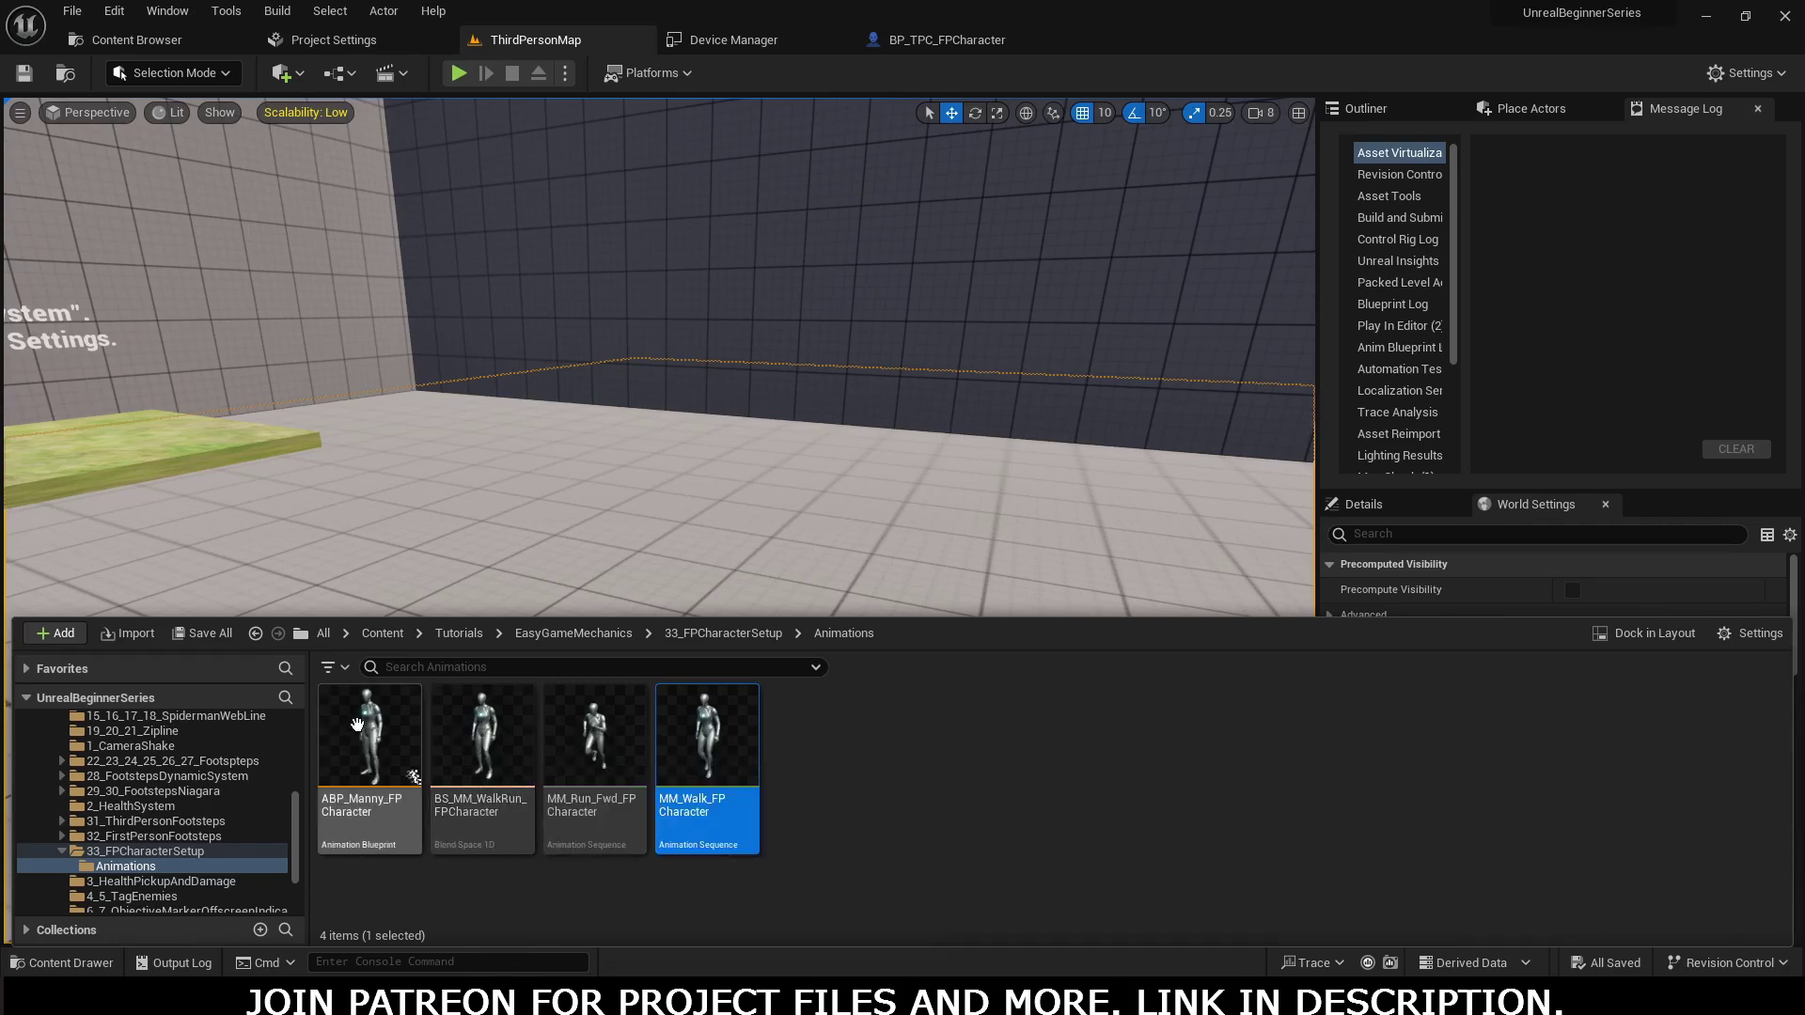
left_click(716, 632)
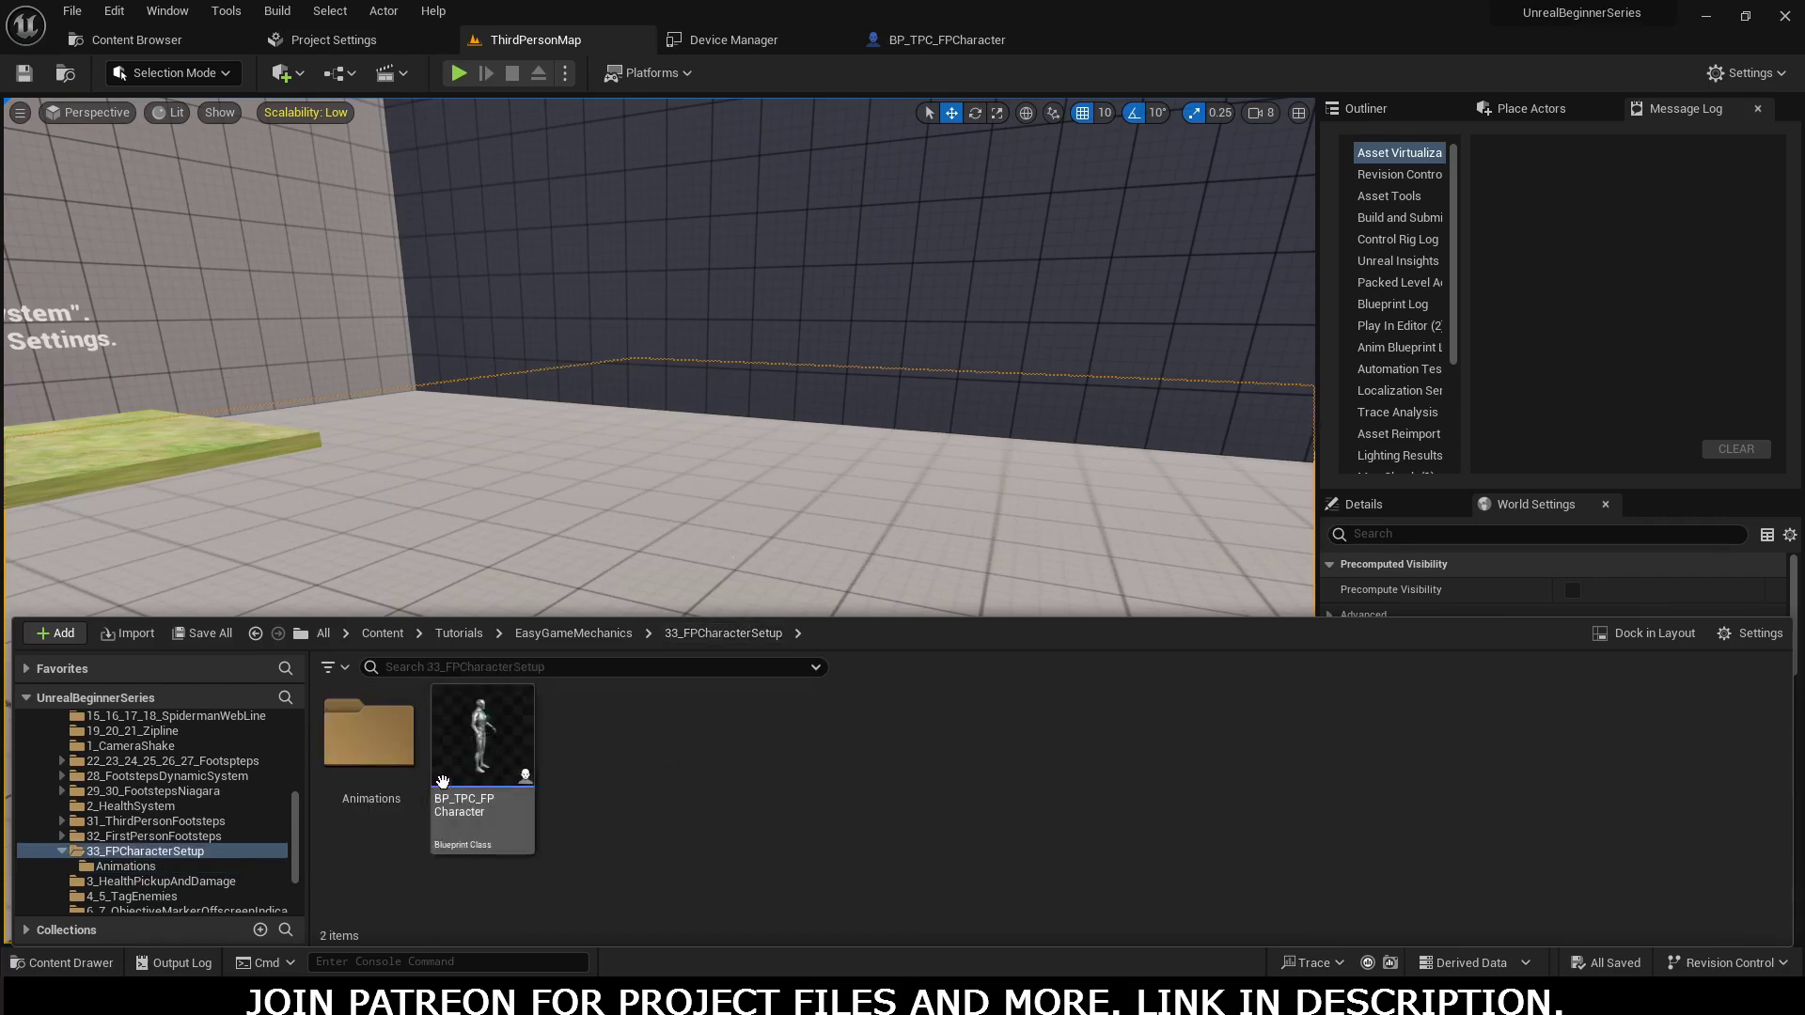
double_click(385, 755)
left_click(701, 632)
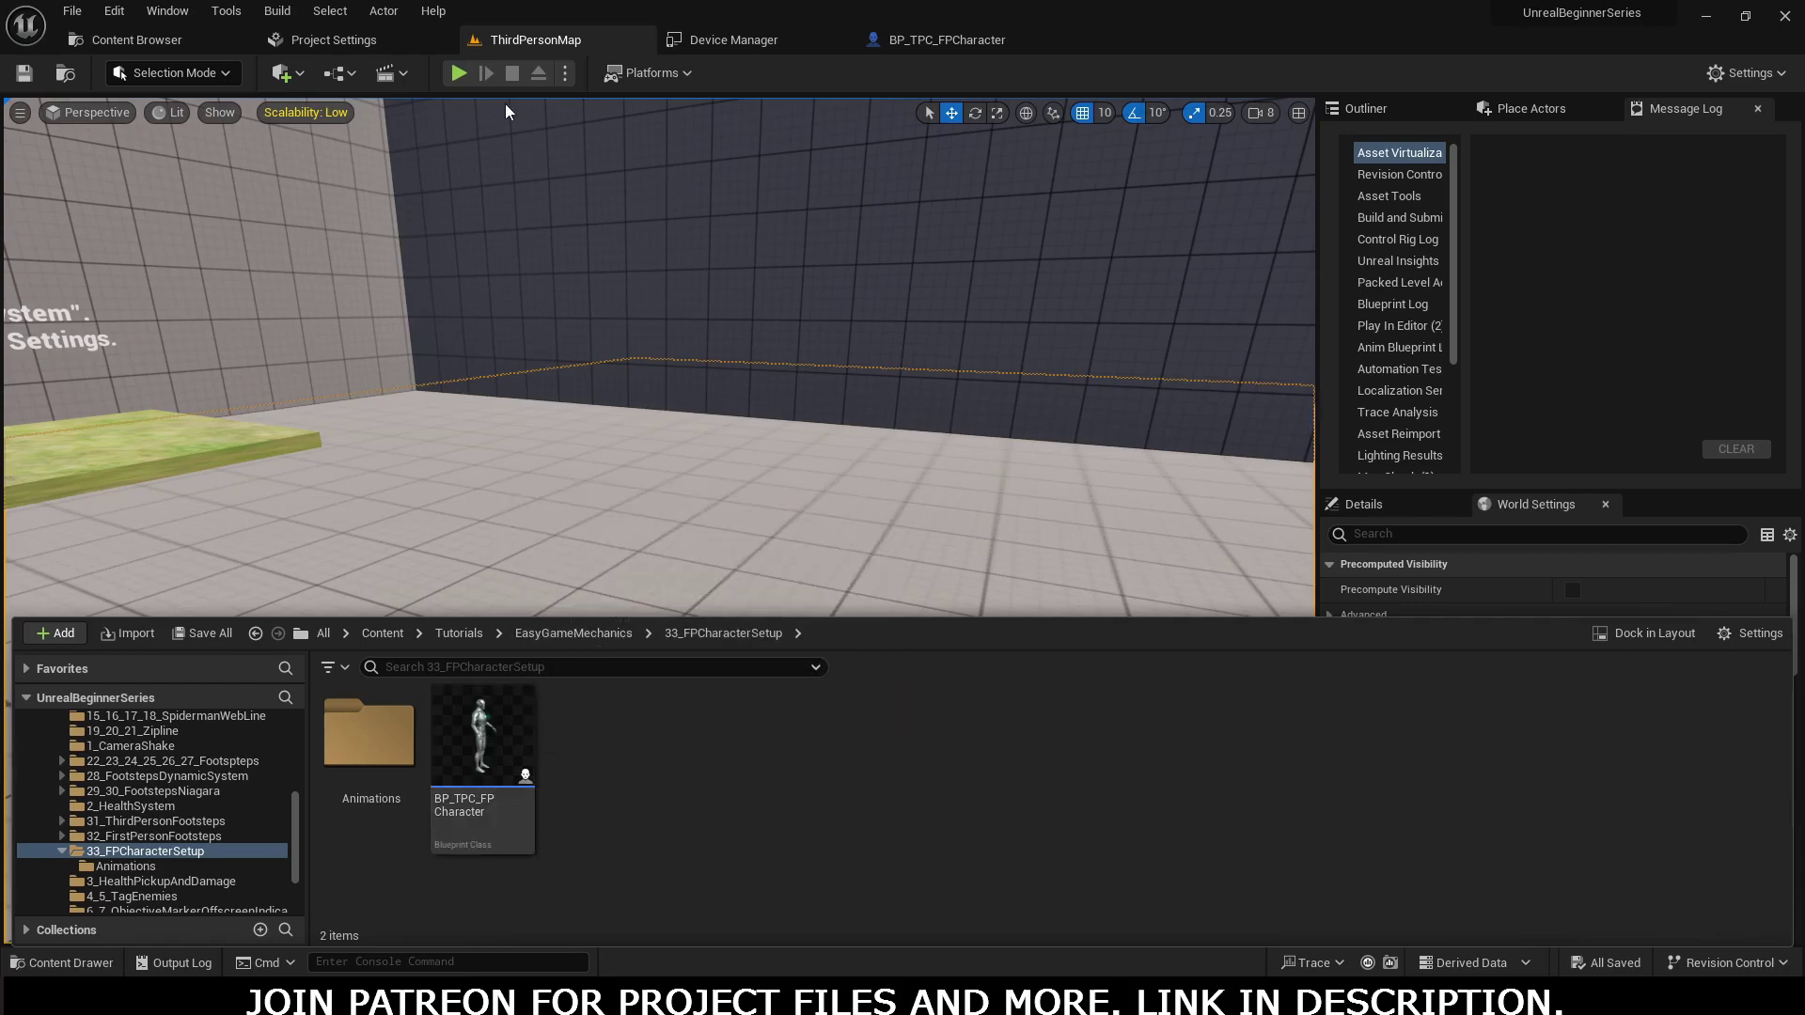
Step: Run a quick level play-test, then open BP_TPC_FPCharacter from the Content Drawer
left_click(458, 73)
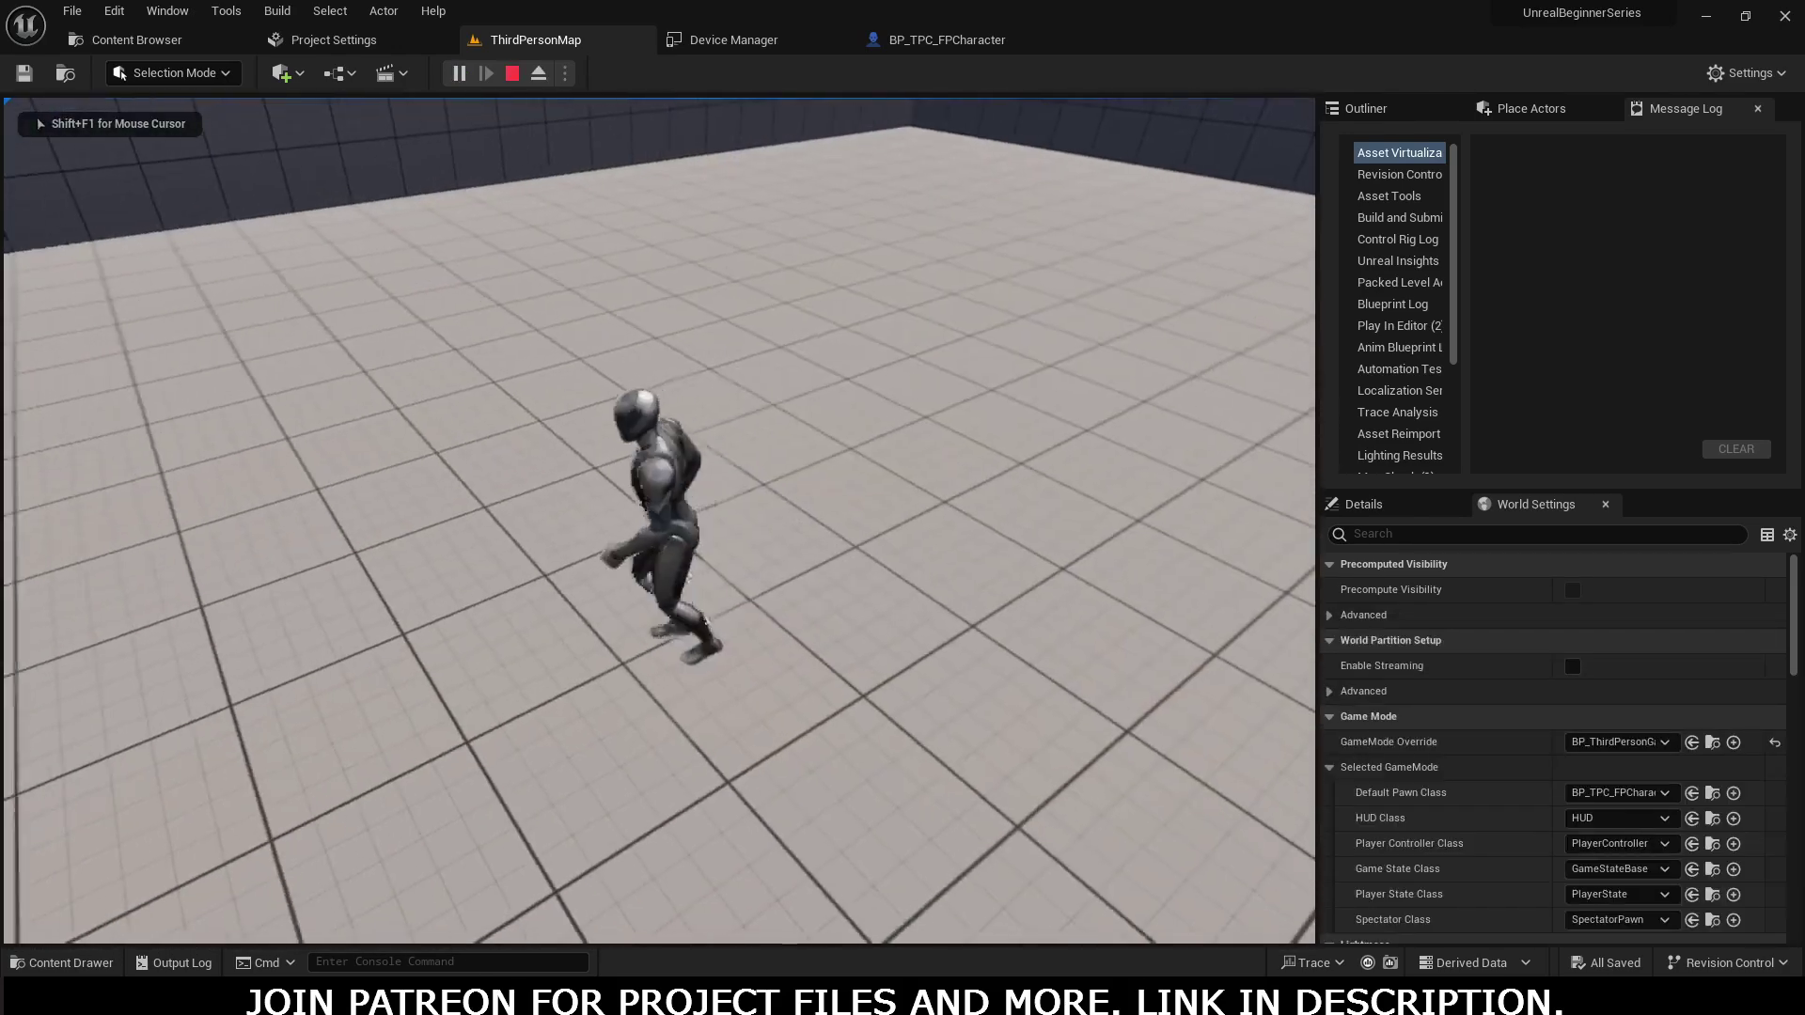
key("Escape")
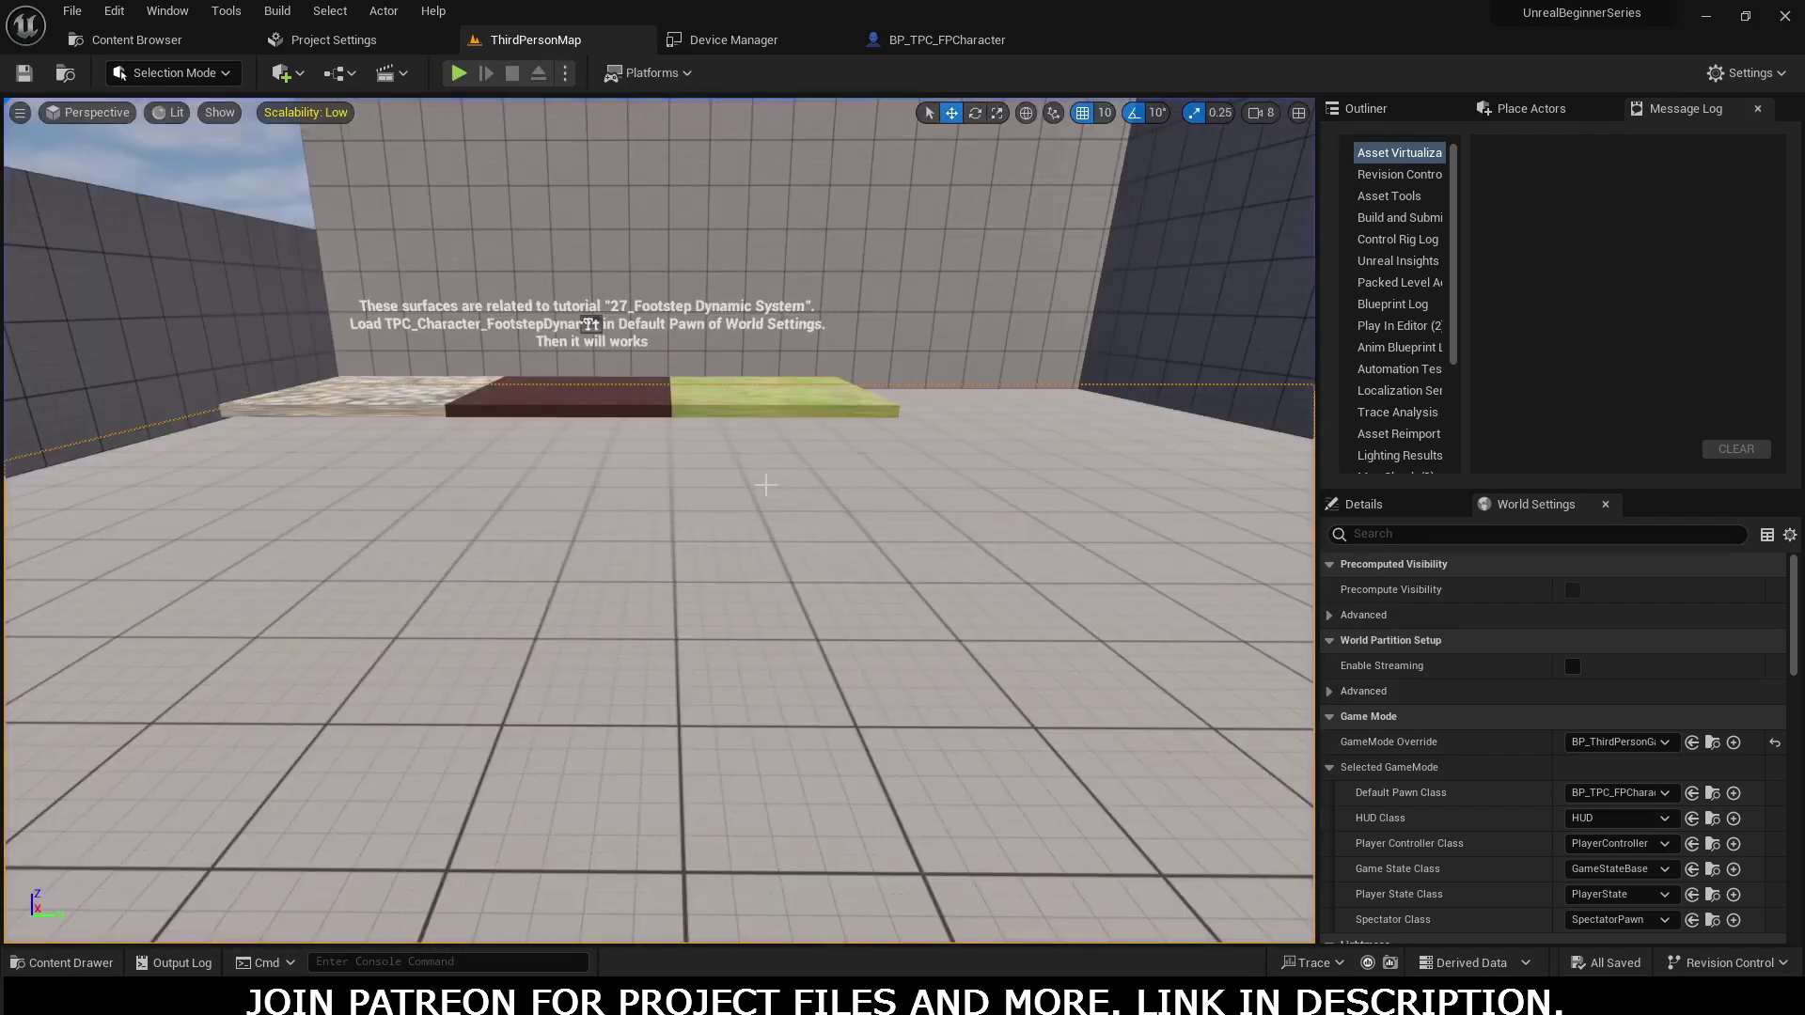
key("ctrl+space")
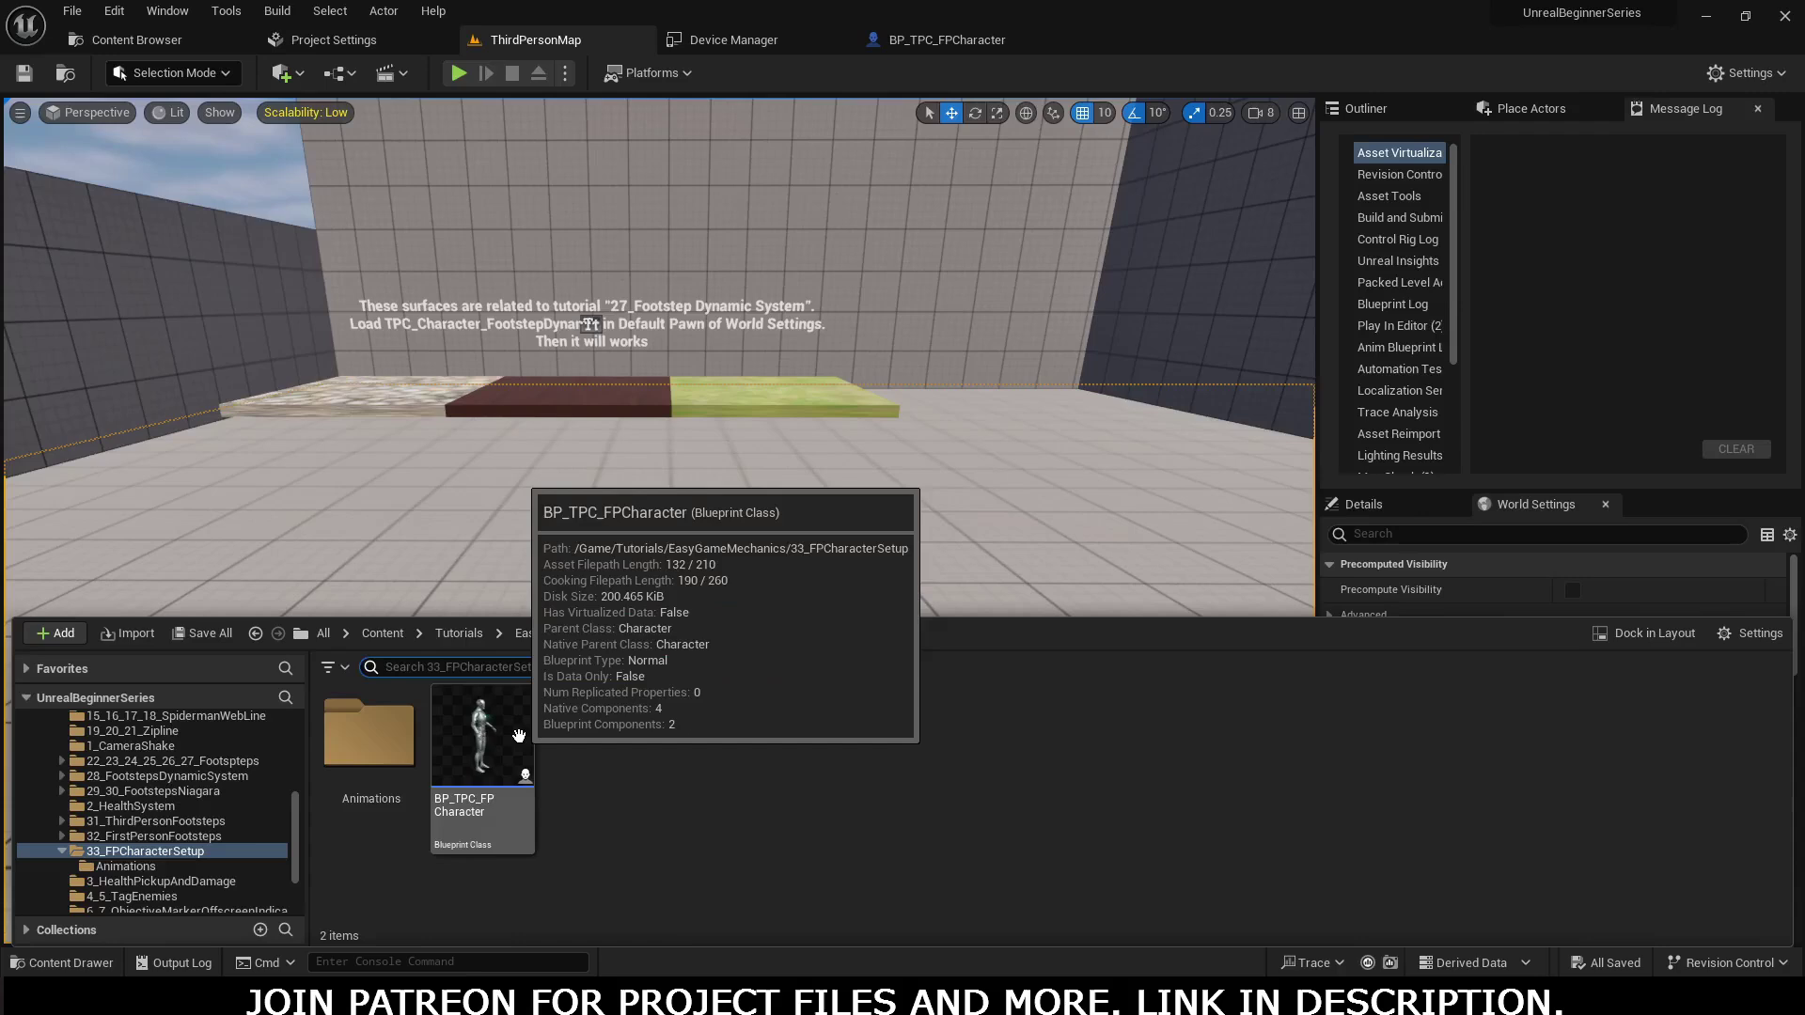
double_click(518, 735)
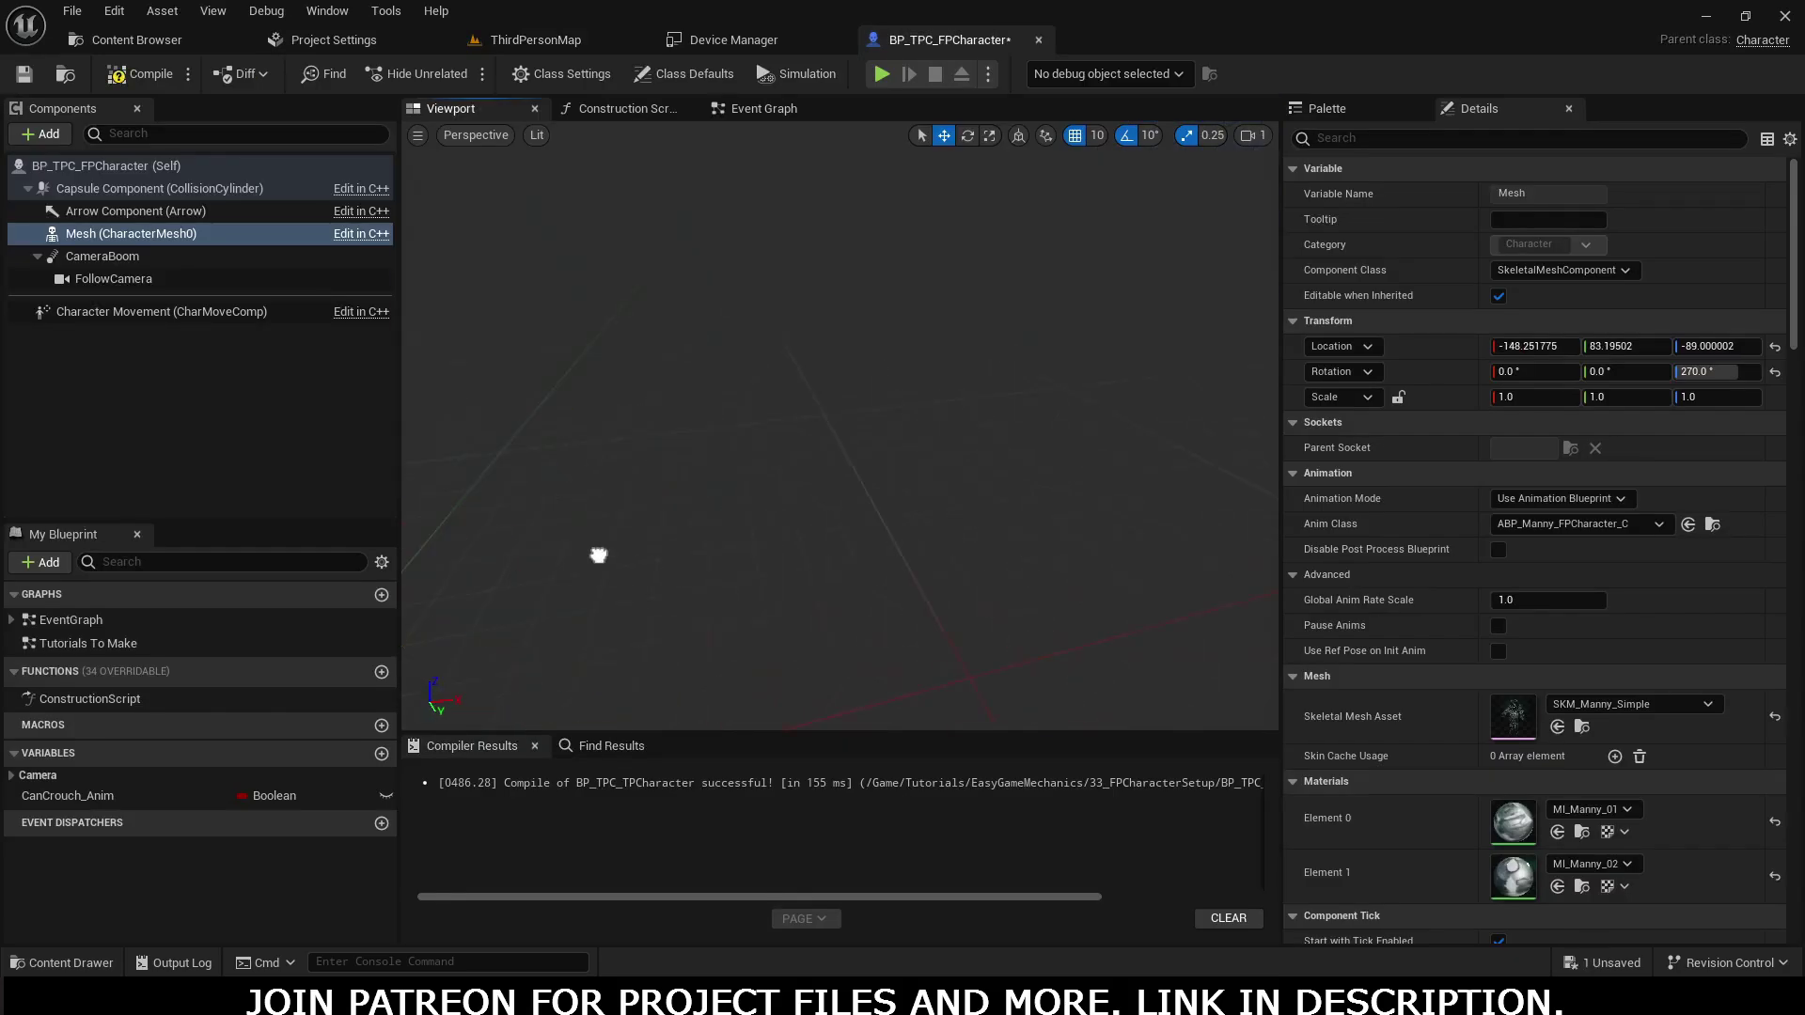
Step: Undo the mesh location change and delete the CameraBoom component
key("ctrl+z")
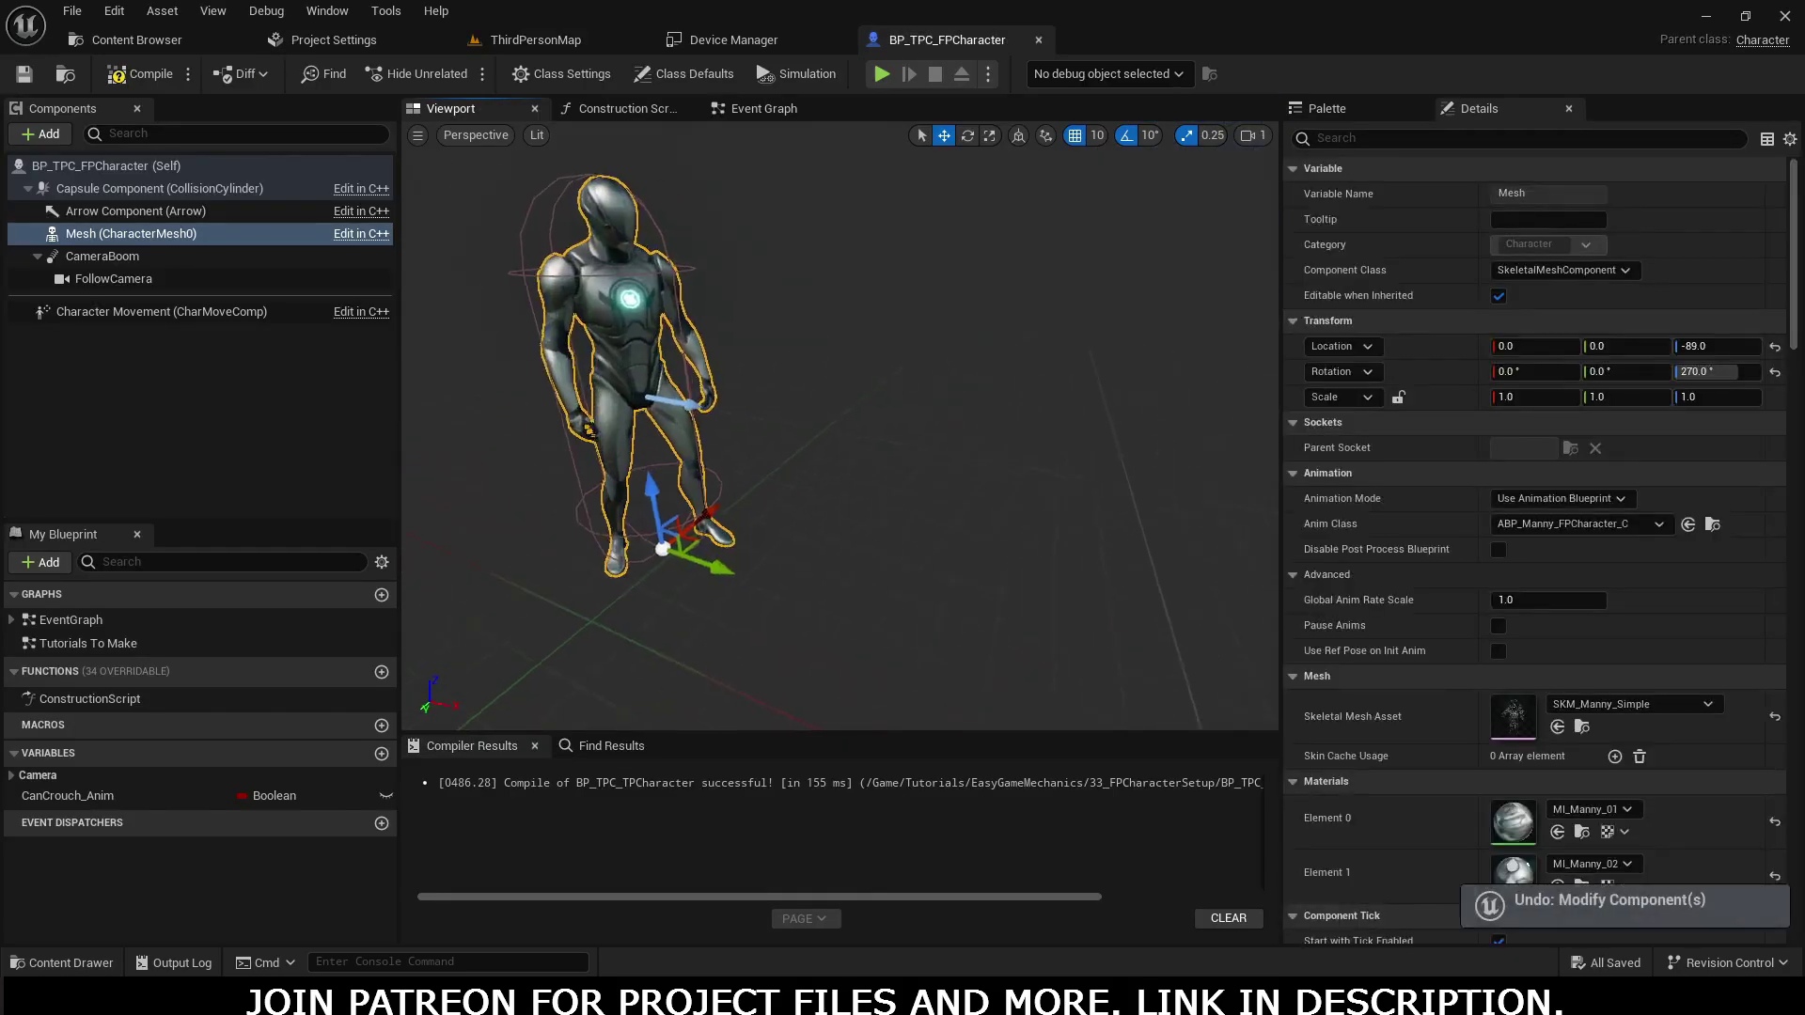
right_click_drag(944, 635, 945, 635)
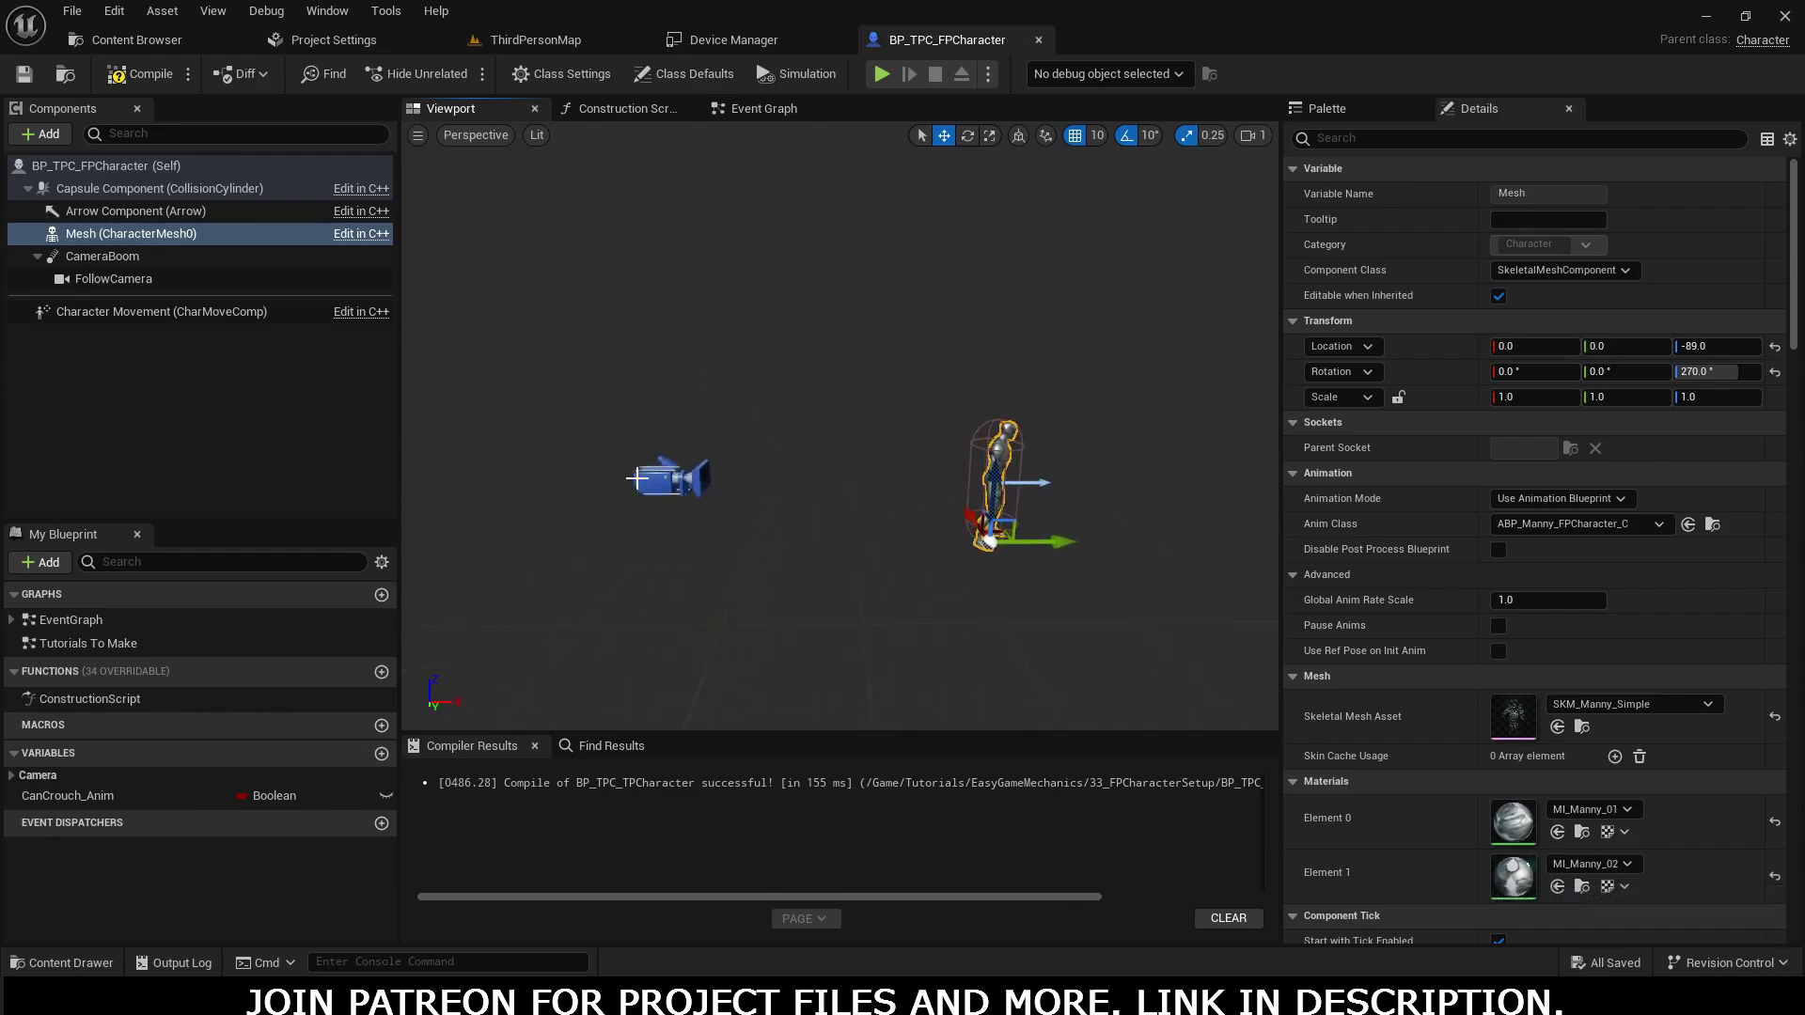
left_click(84, 261)
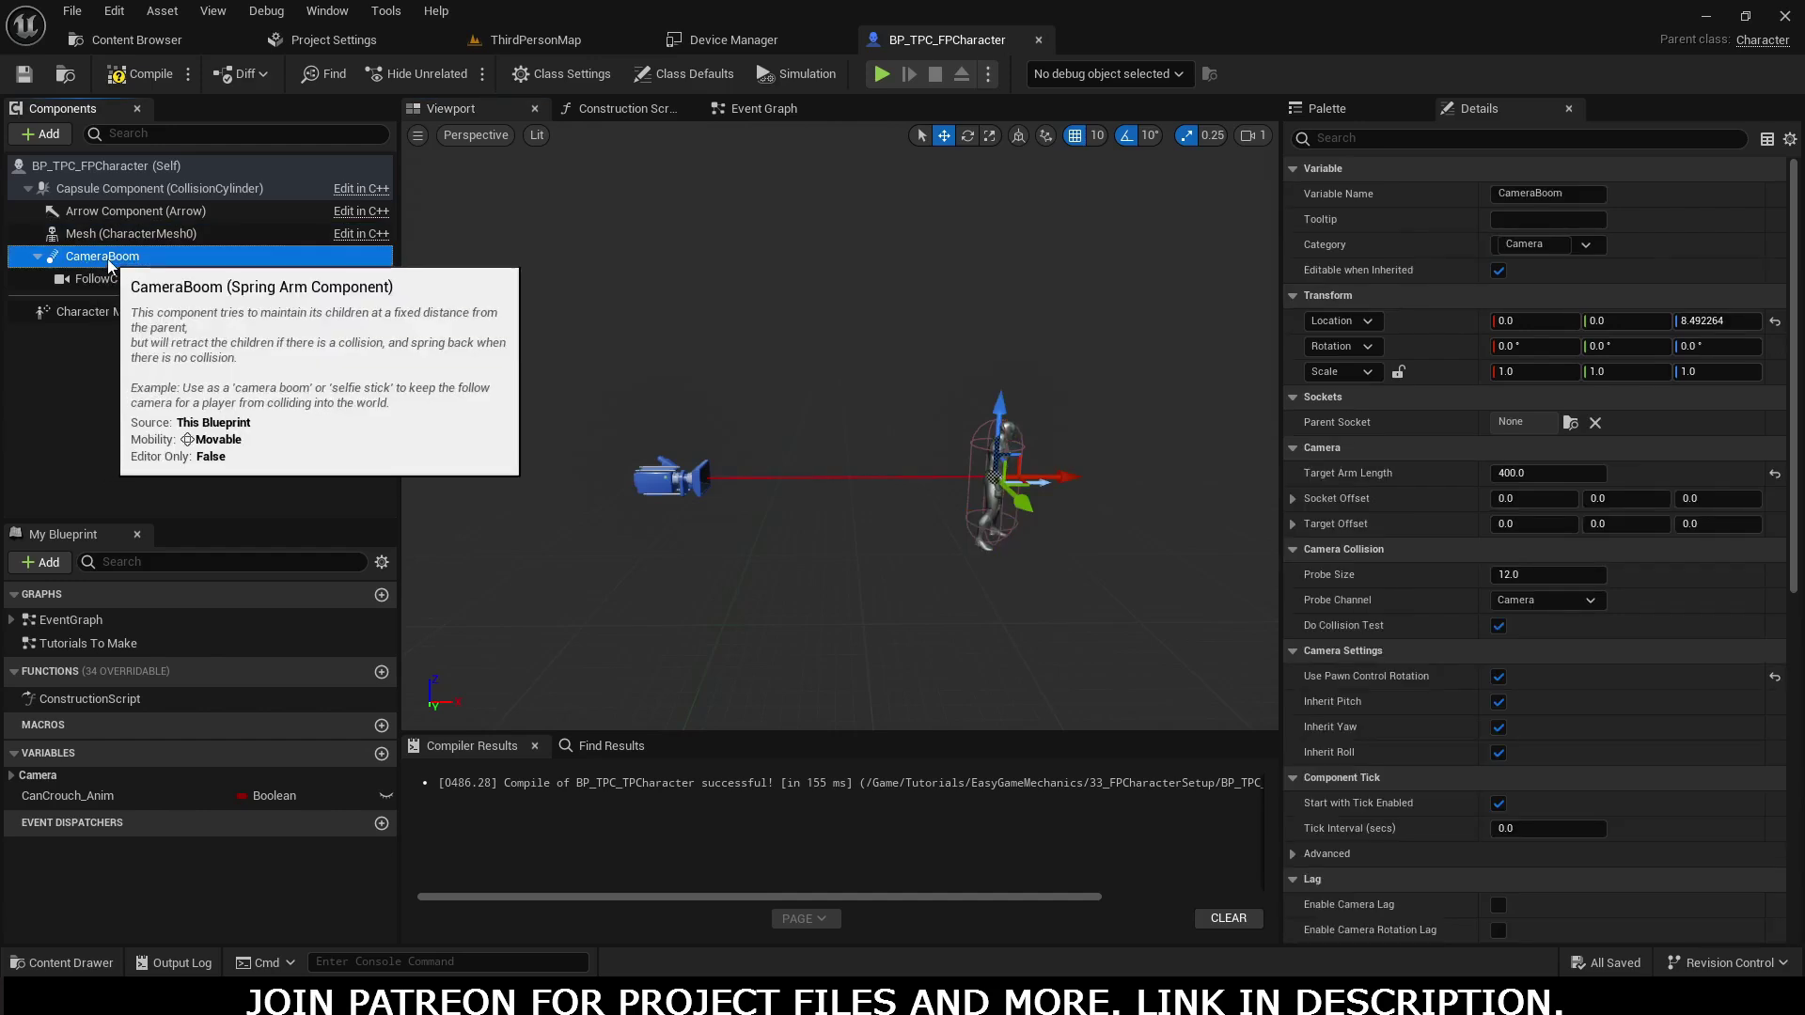
key("Delete")
Step: Parent FollowCamera directly under the character Mesh (CharacterMesh0)
left_click(89, 234)
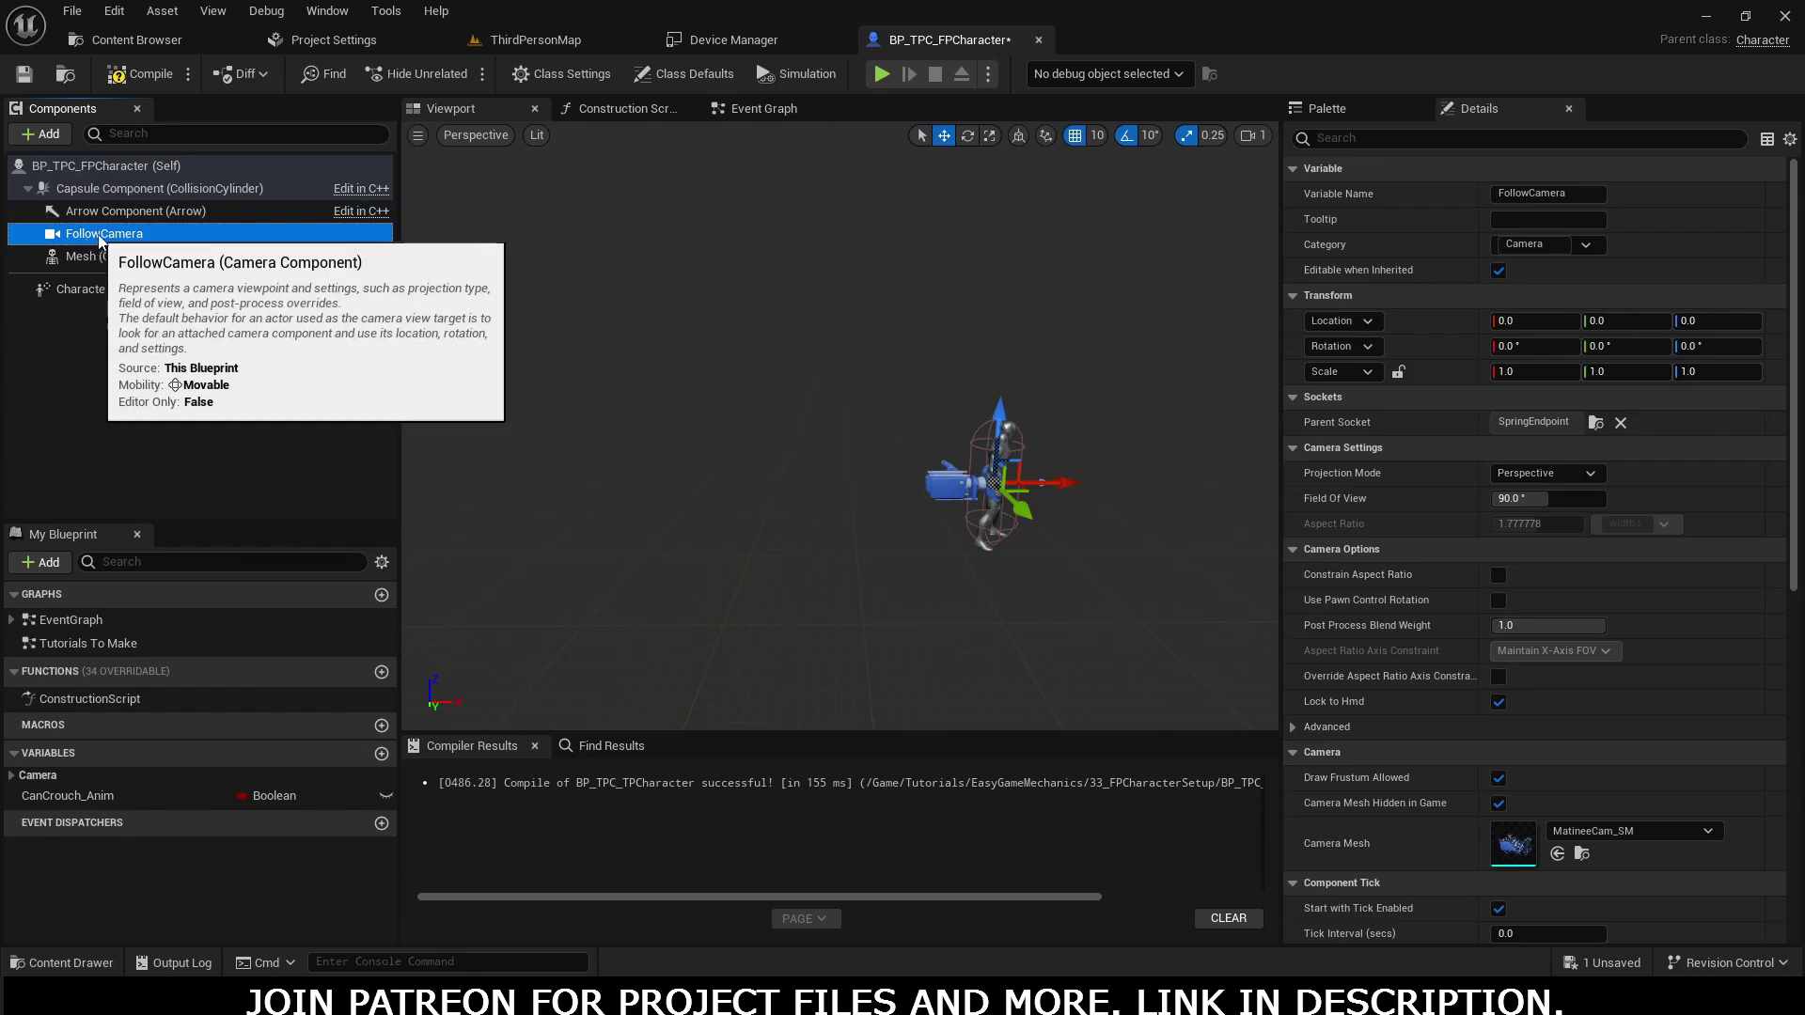
left_click_drag(107, 235, 94, 256)
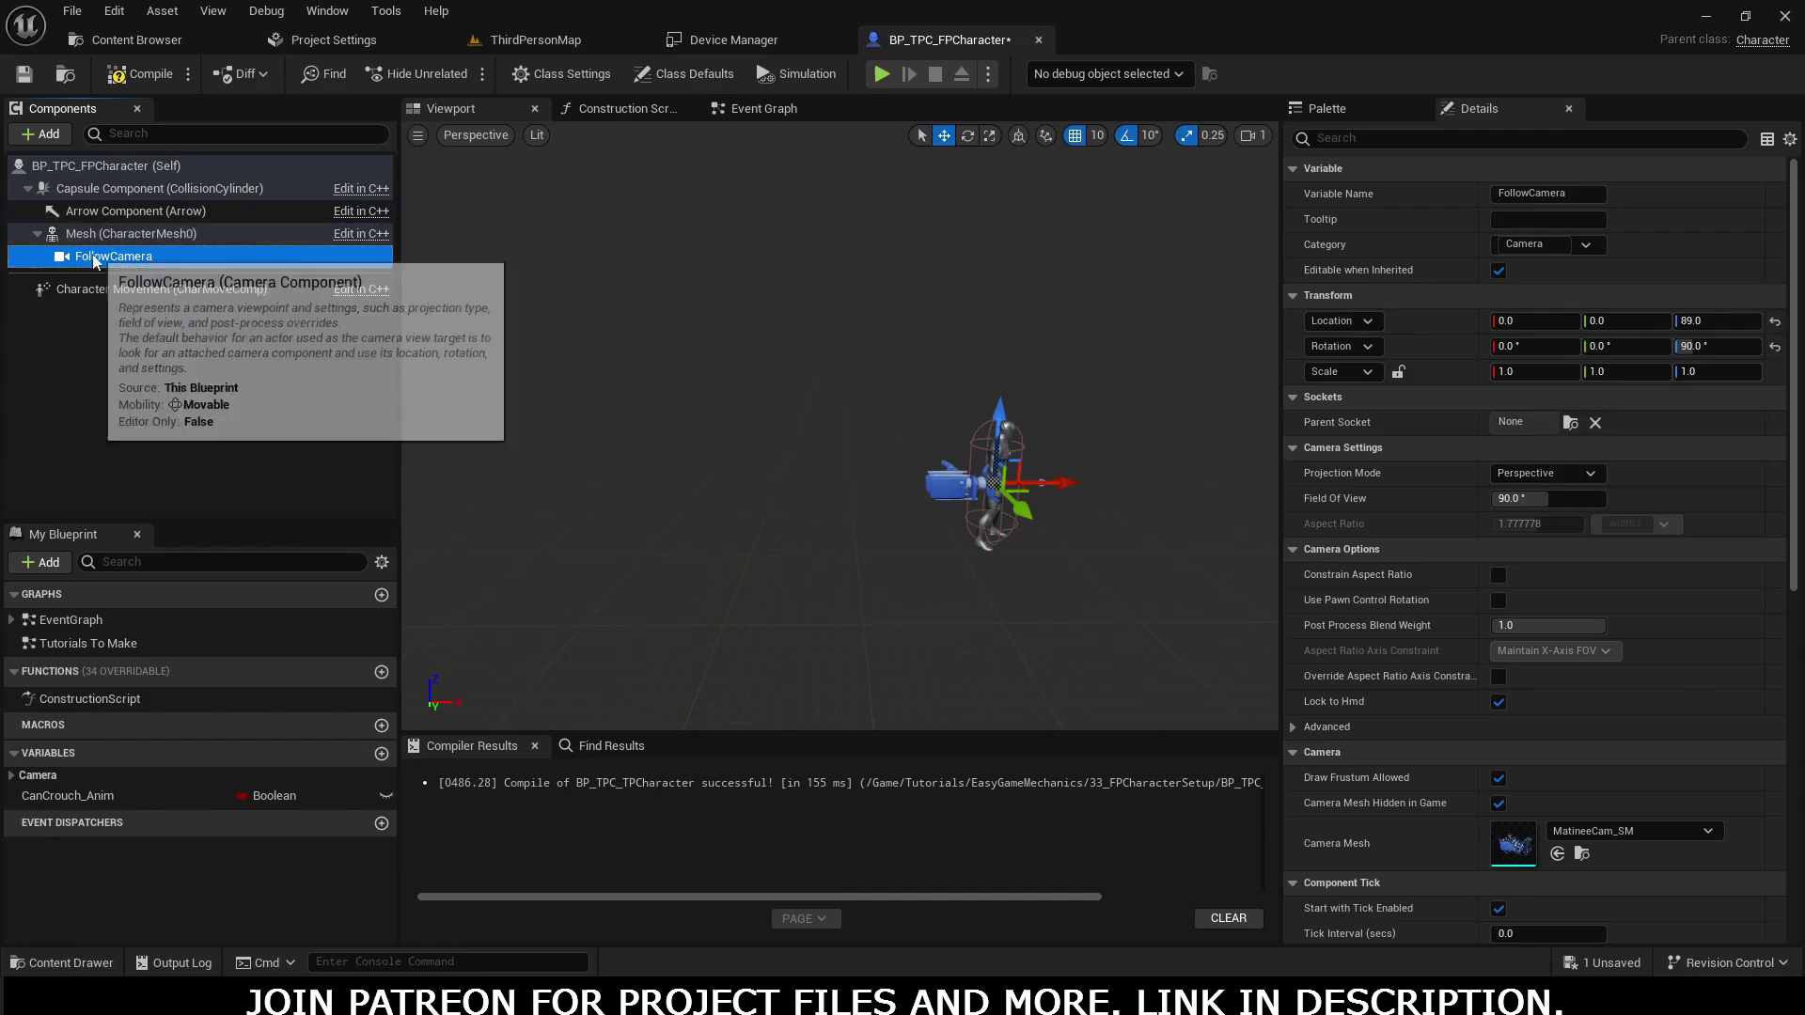
right_click_drag(839, 423, 921, 414)
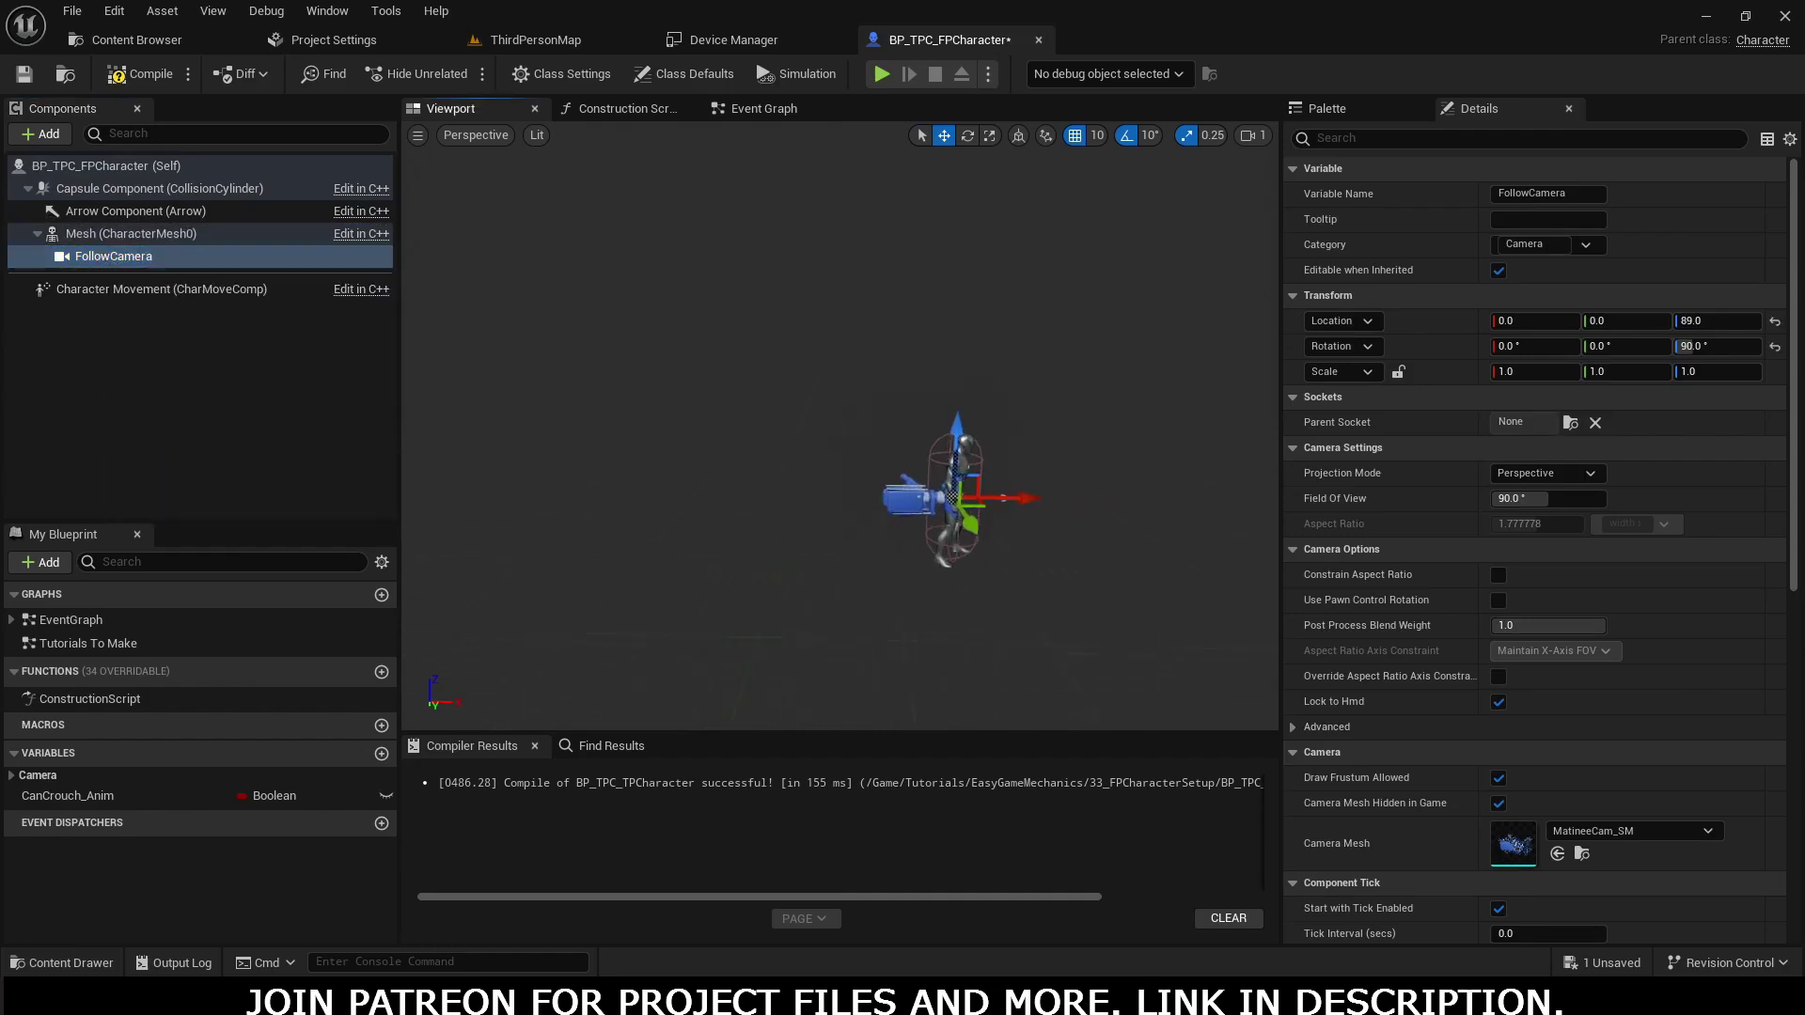
right_click_drag(589, 429, 590, 428)
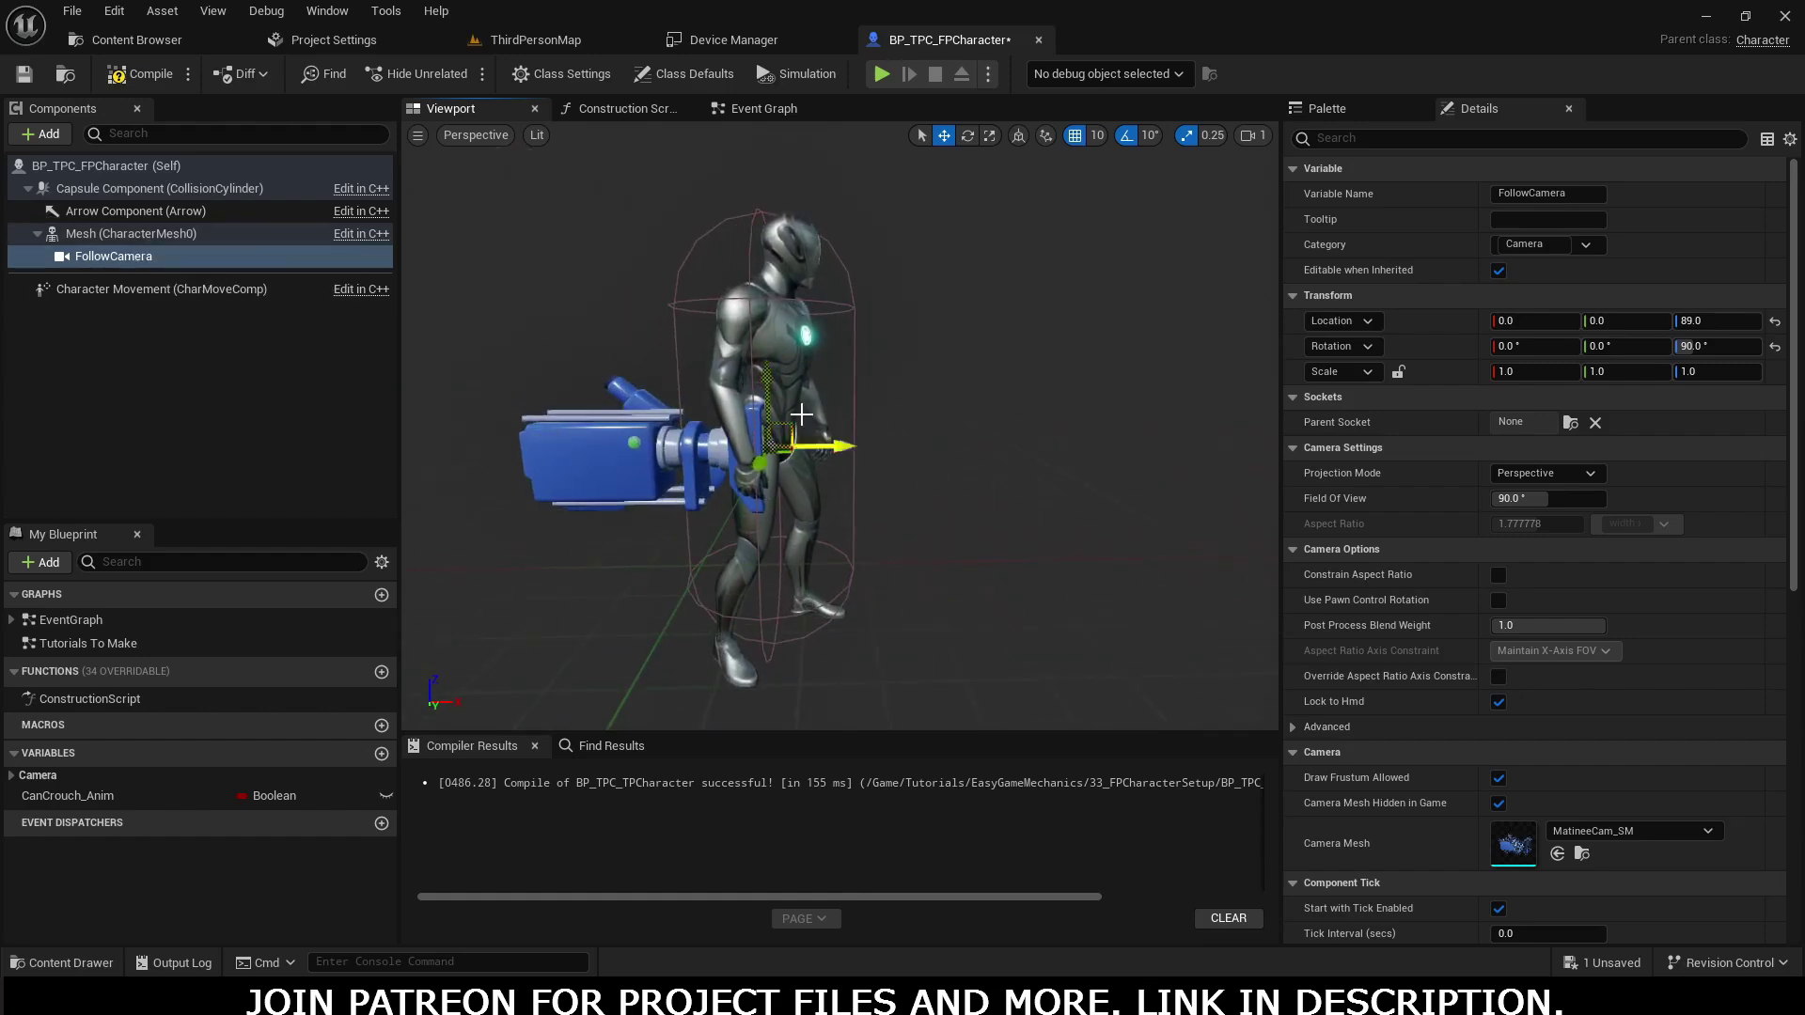
Step: Enable Pause Anims on the Mesh and set FollowCamera's Parent Socket to head
left_click(766, 338)
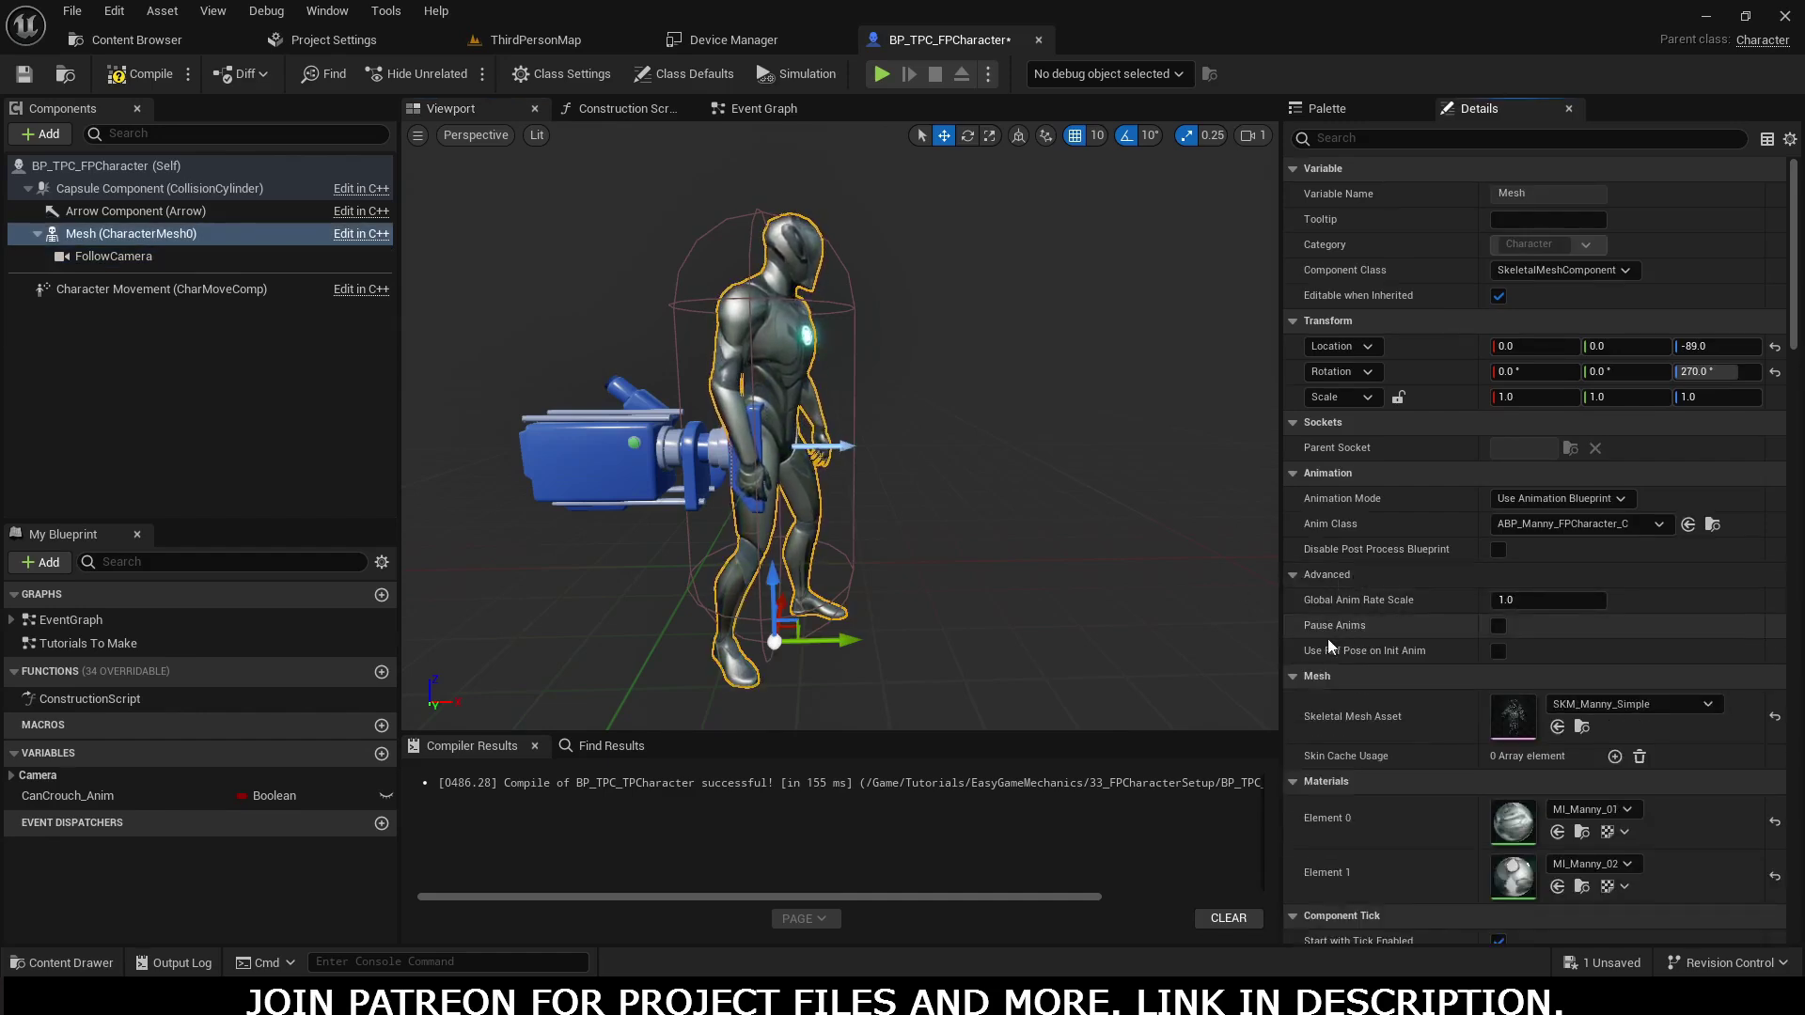
left_click(1500, 628)
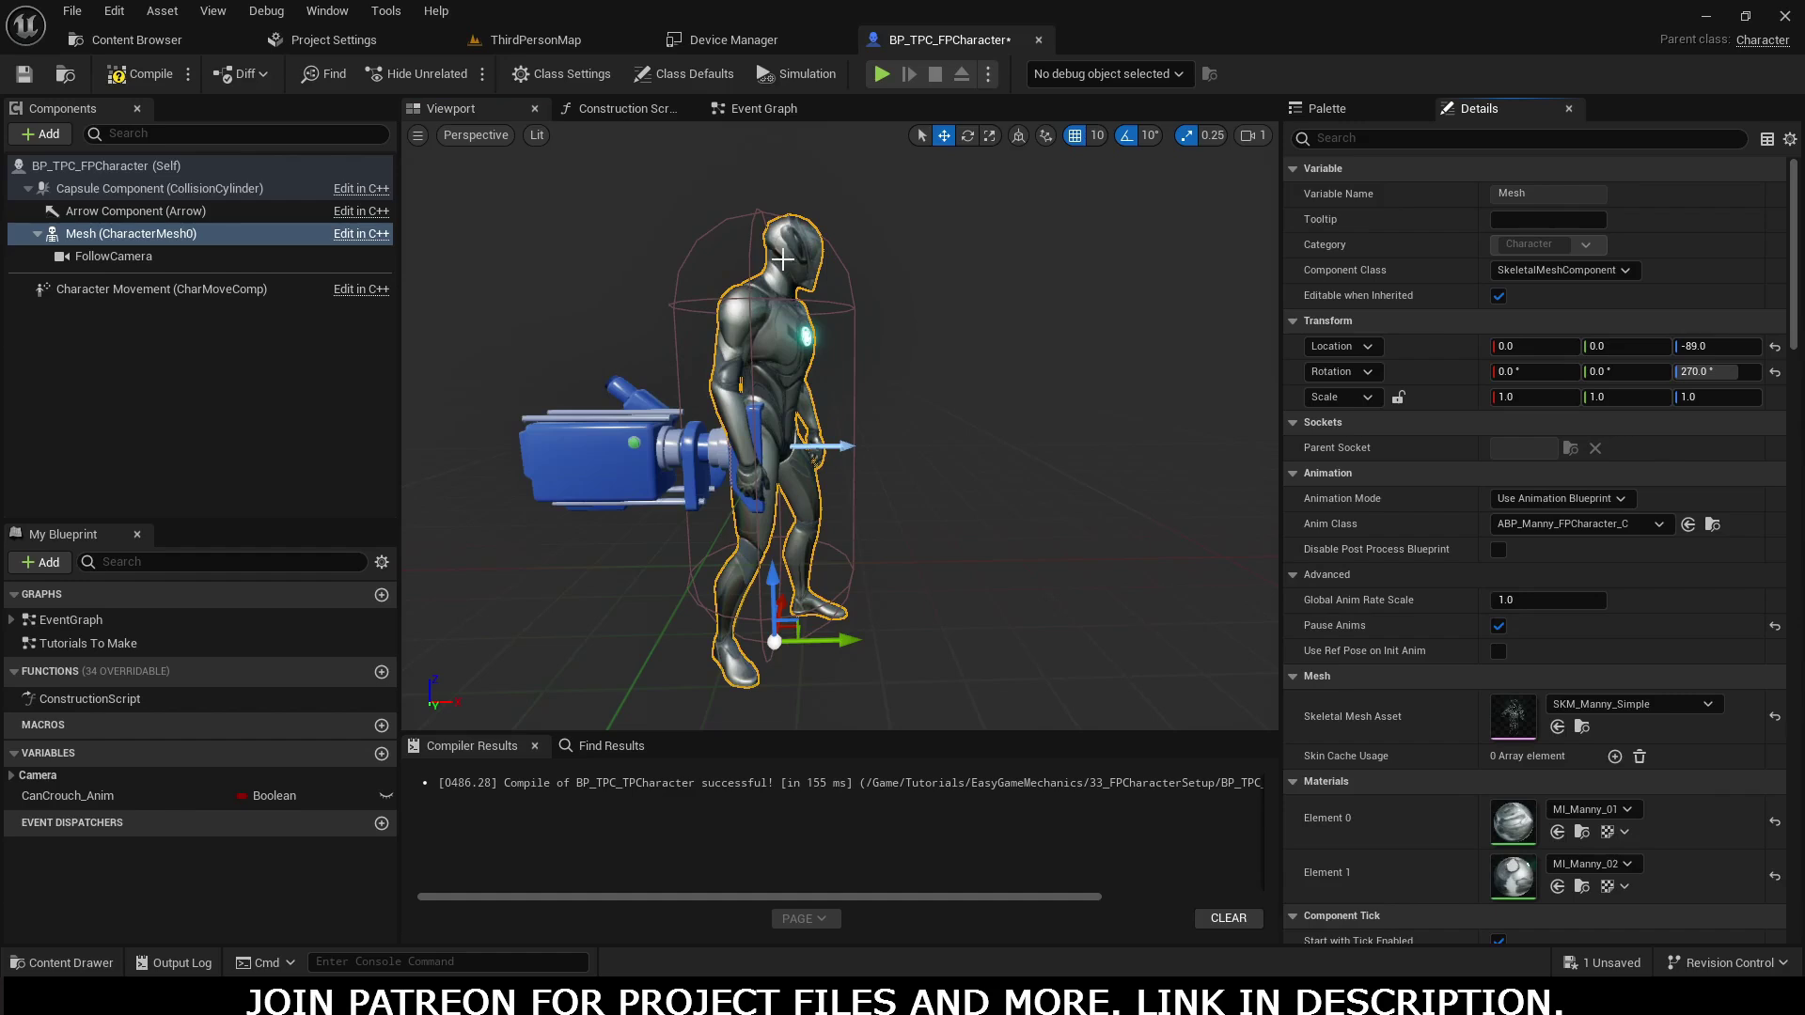
left_click(582, 460)
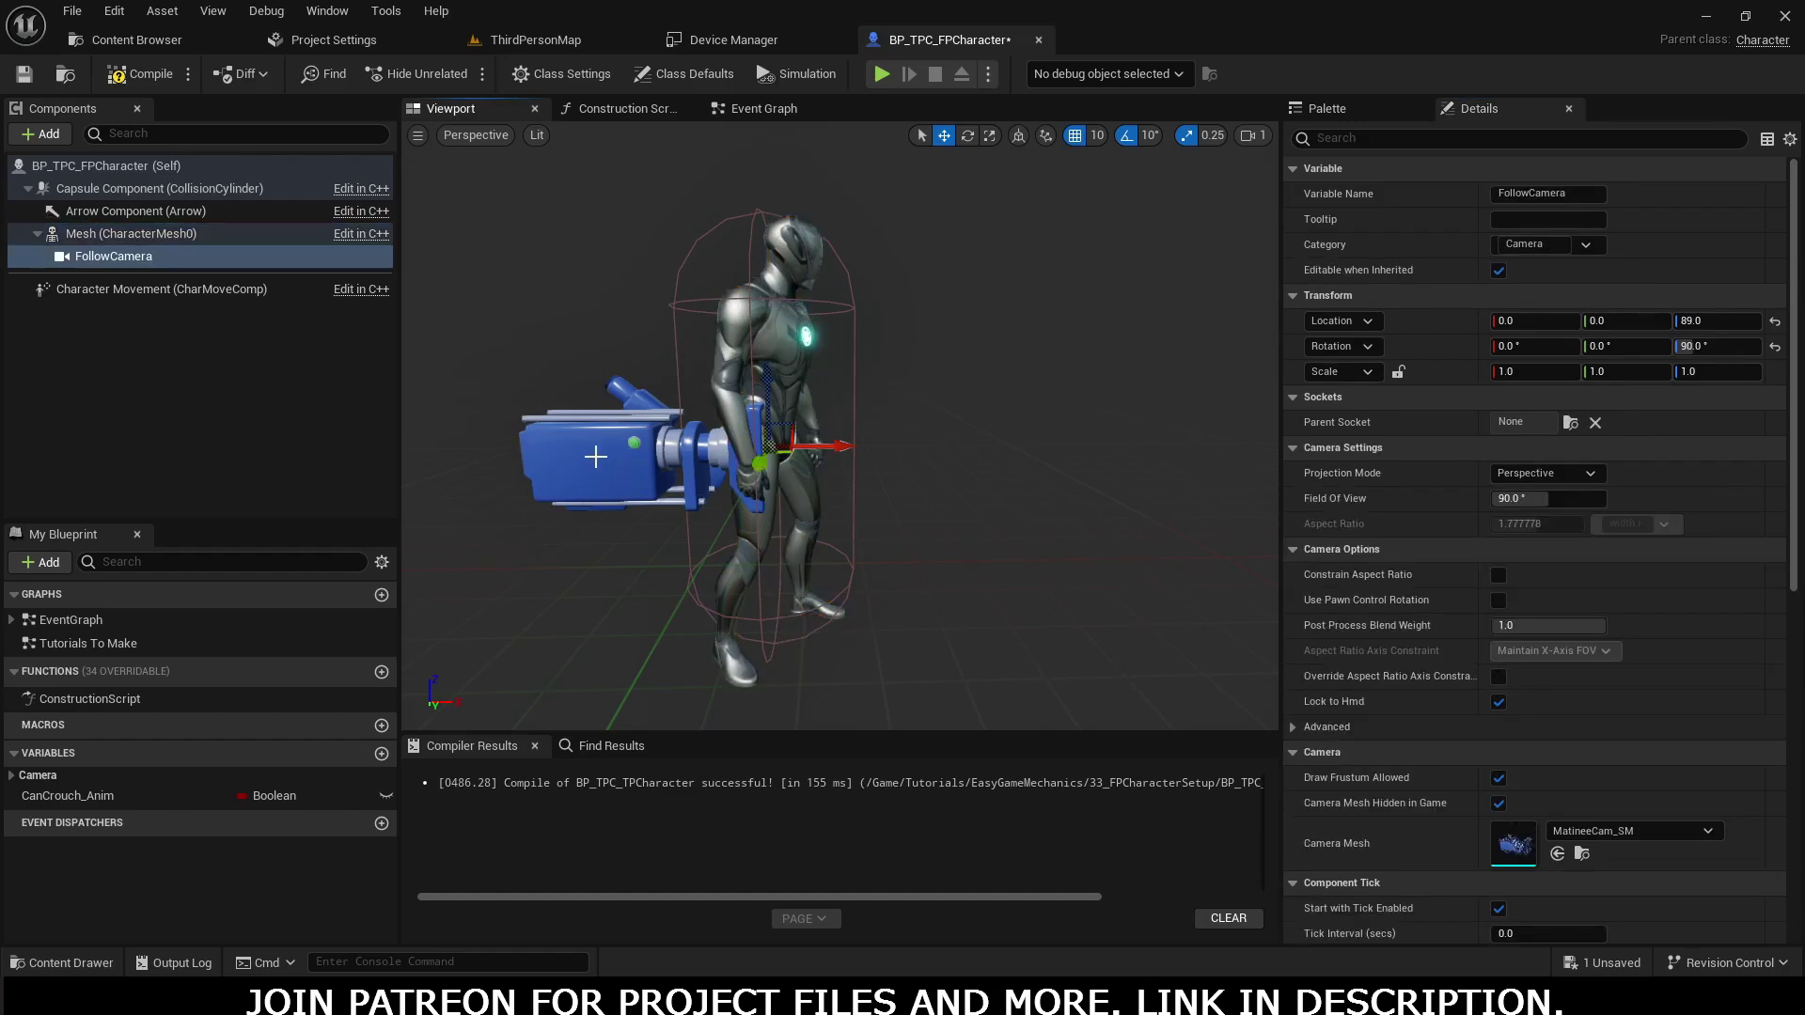
left_click(103, 260)
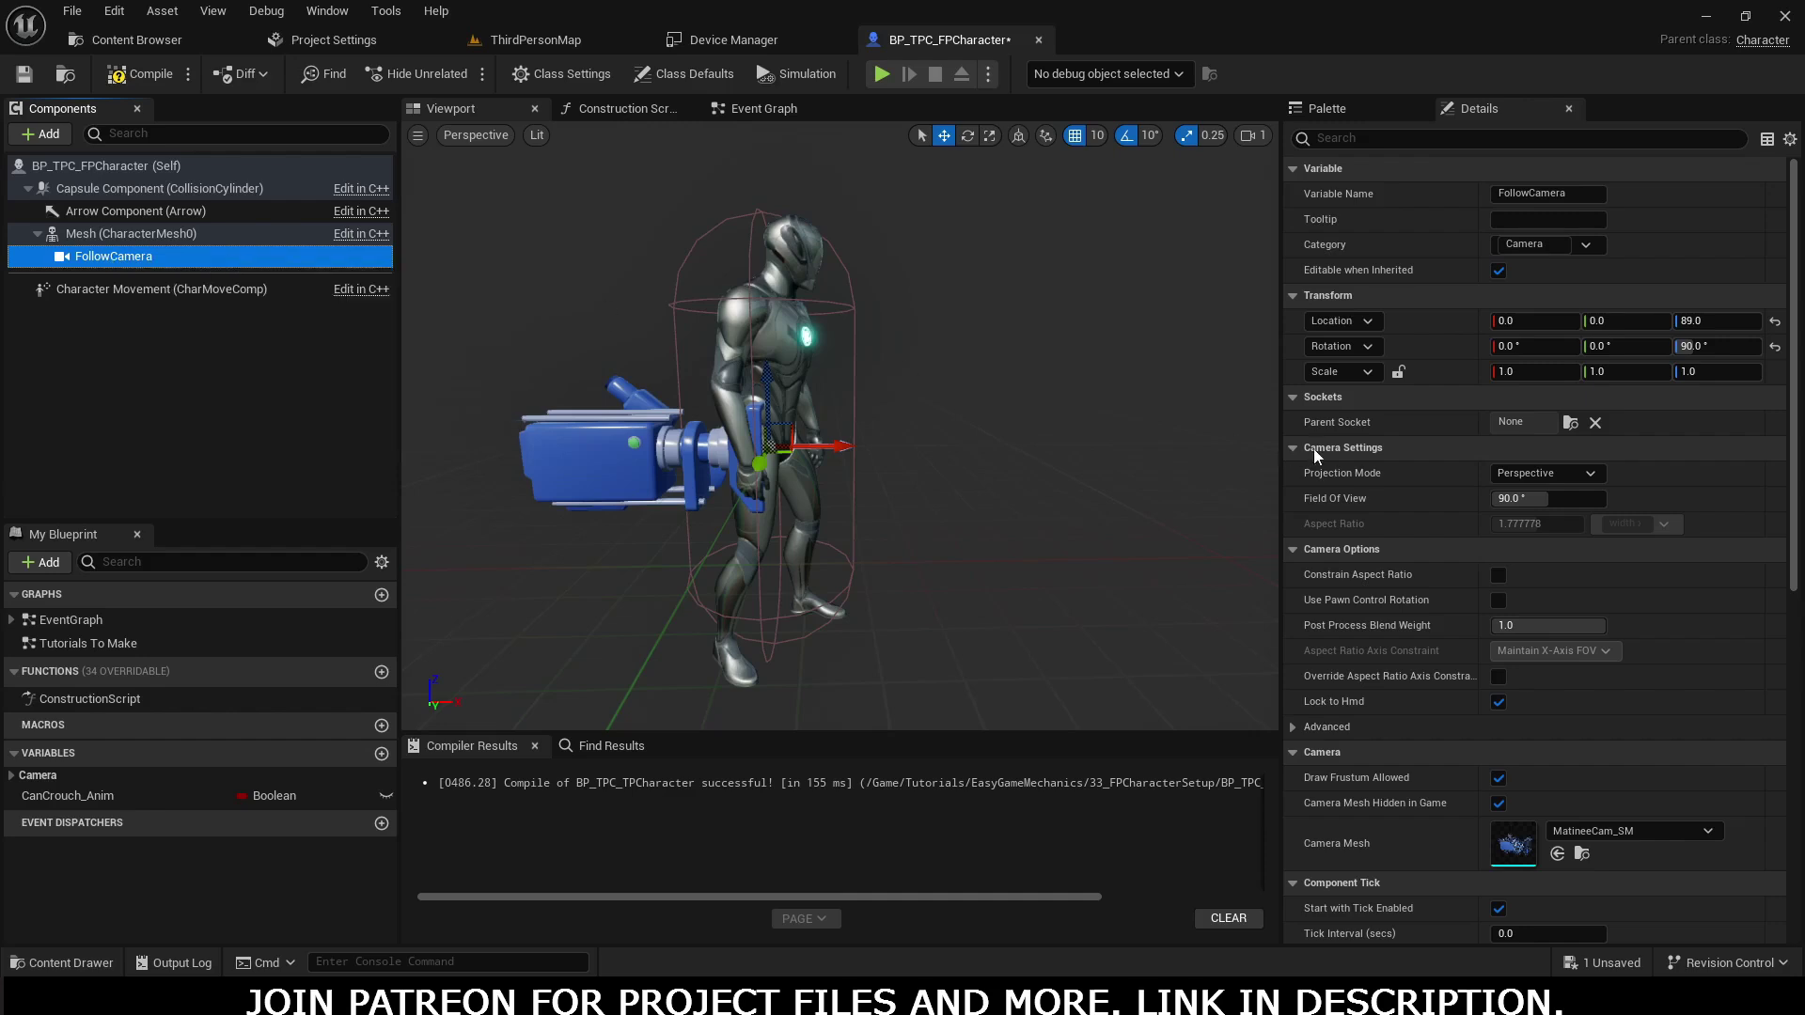
left_click(1570, 425)
type("head")
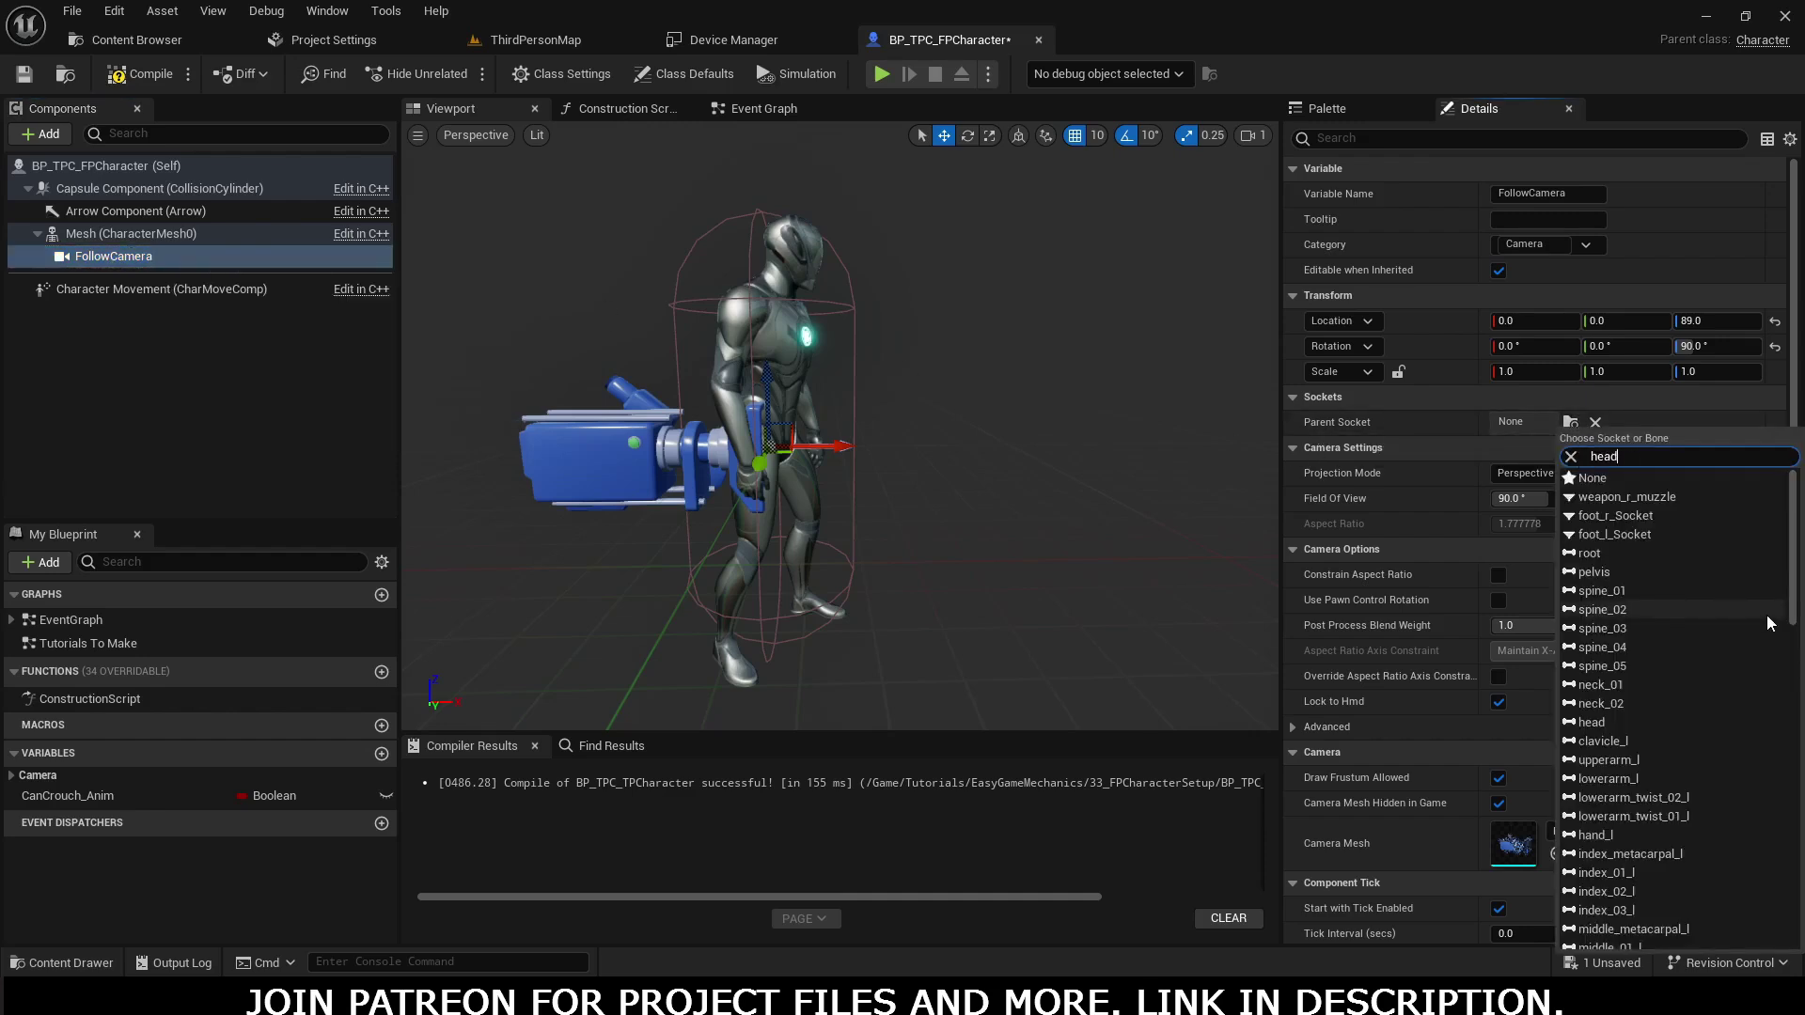
left_click(1598, 479)
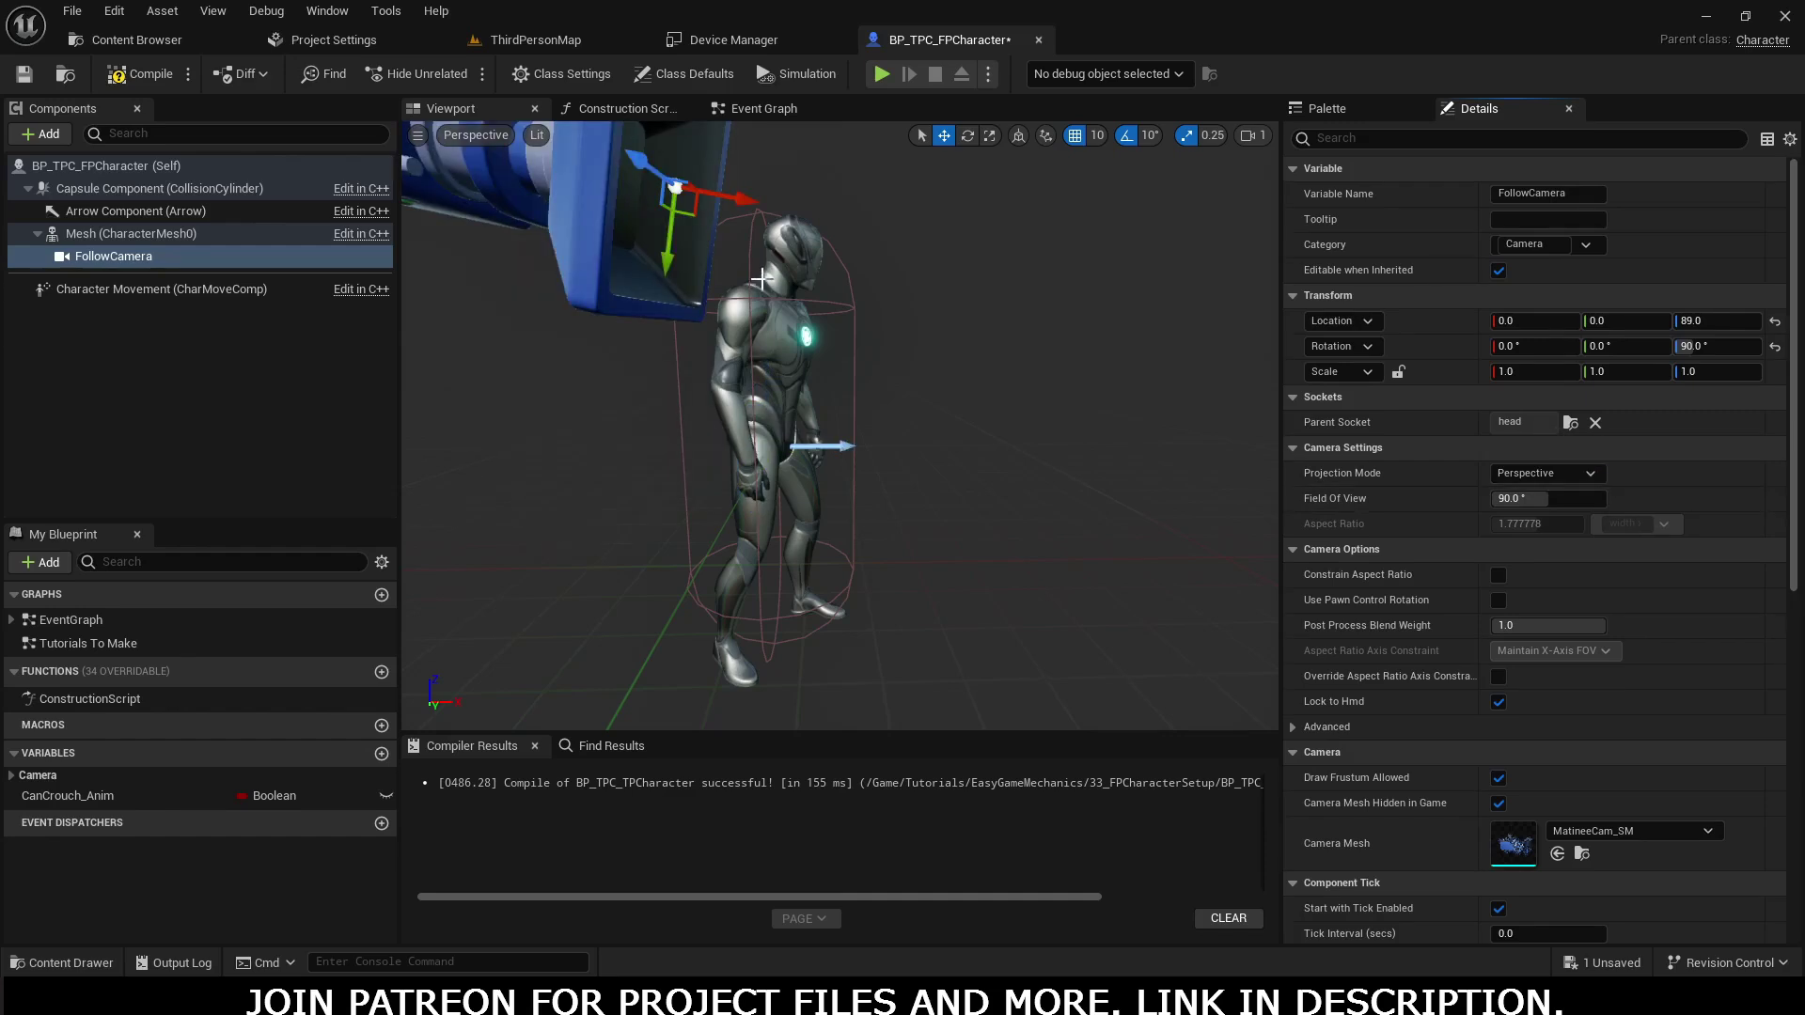
Step: Move FollowCamera onto the character's face, around location 0, 10, -1, and compile
left_click_drag(761, 279, 680, 386, "alt")
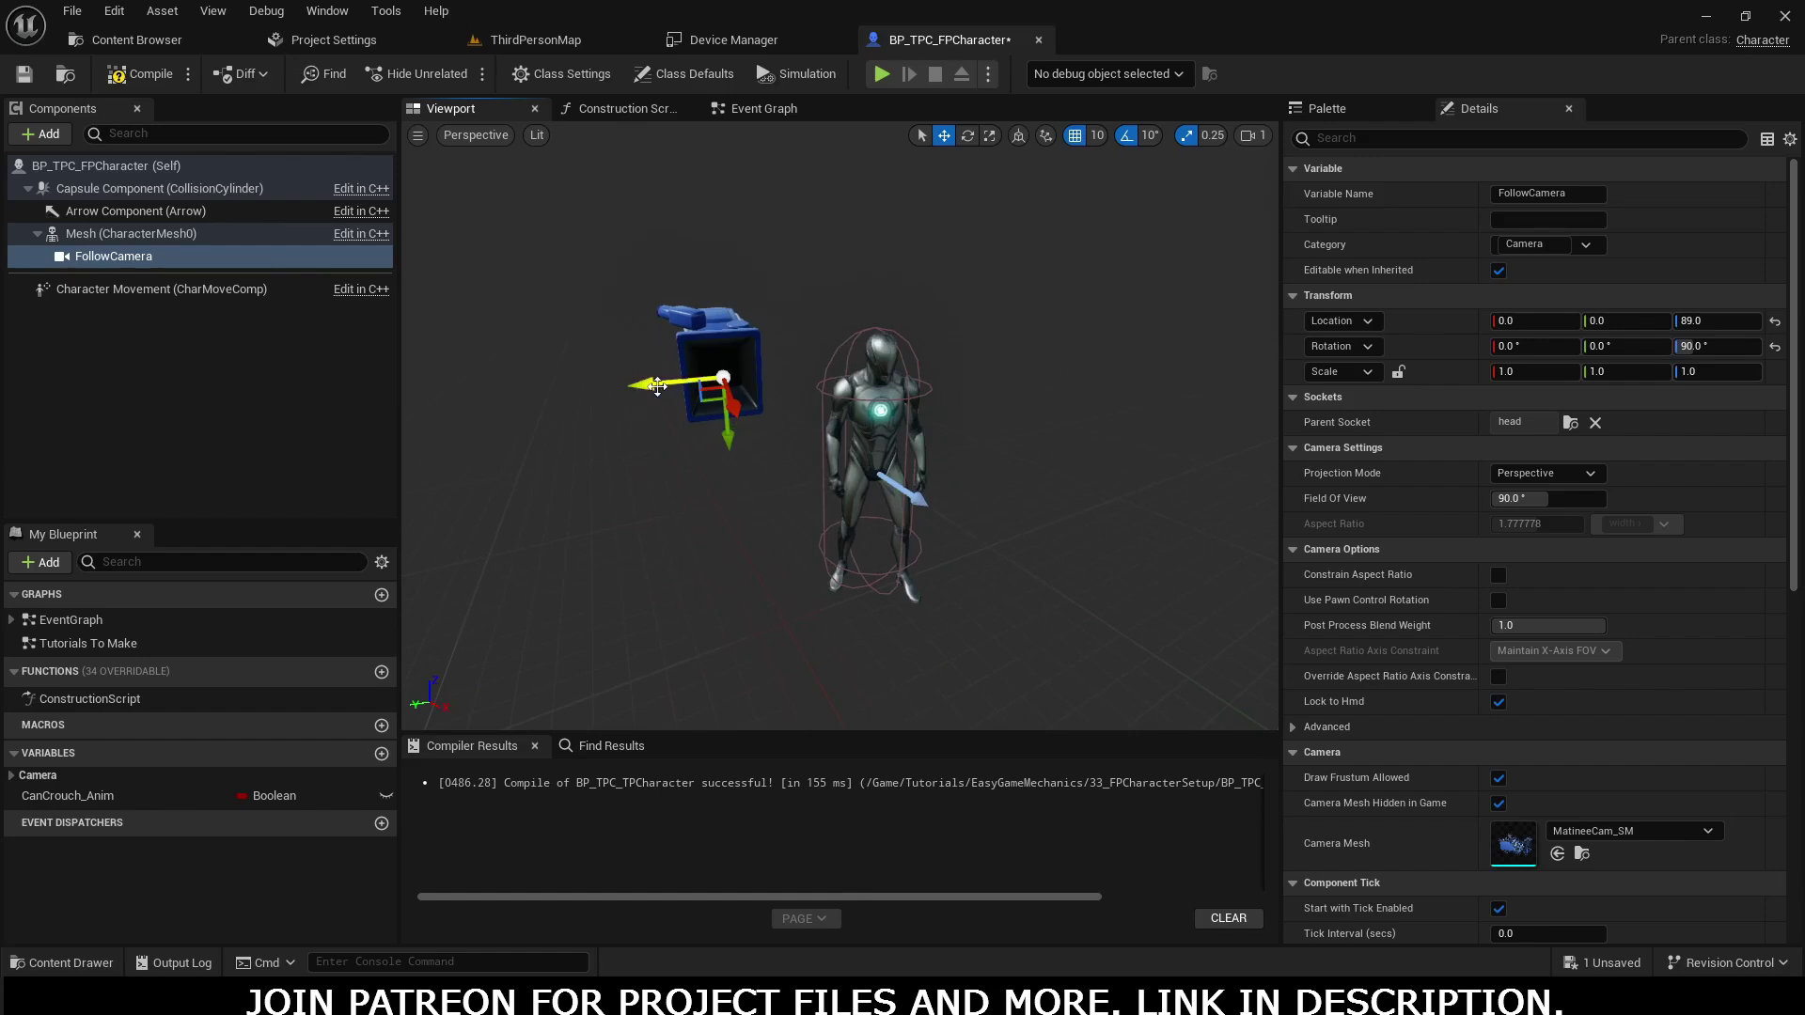
left_click_drag(657, 385, 820, 367)
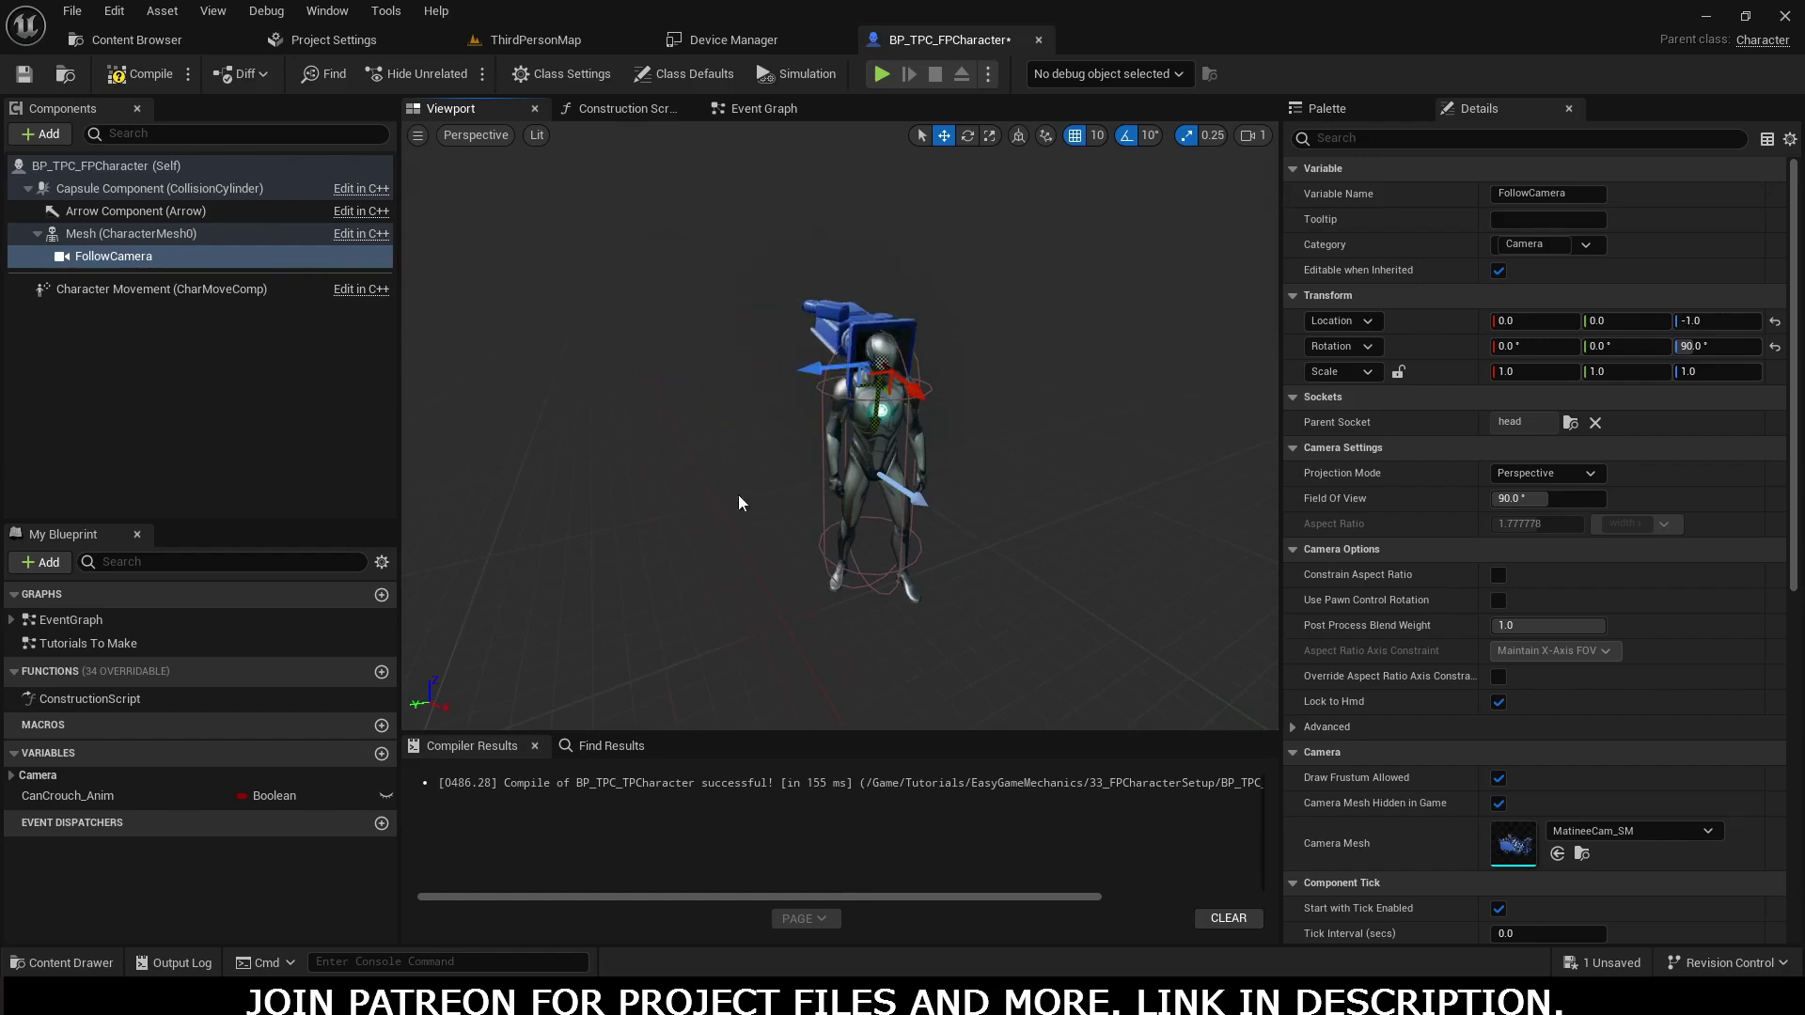
left_click_drag(737, 494, 560, 575, "alt")
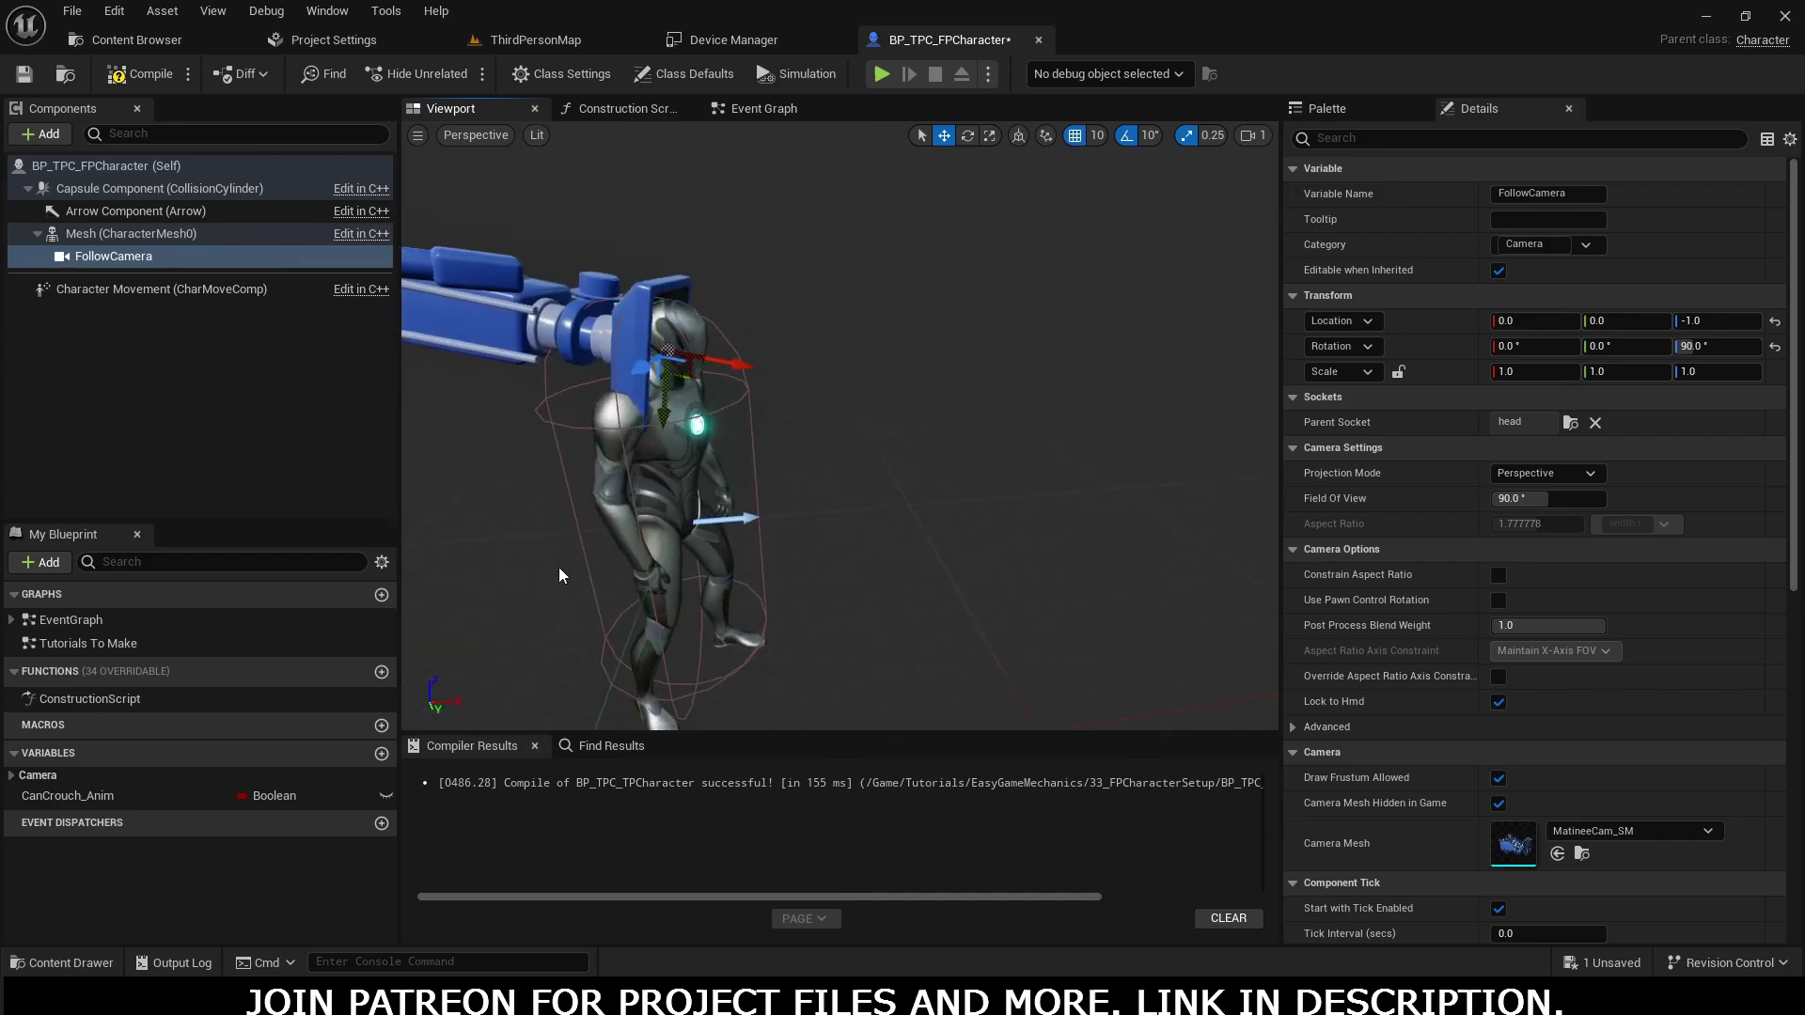
left_click_drag(749, 371, 768, 375)
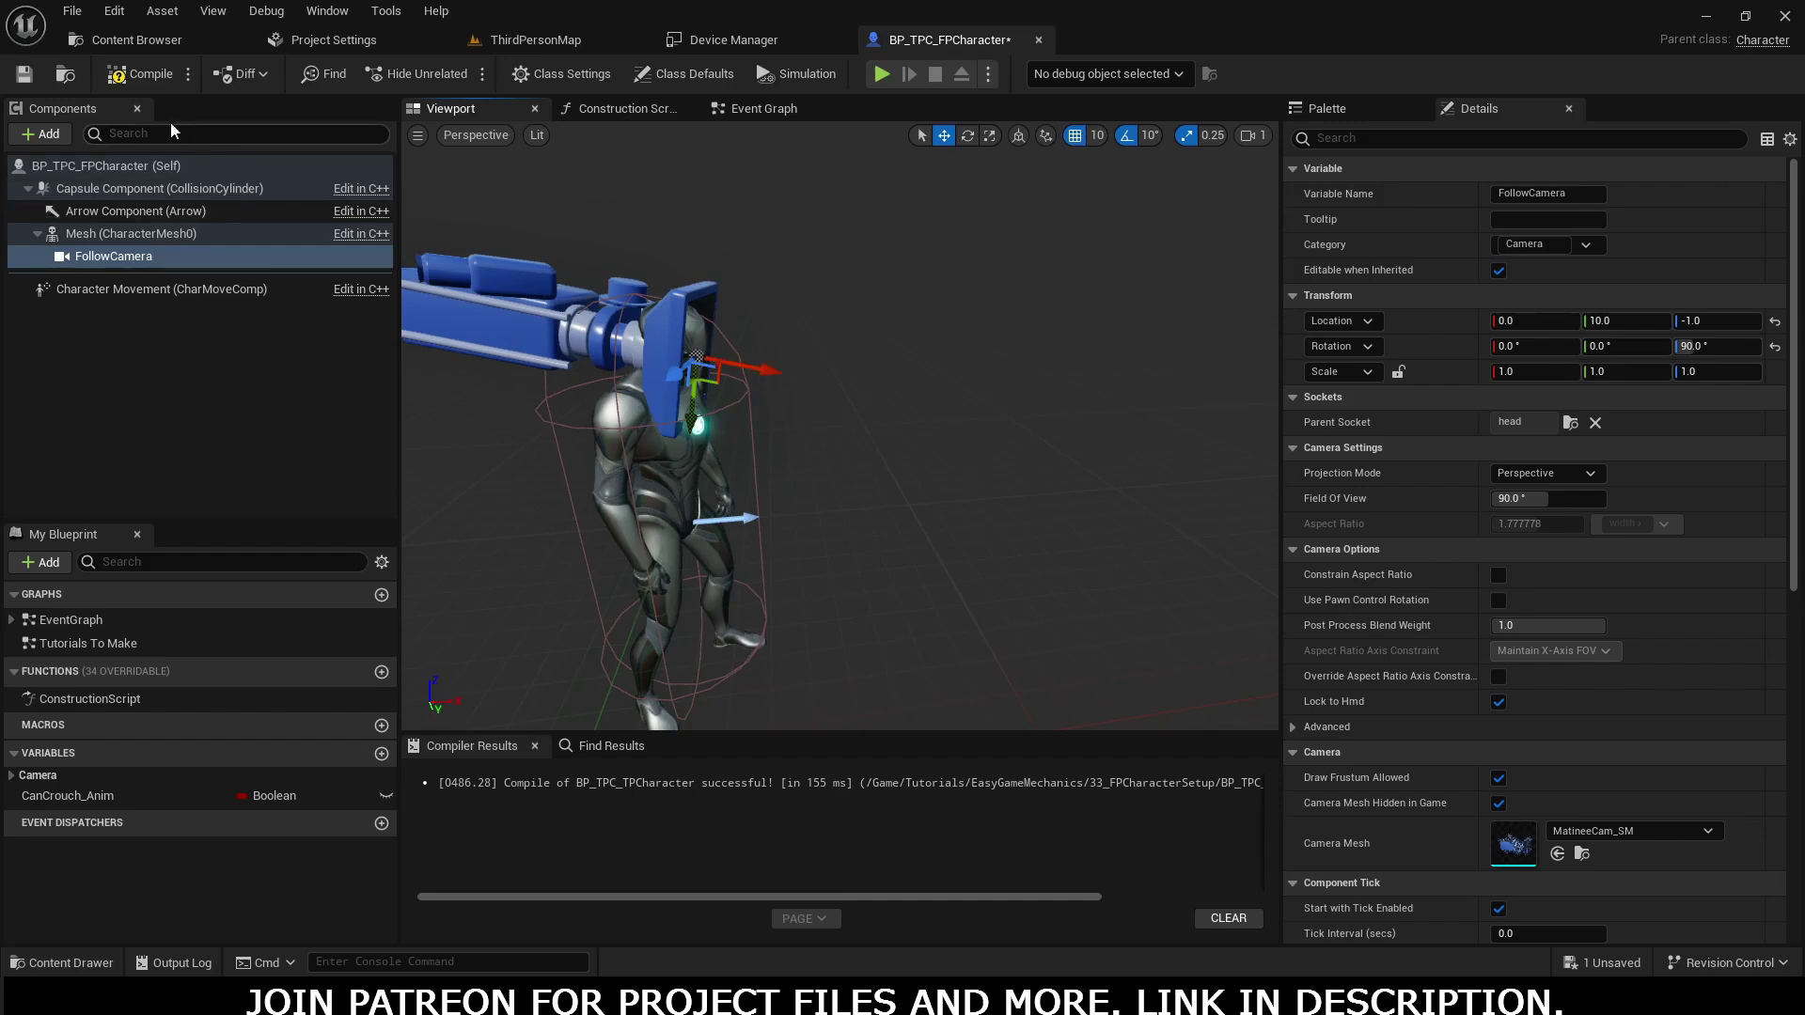
left_click(137, 81)
Step: Play-test ThirdPersonMap briefly with the head-mounted camera, then return to the blueprint
left_click(550, 42)
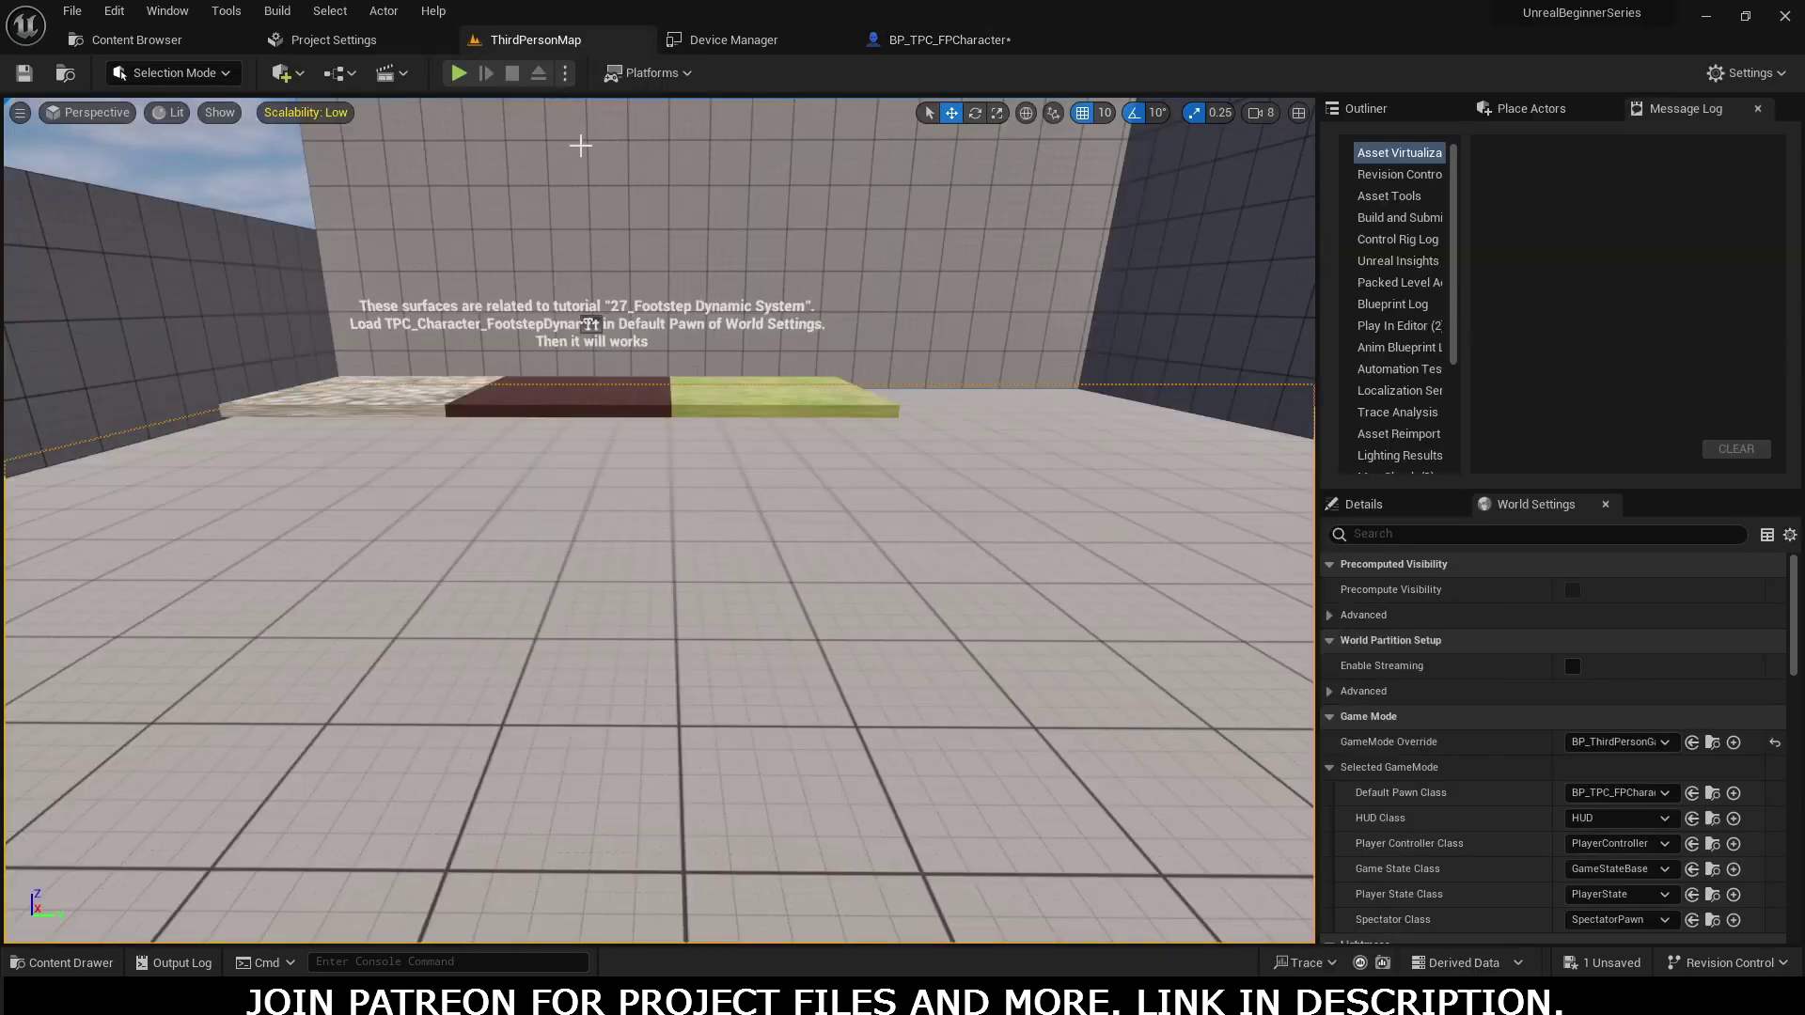
left_click(455, 74)
key("Escape")
left_click(911, 45)
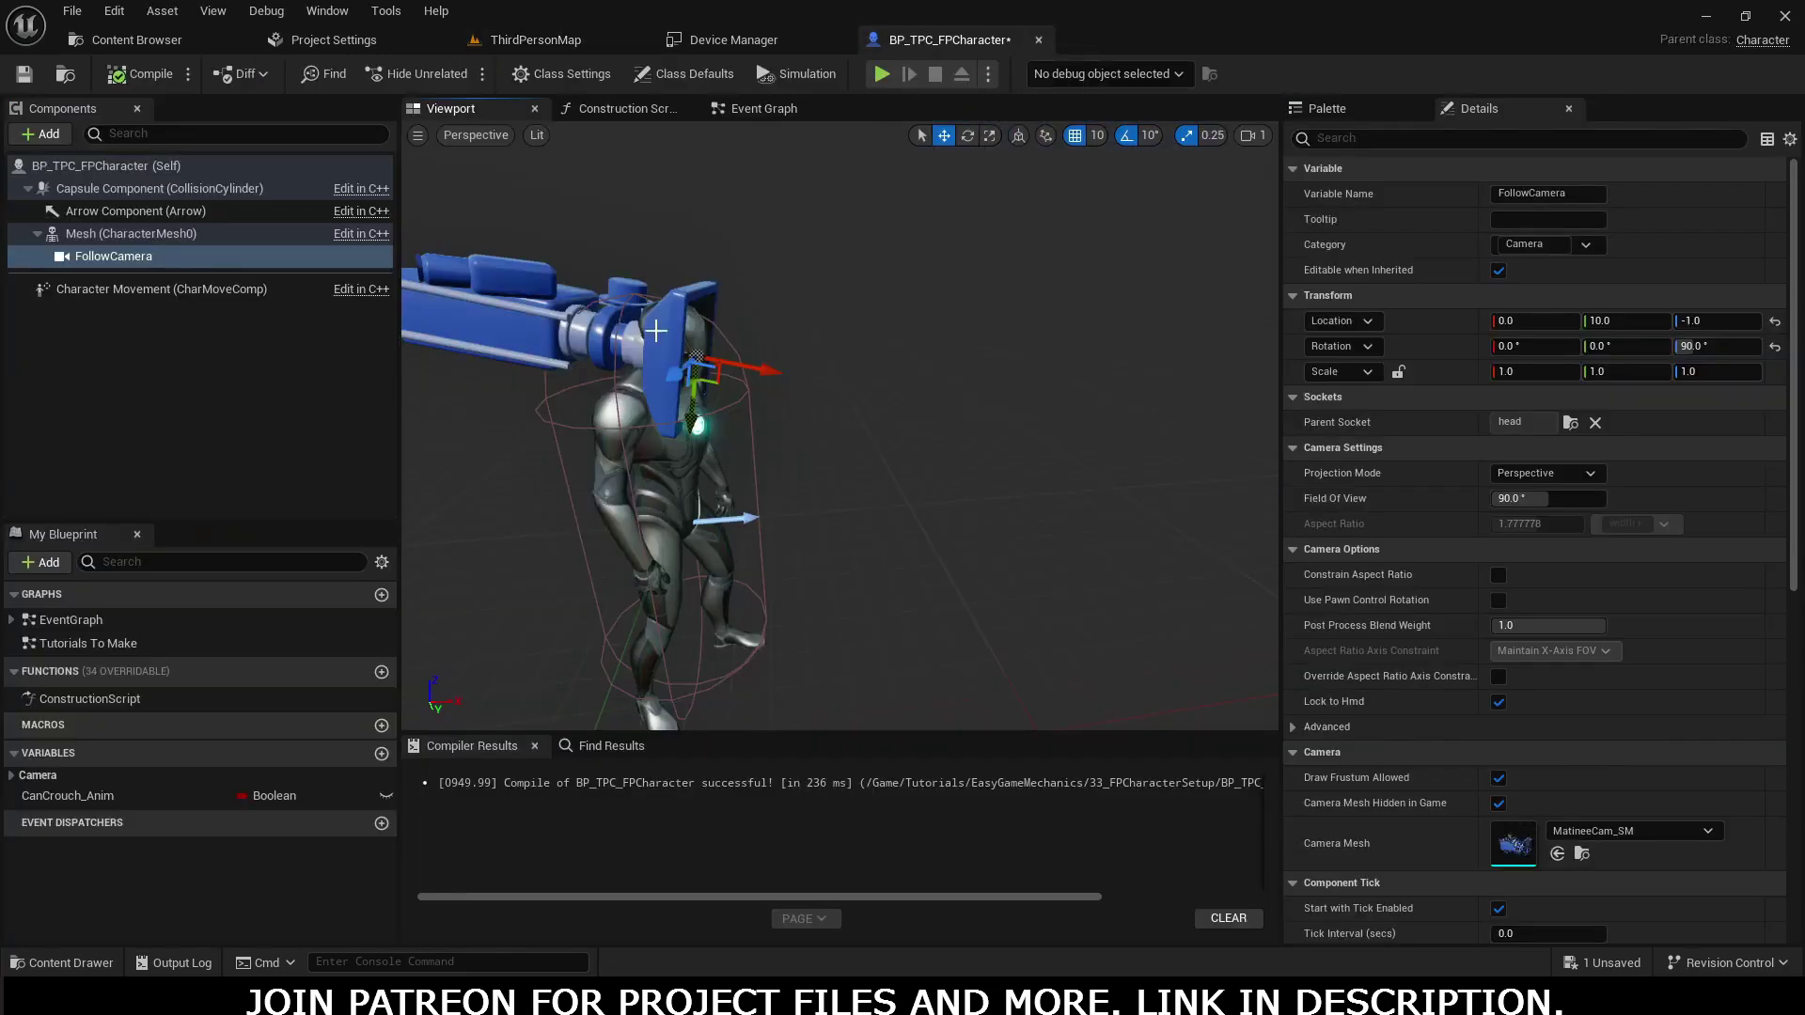
Step: Rotate FollowCamera to about -90 on X and start another play-test
key("e")
left_click_drag(710, 329, 703, 395)
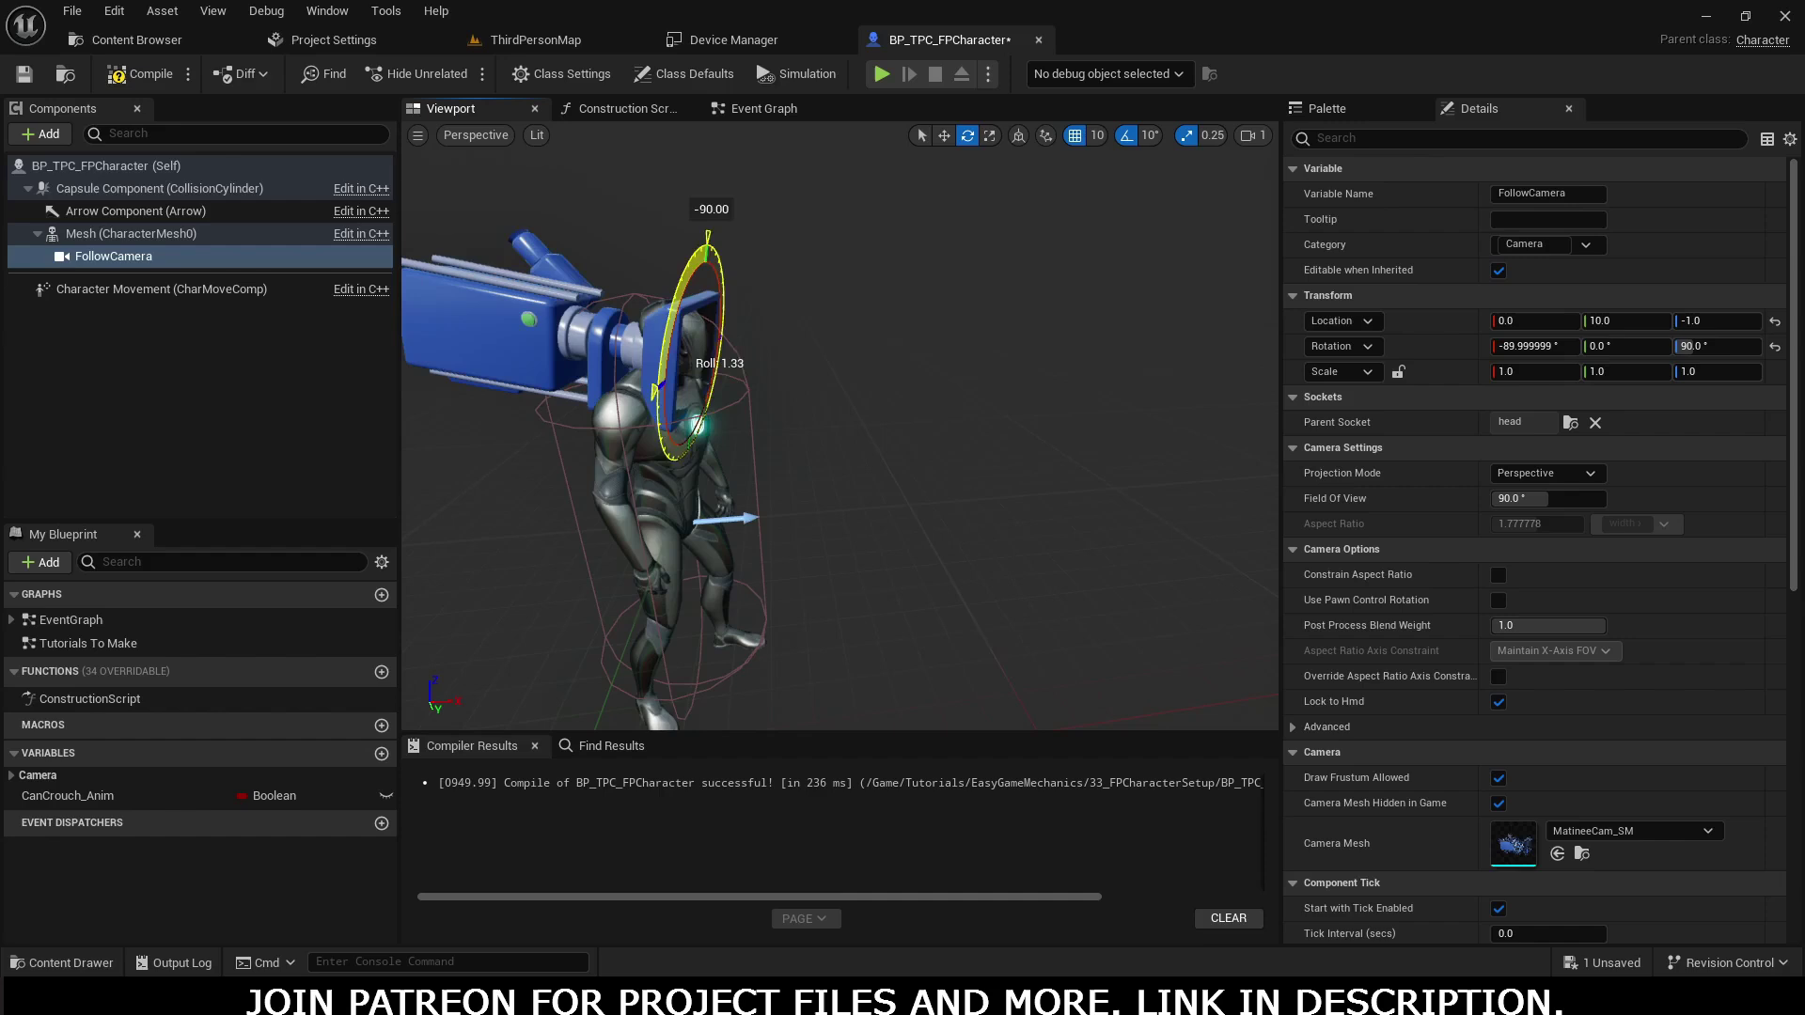
left_click(536, 39)
left_click(459, 72)
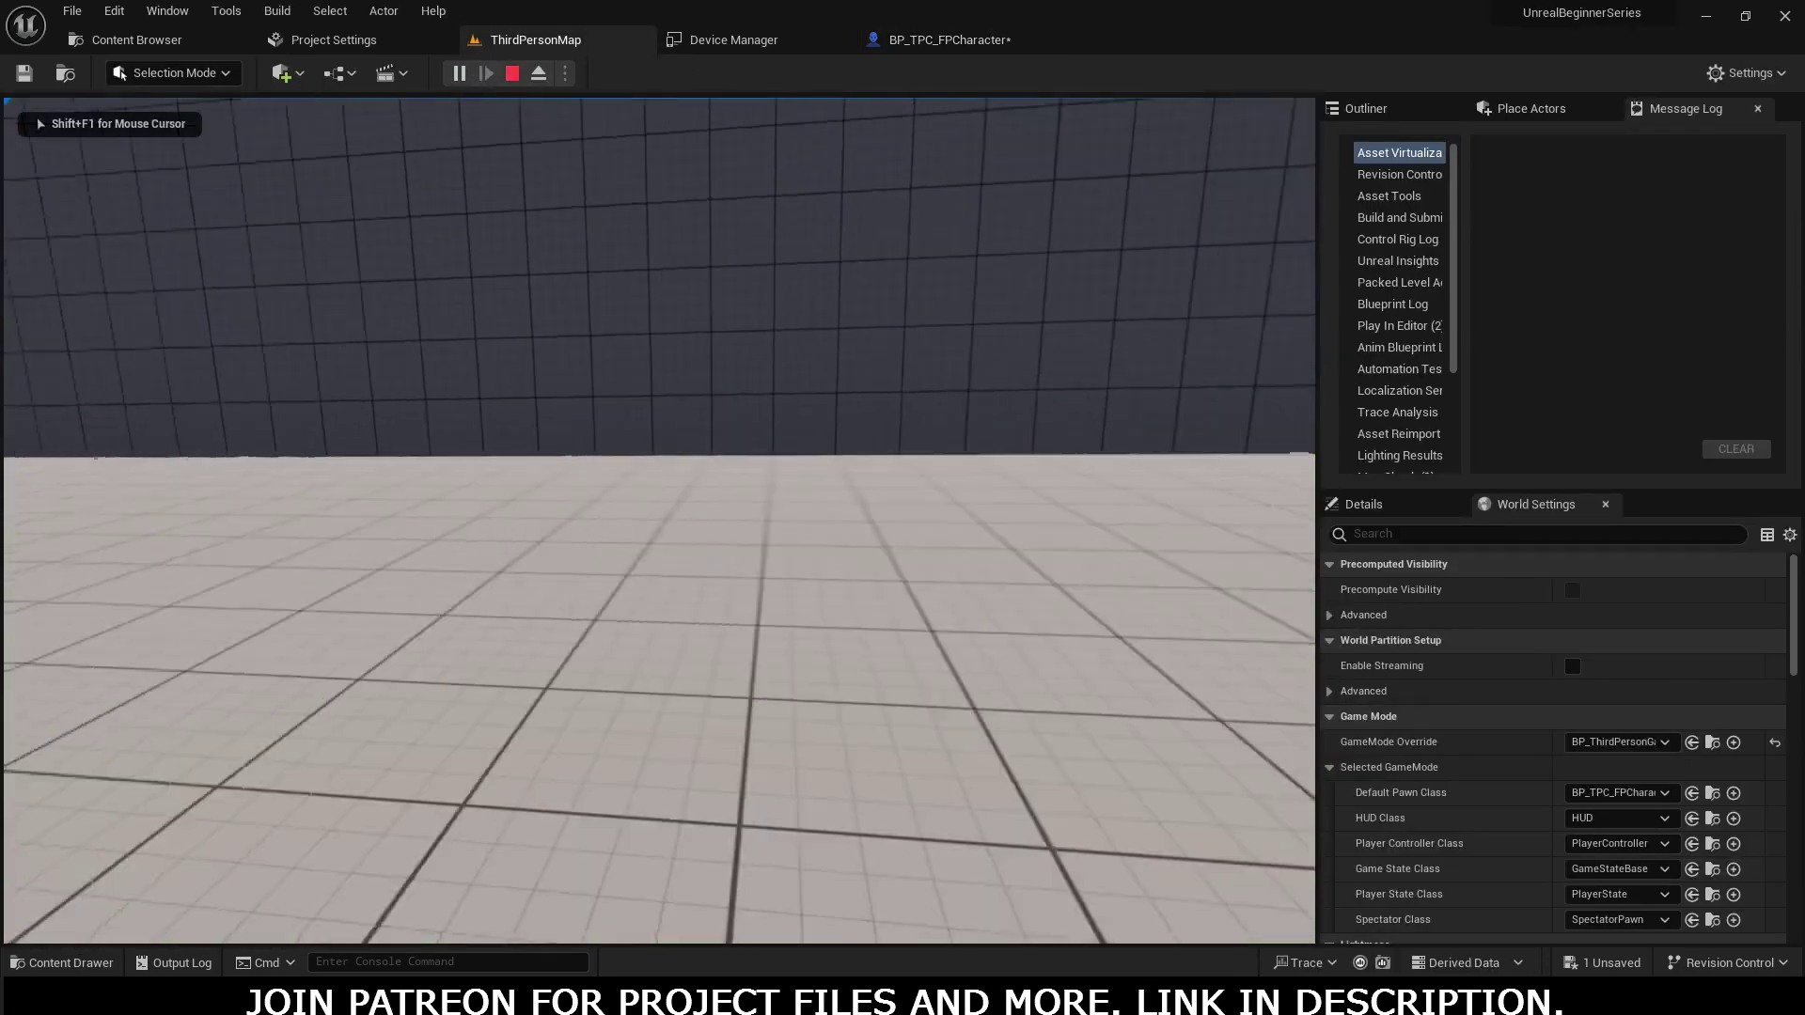
Step: Stop the play-test and filter the blueprint's Details panel for rotation settings
key("Escape")
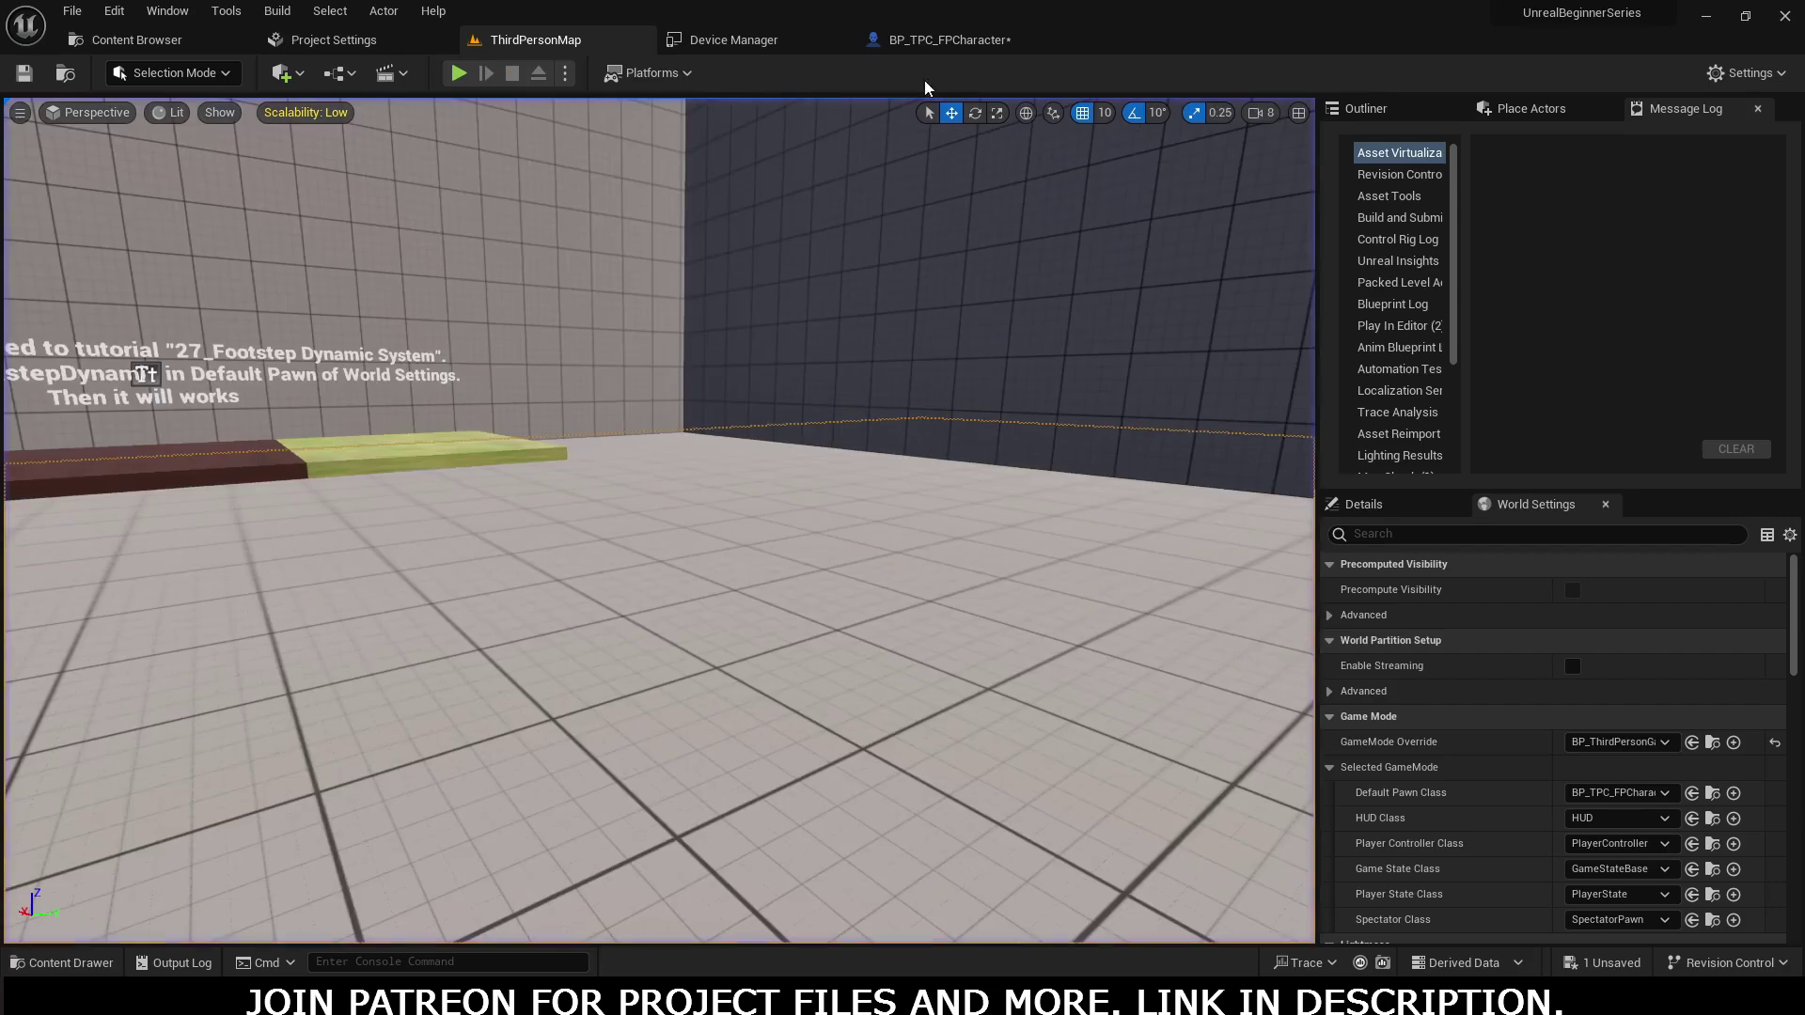
left_click(940, 39)
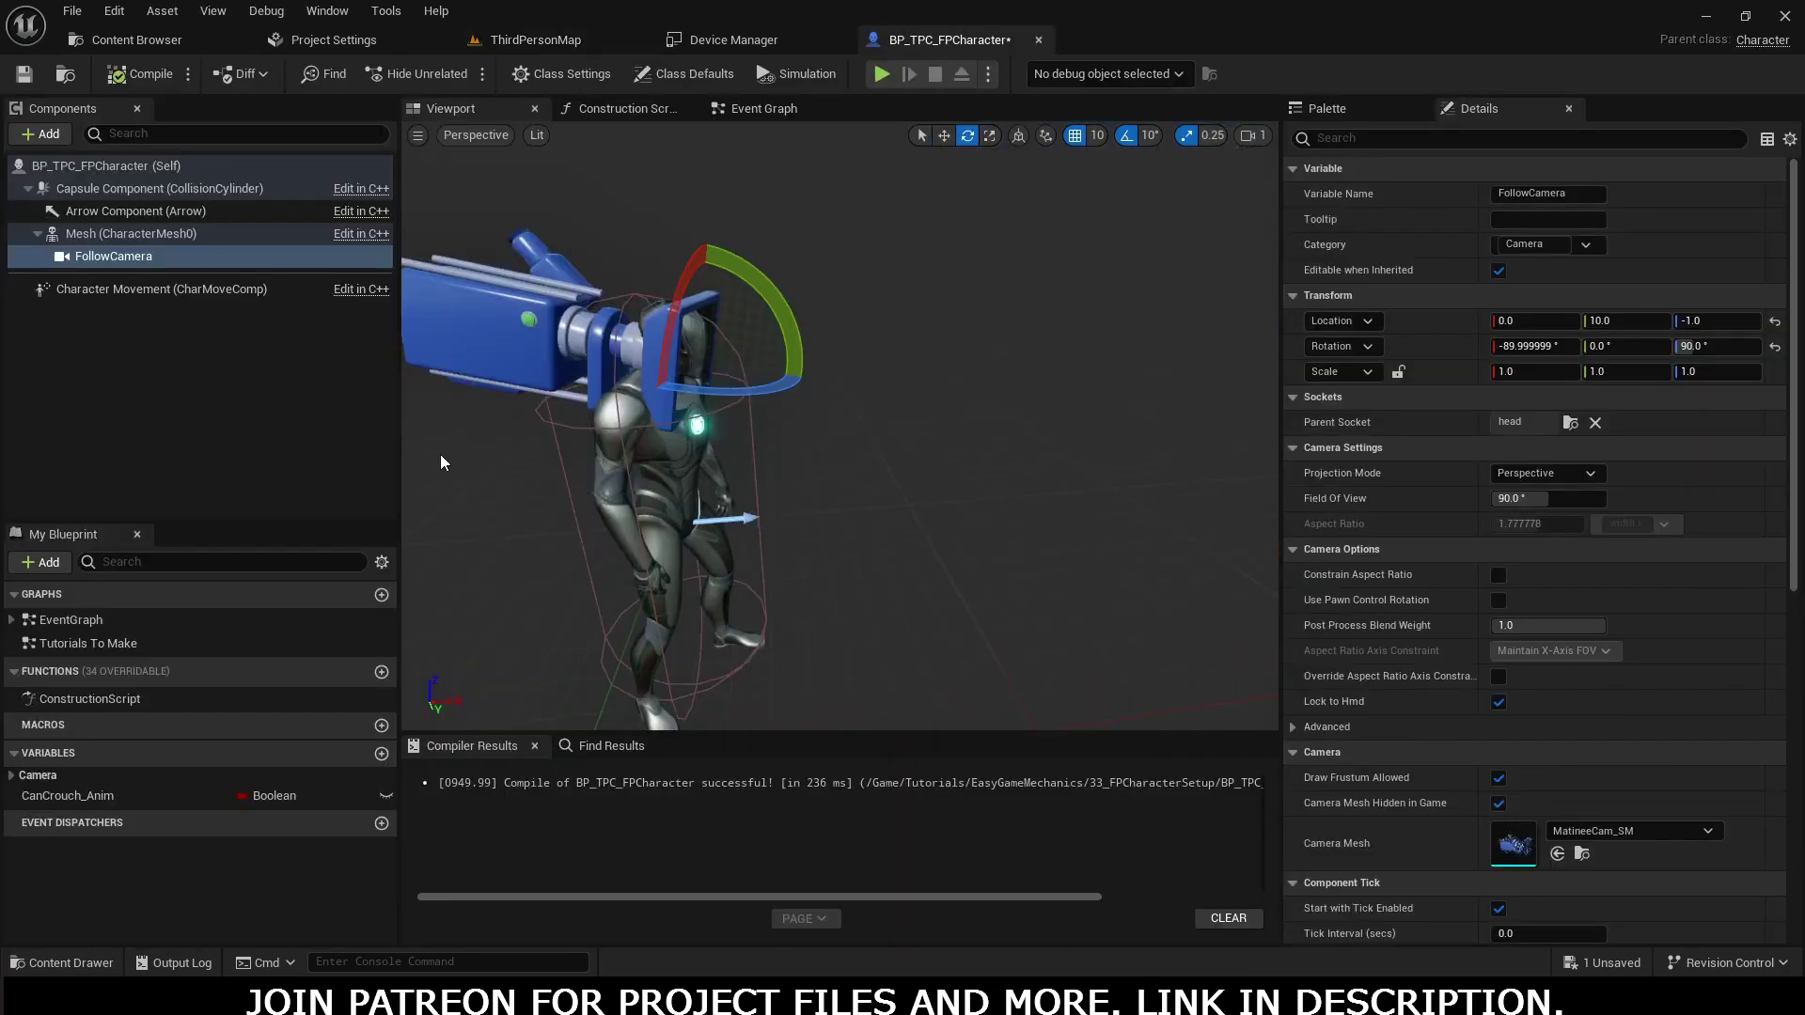
left_click(1394, 139)
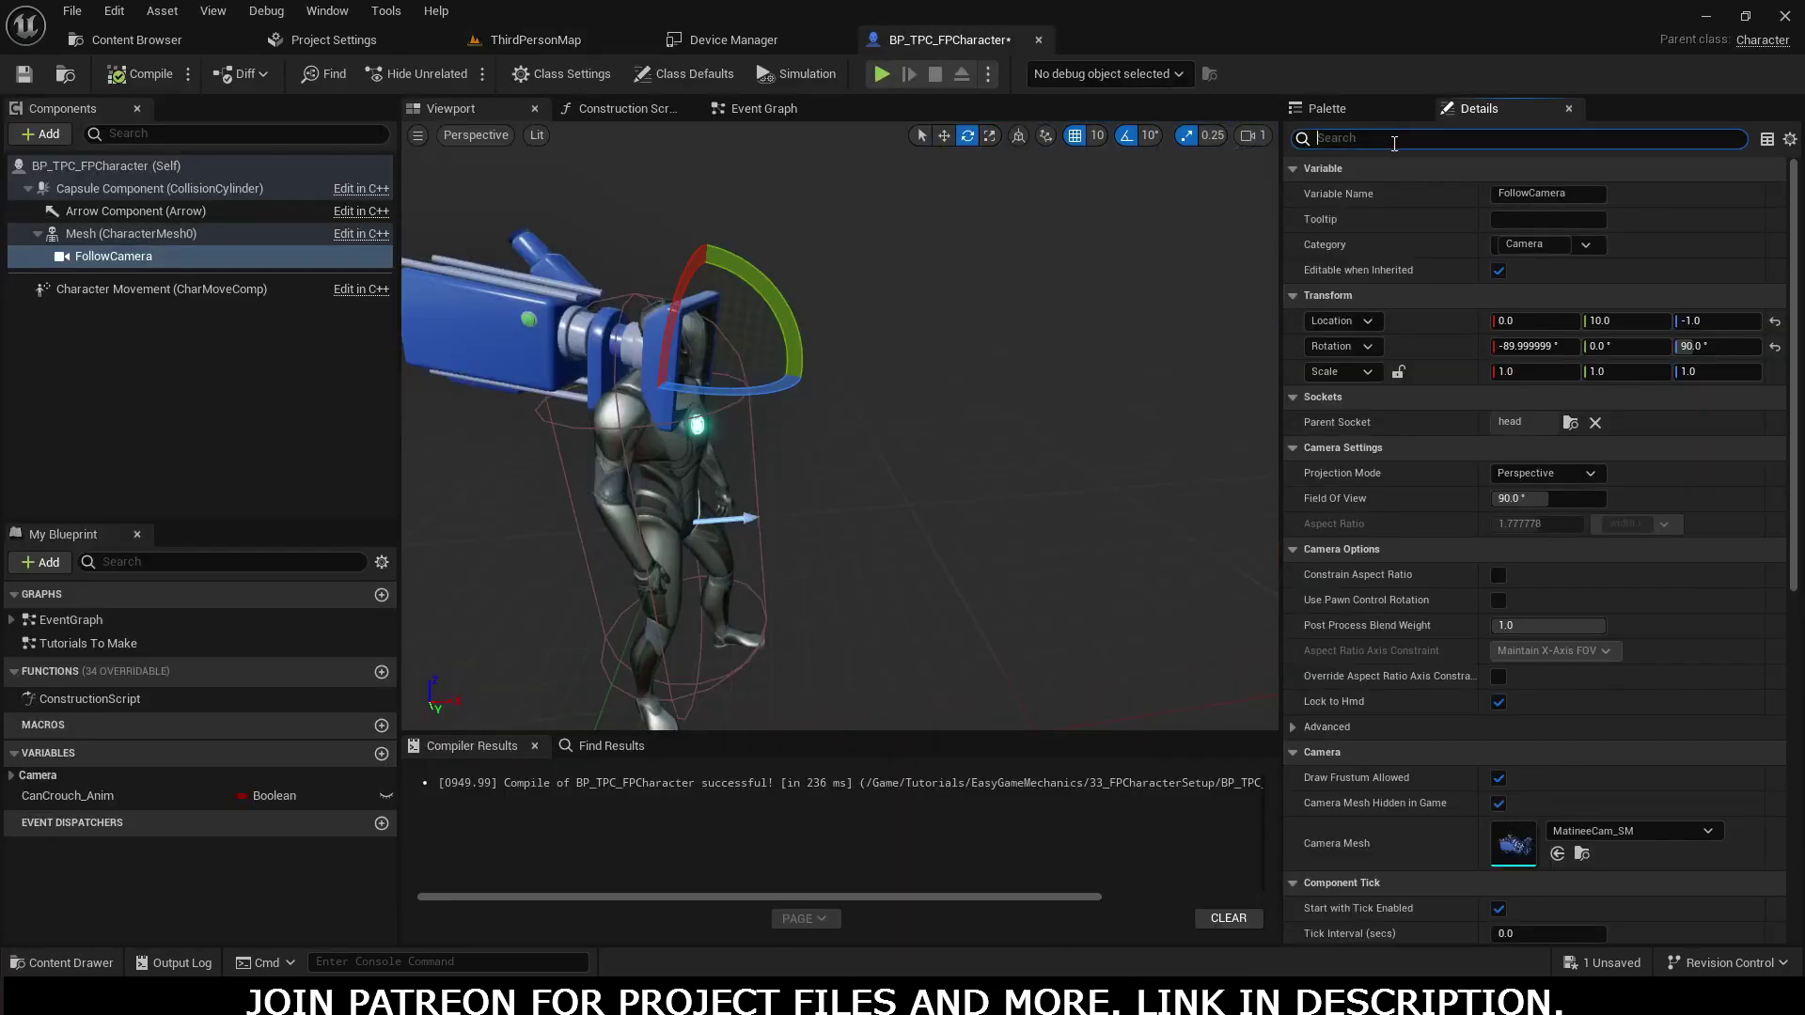
type("rot")
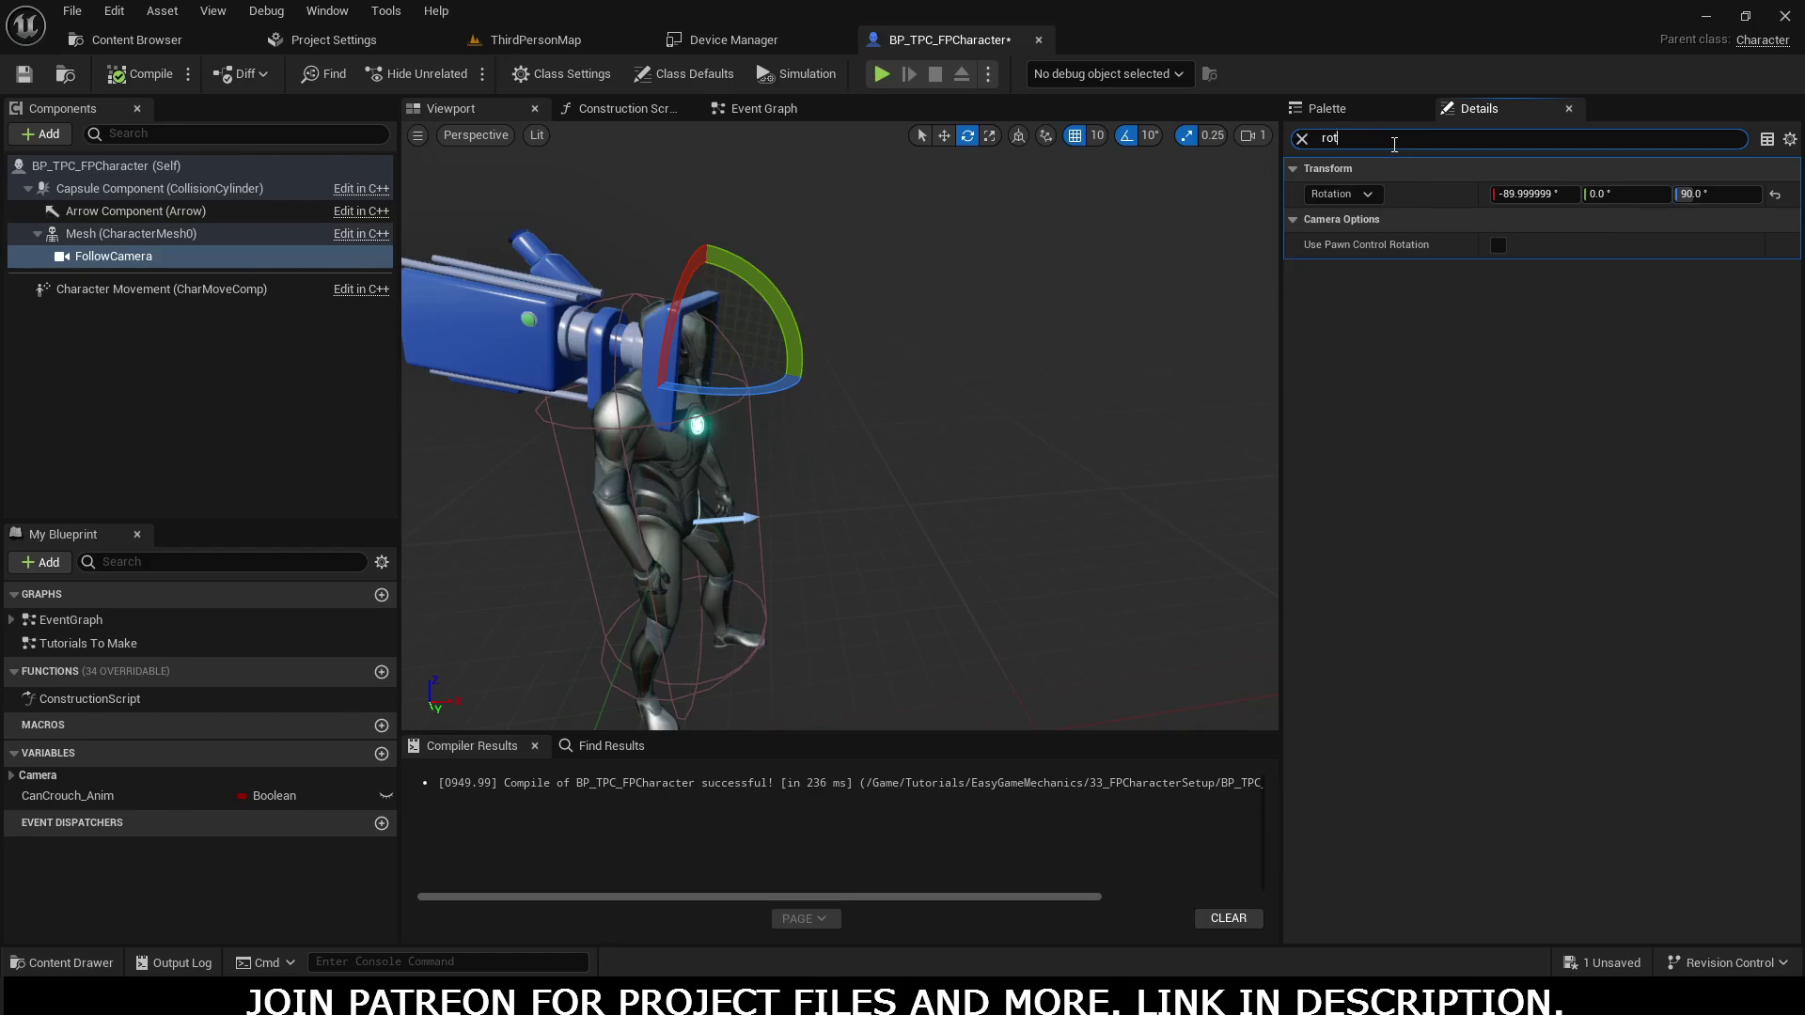
Step: Tick Use Pawn Control Rotation on FollowCamera and Use Controller Desired Rotation on the character
left_click(94, 165)
left_click(112, 258)
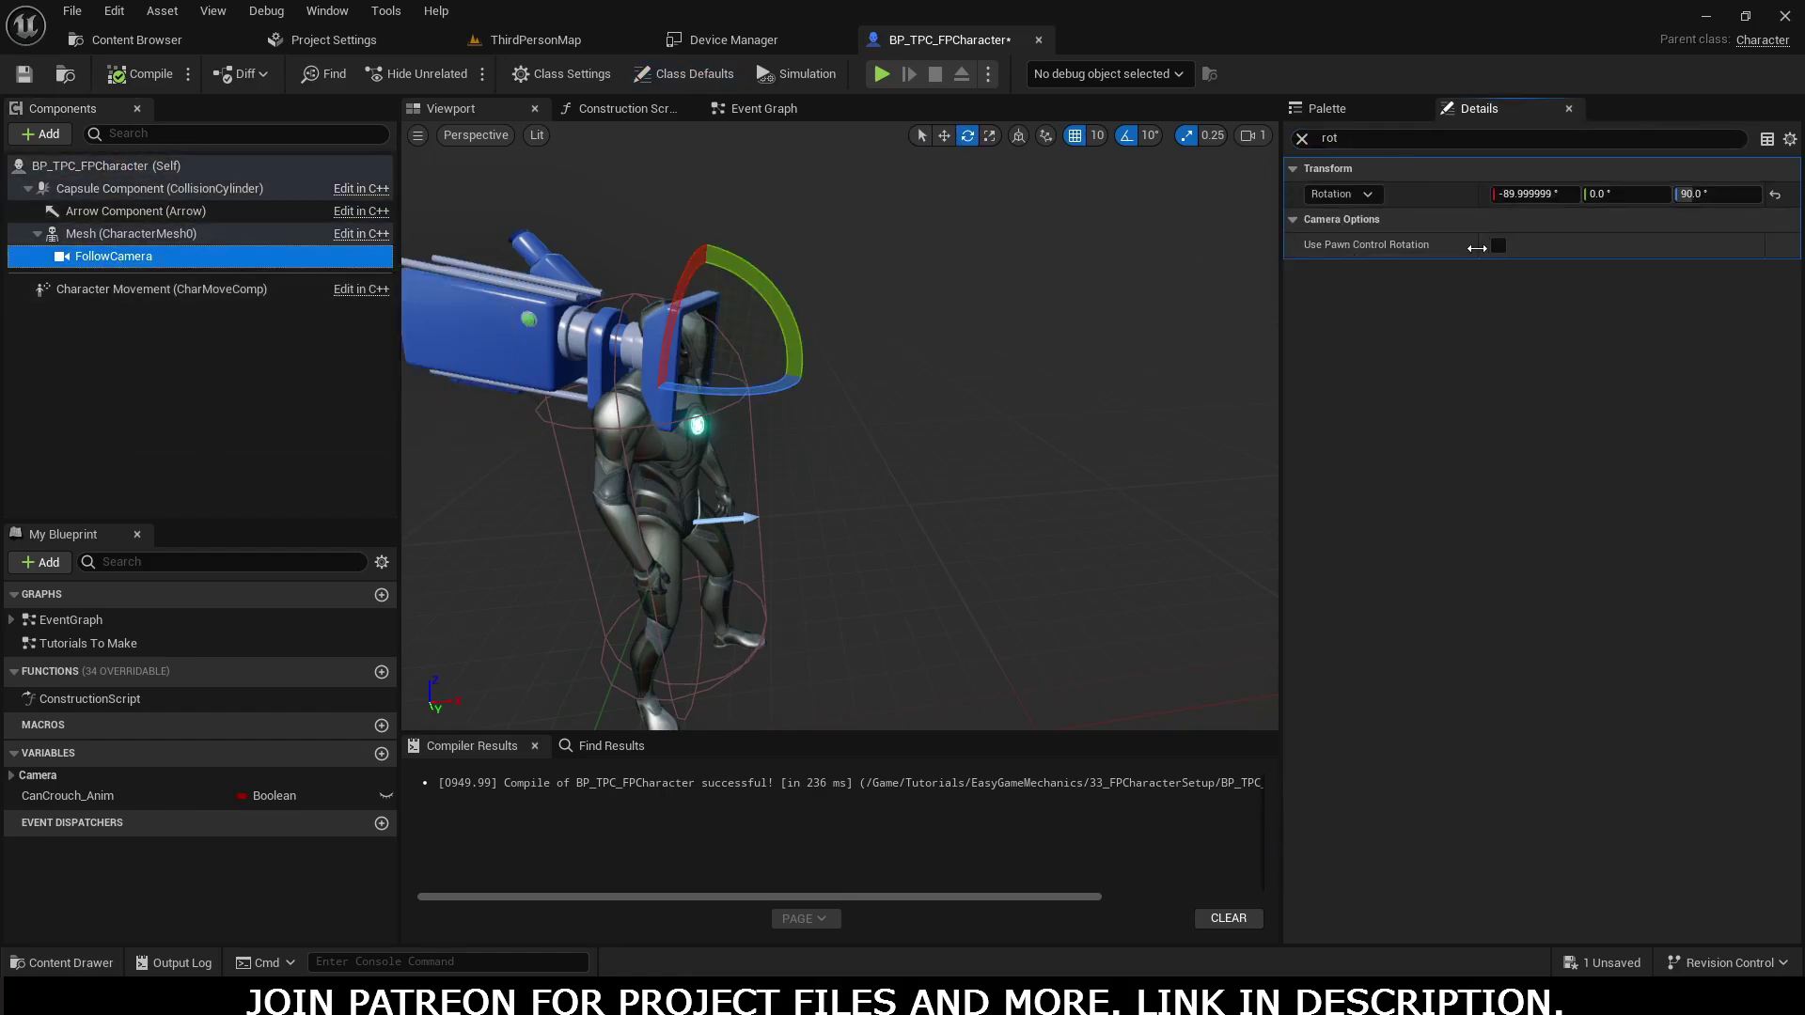
left_click(1499, 246)
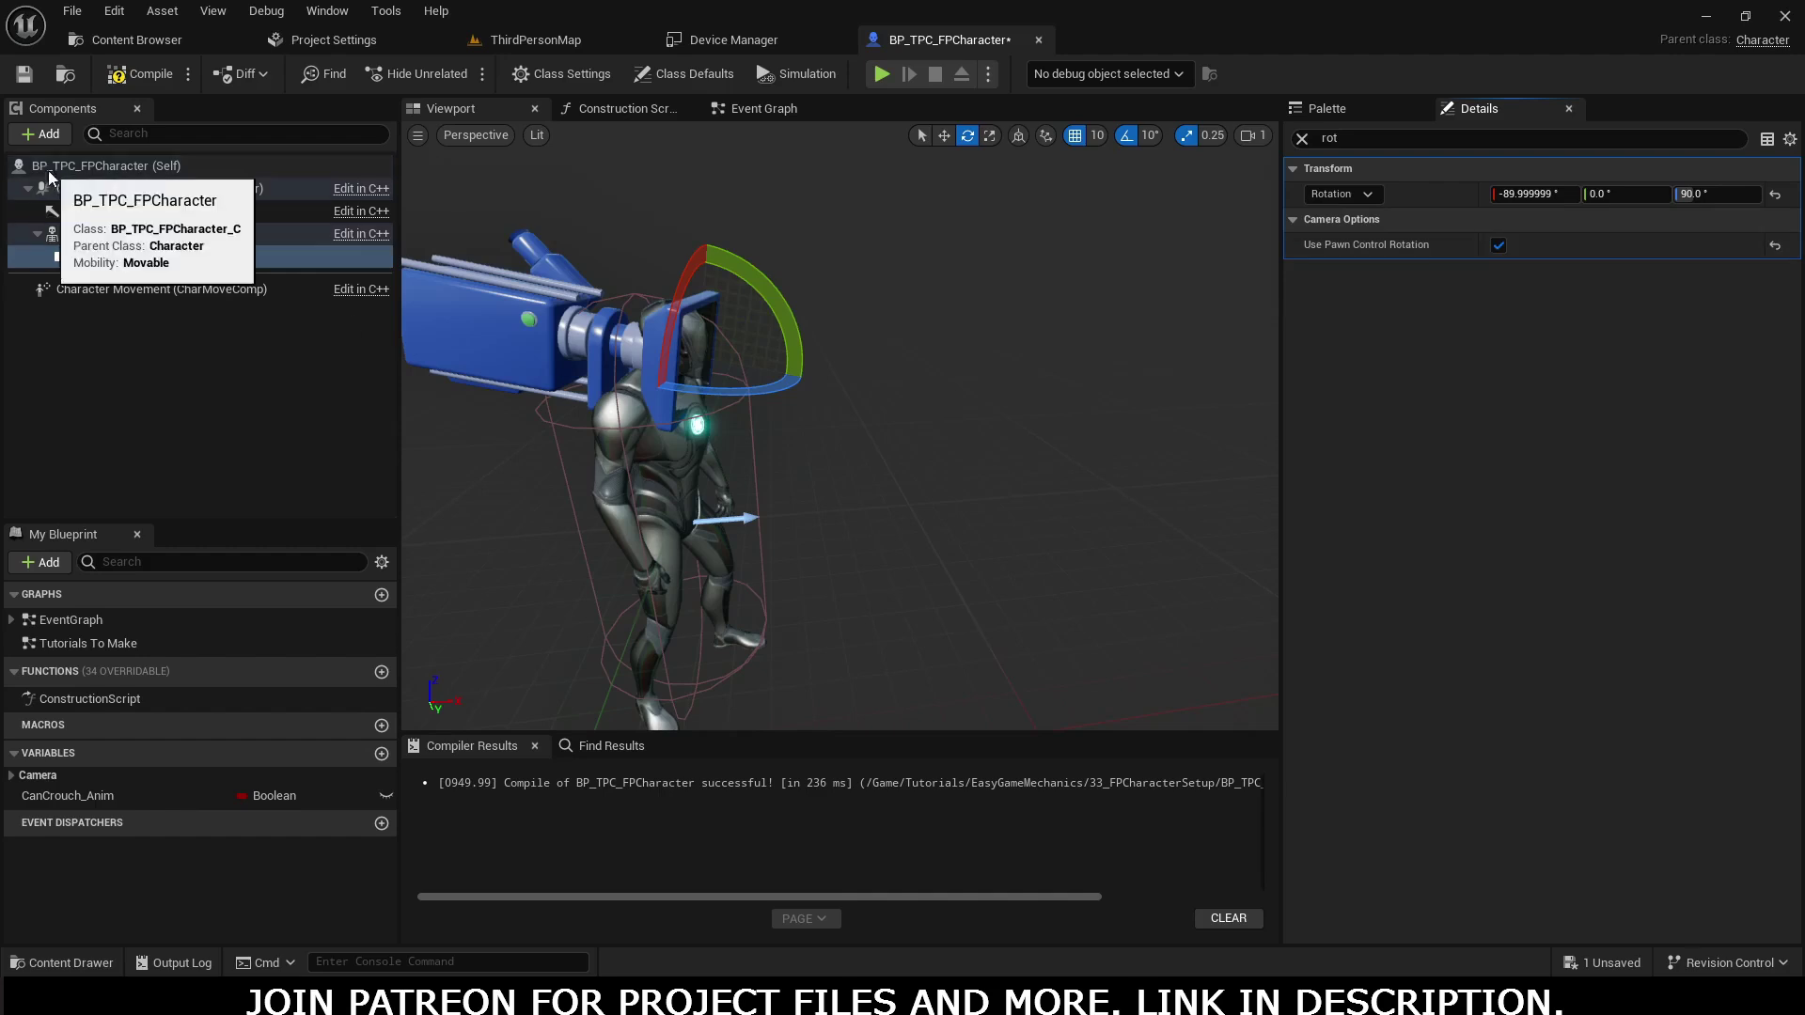
left_click(109, 169)
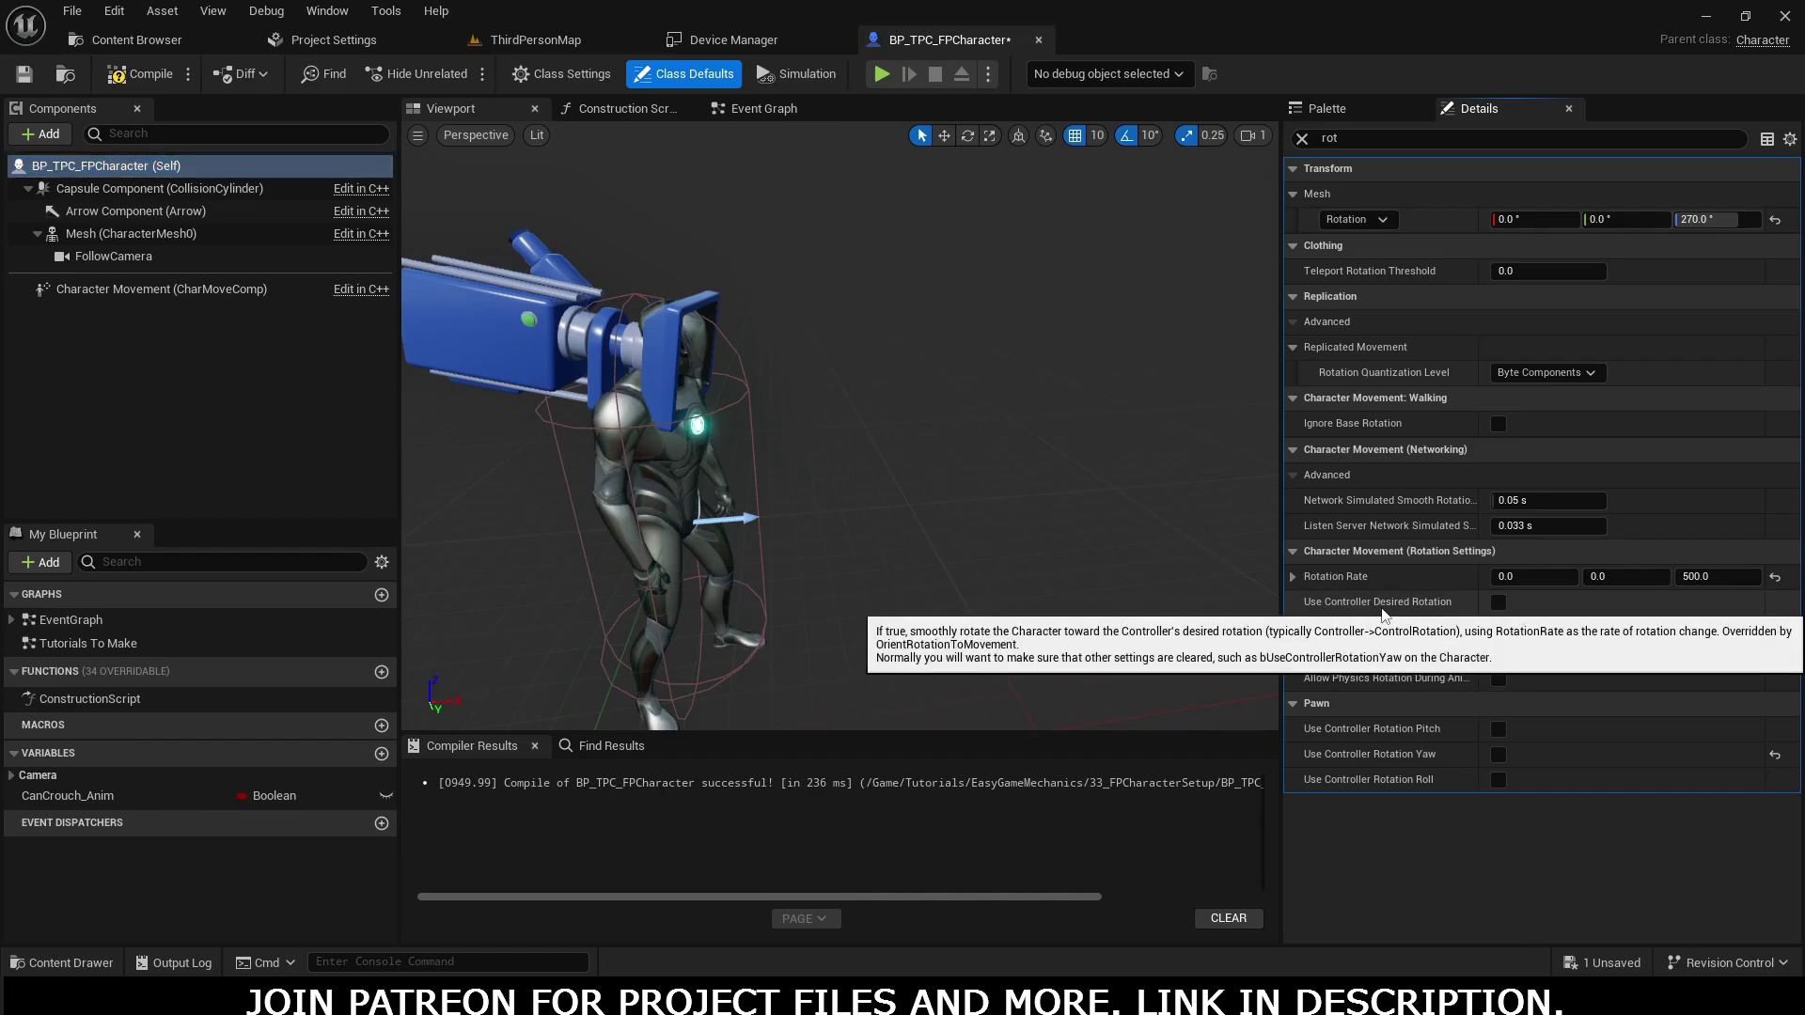
left_click(1499, 601)
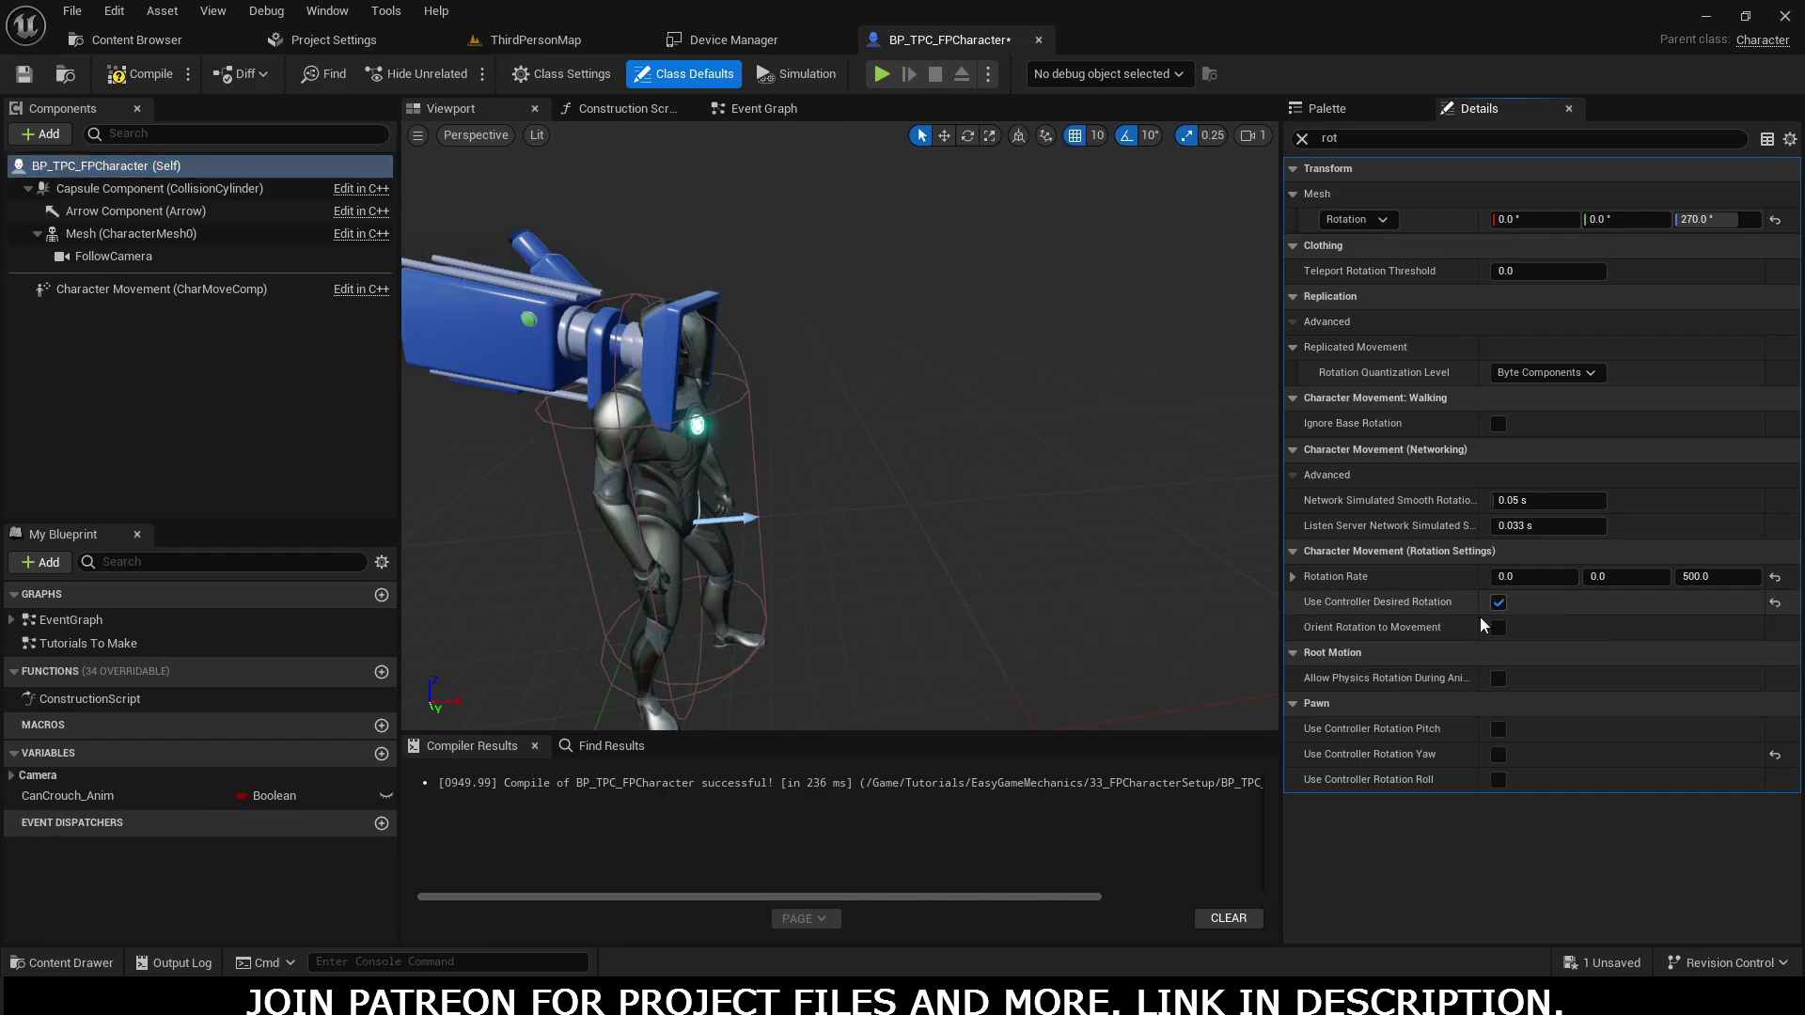
Step: Play-test ThirdPersonMap looking down at the body, then return to BP_TPC_FPCharacter
left_click(553, 44)
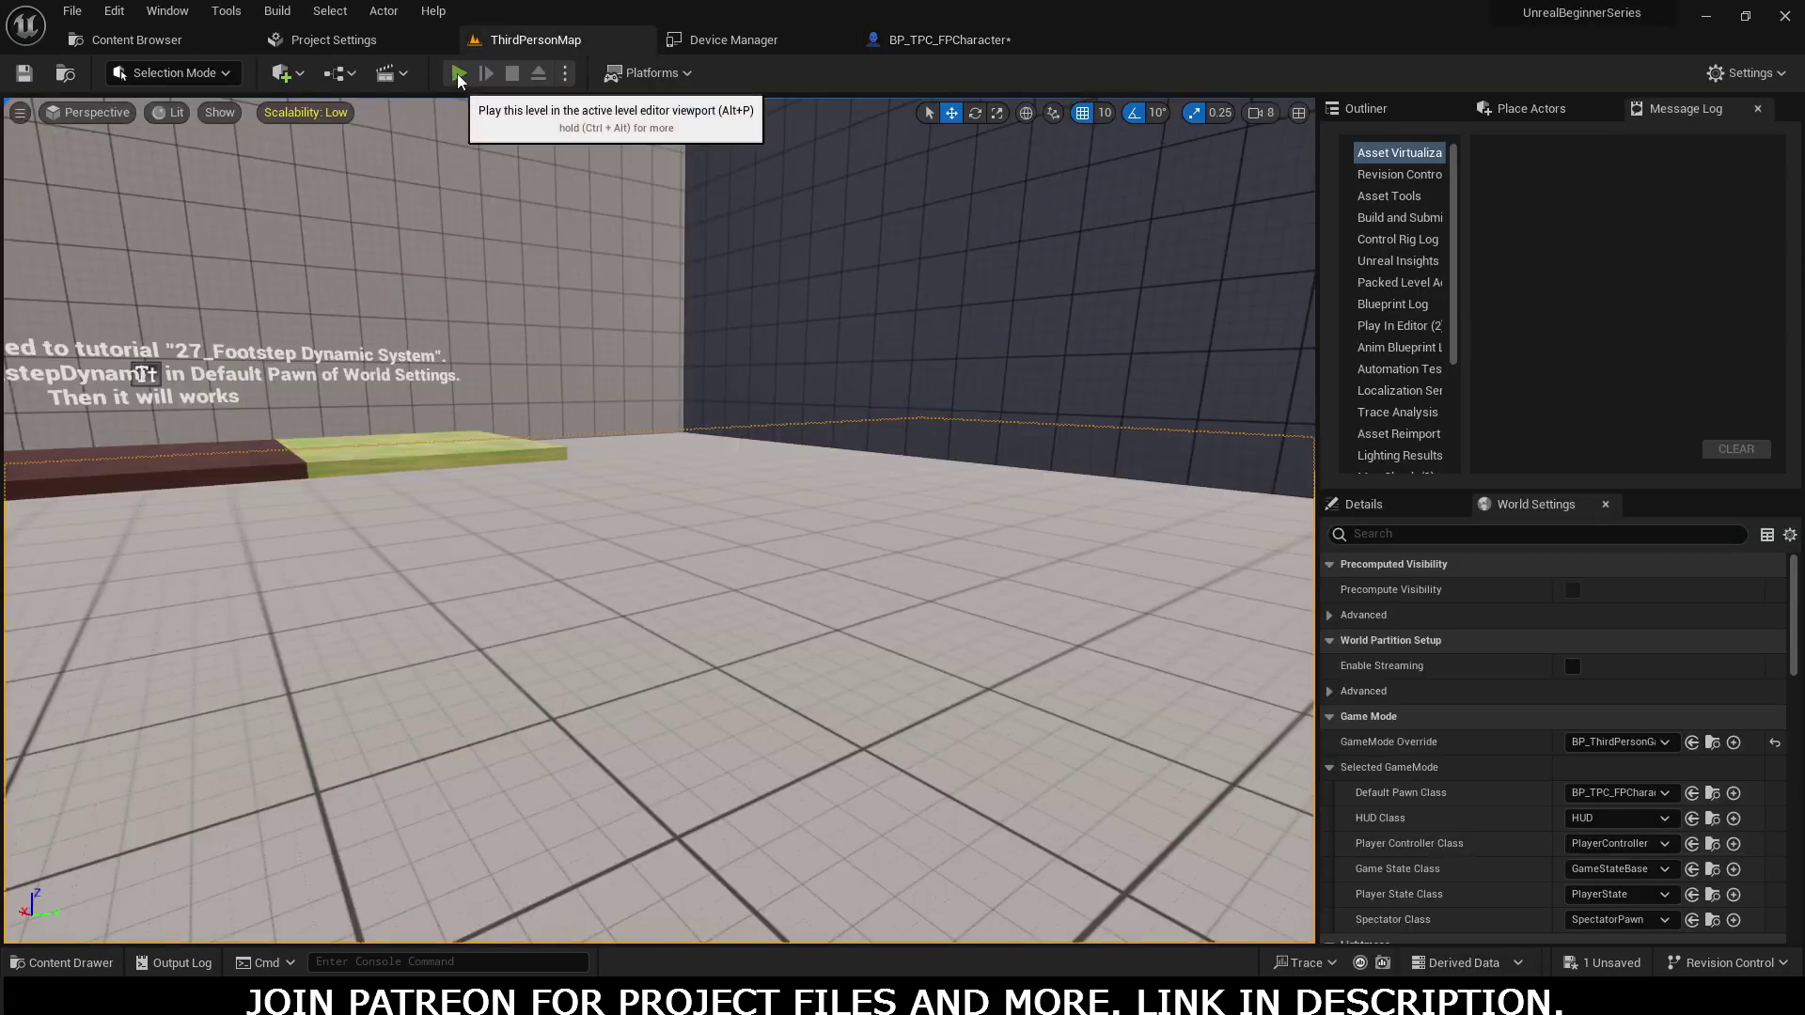
left_click(632, 526)
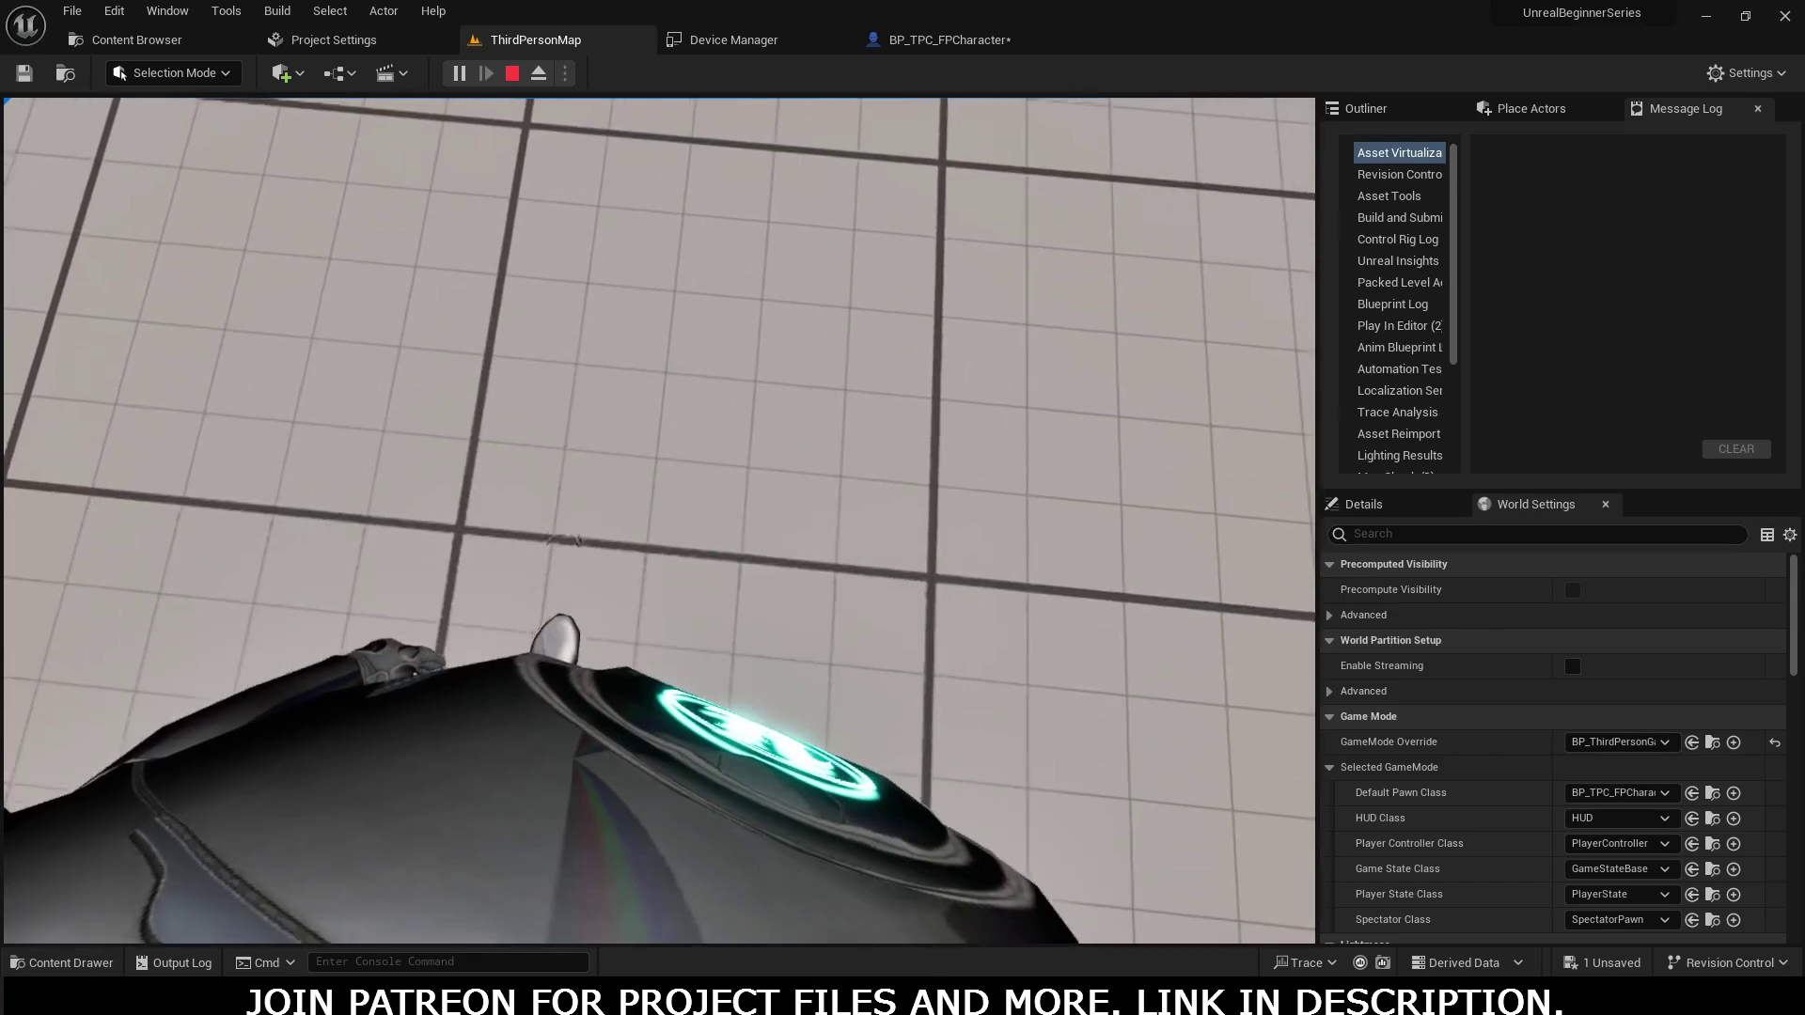
key("Escape")
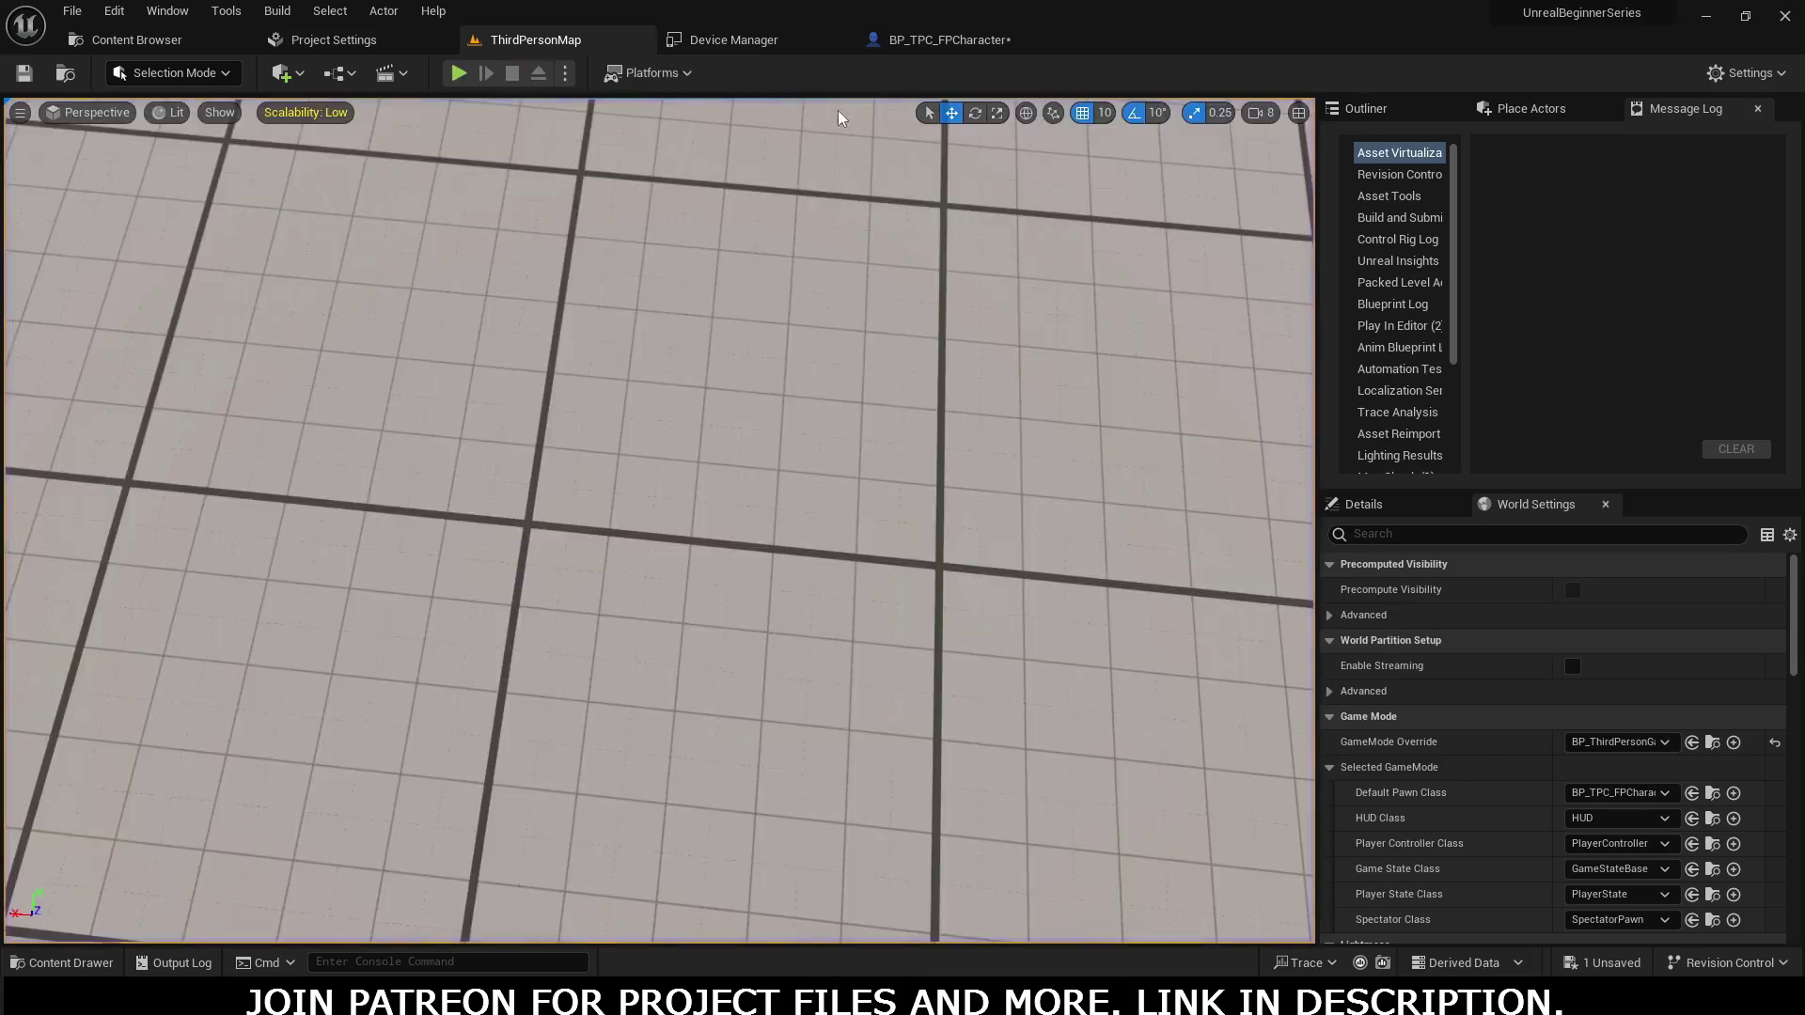
left_click(944, 39)
Step: Clear the Details filter and untick Pause Anims on the Mesh so the idle animation plays
left_click(657, 471)
key("e")
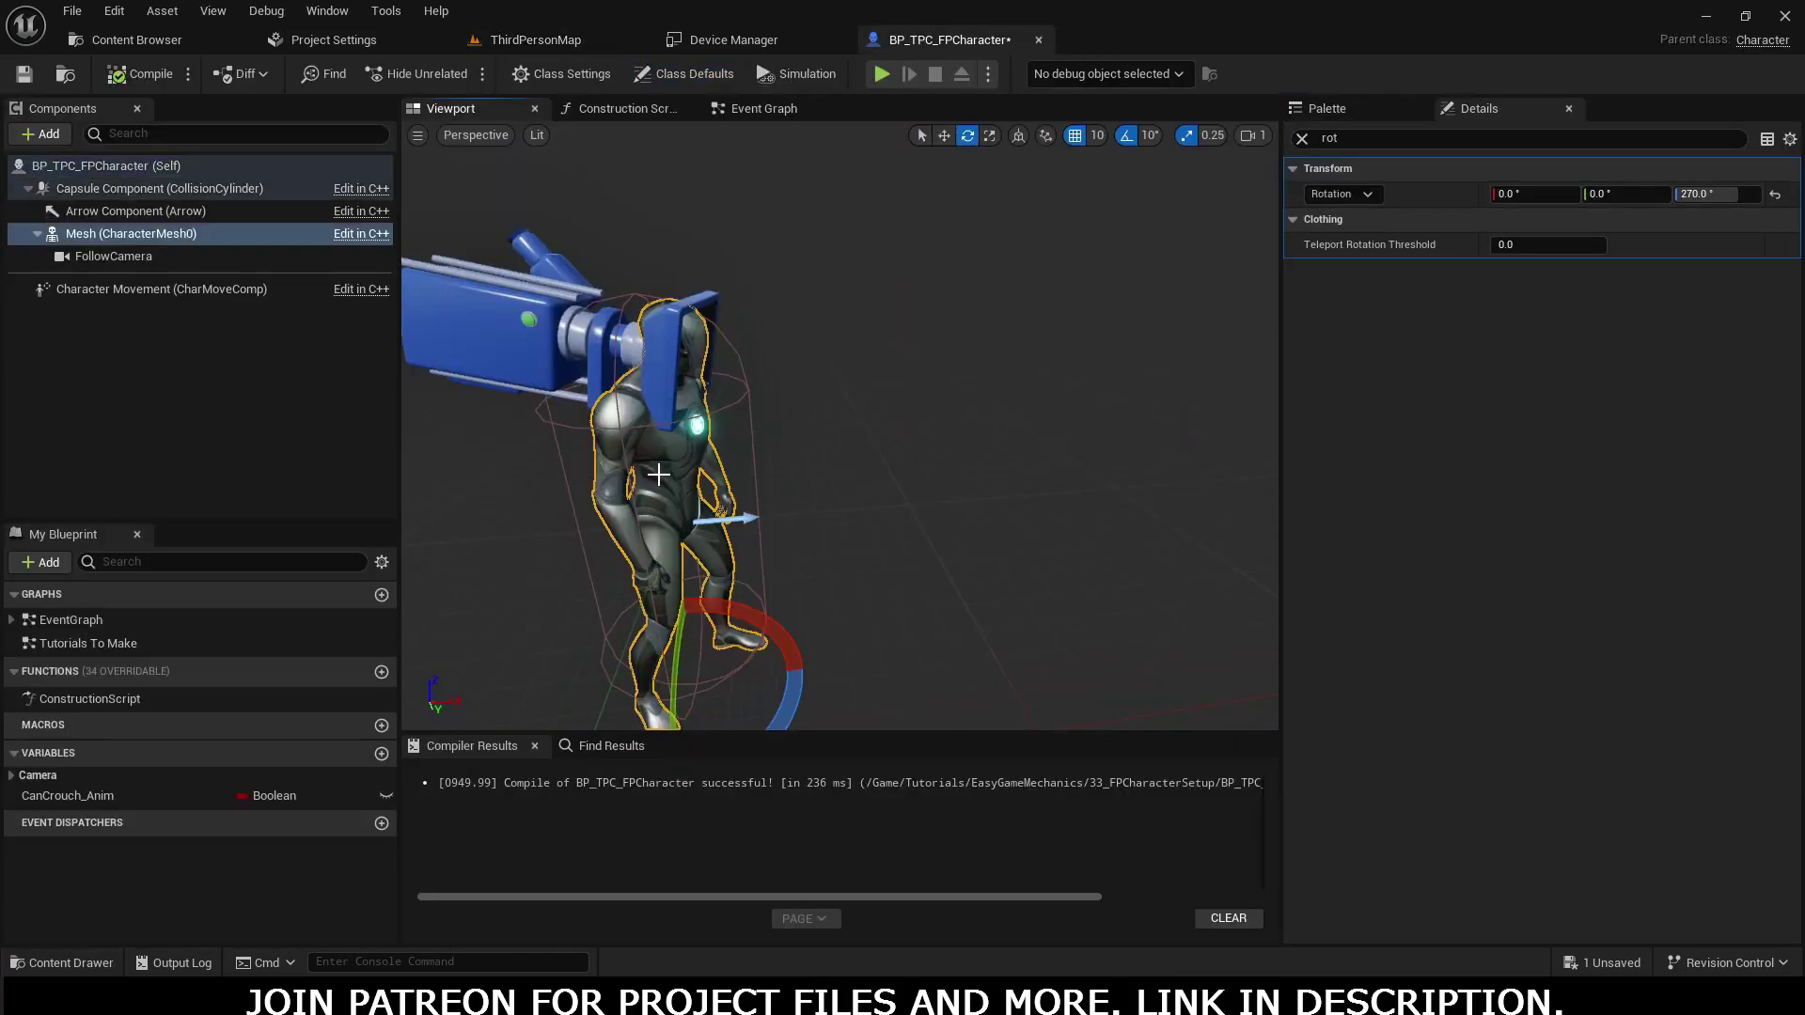
left_click(1304, 138)
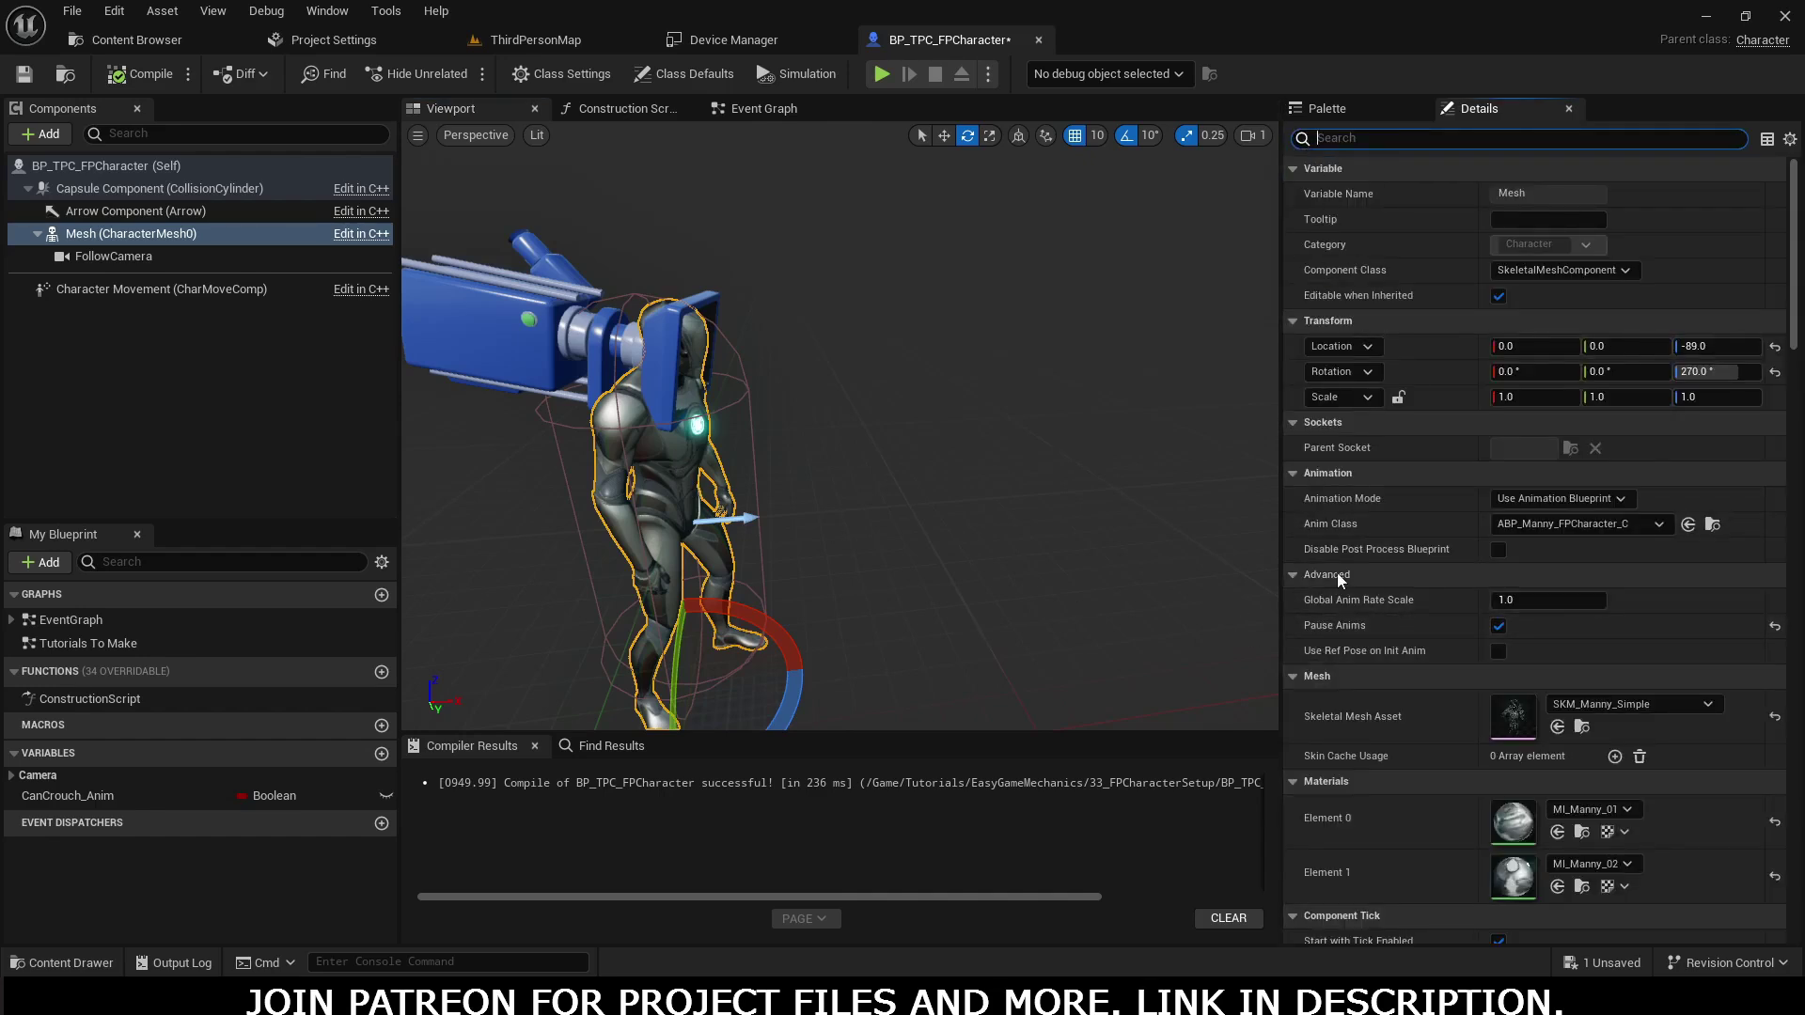
left_click(1498, 626)
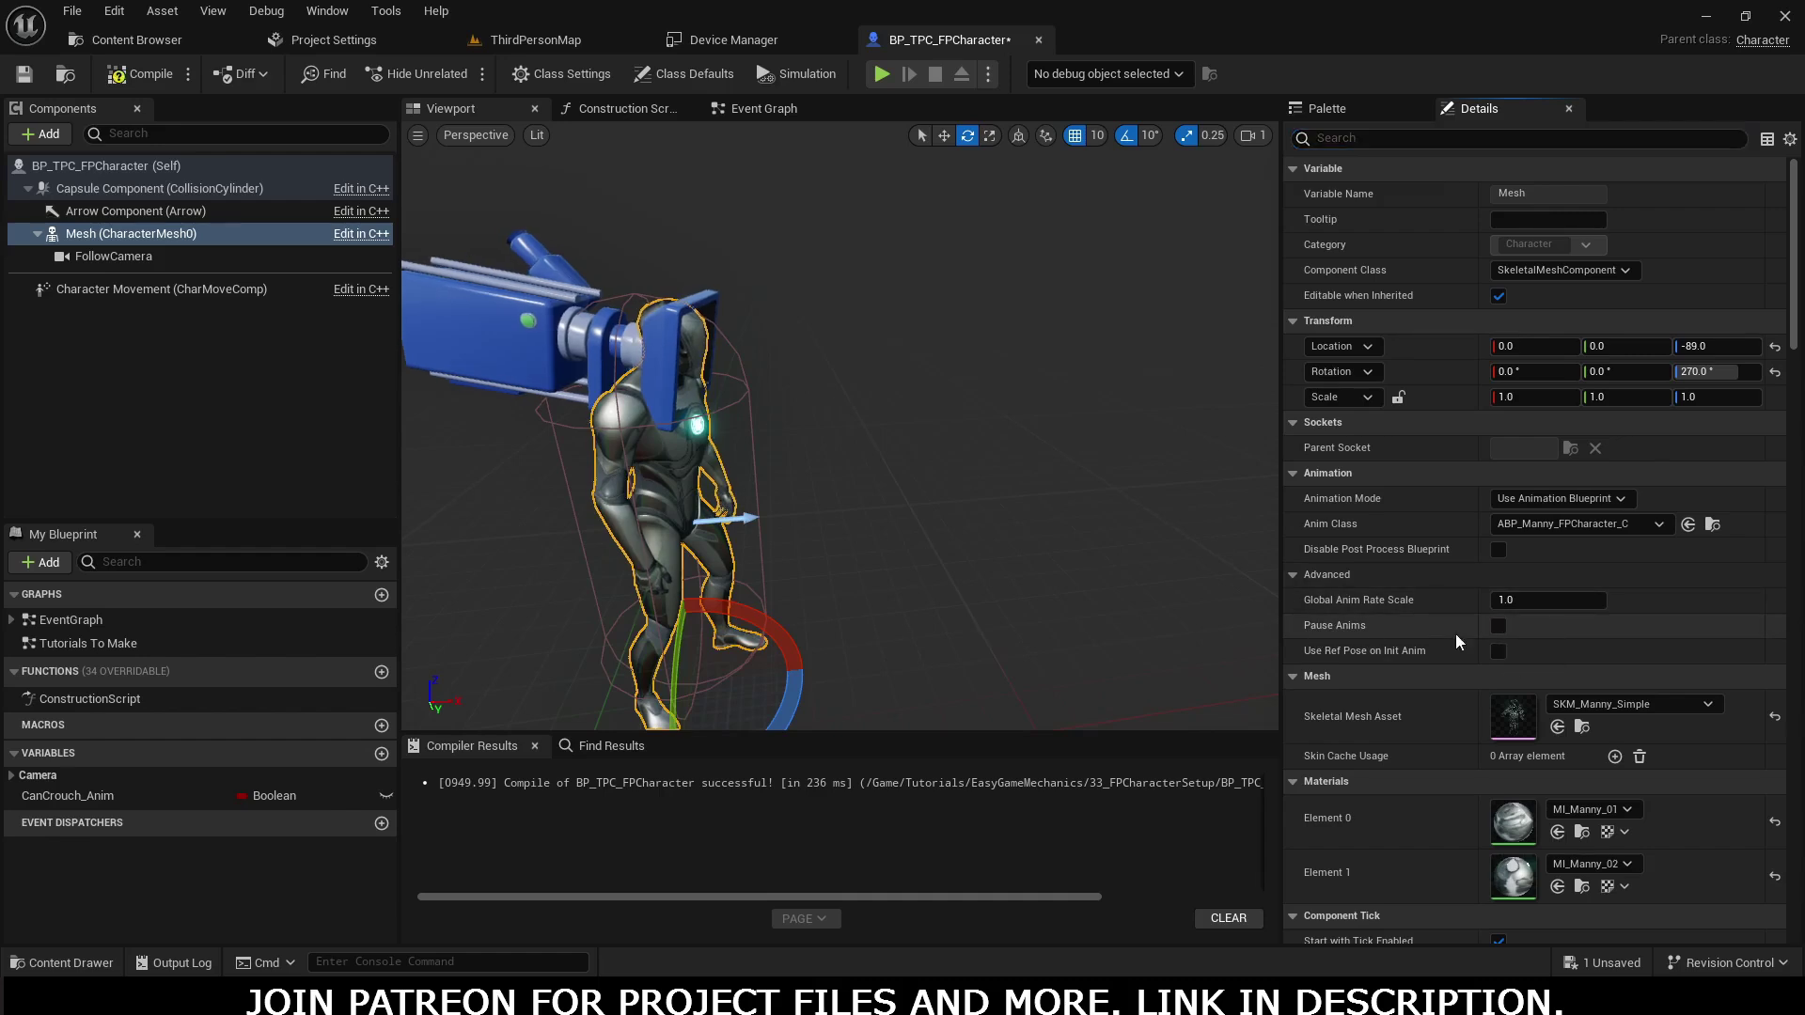
left_click_drag(779, 555, 523, 432)
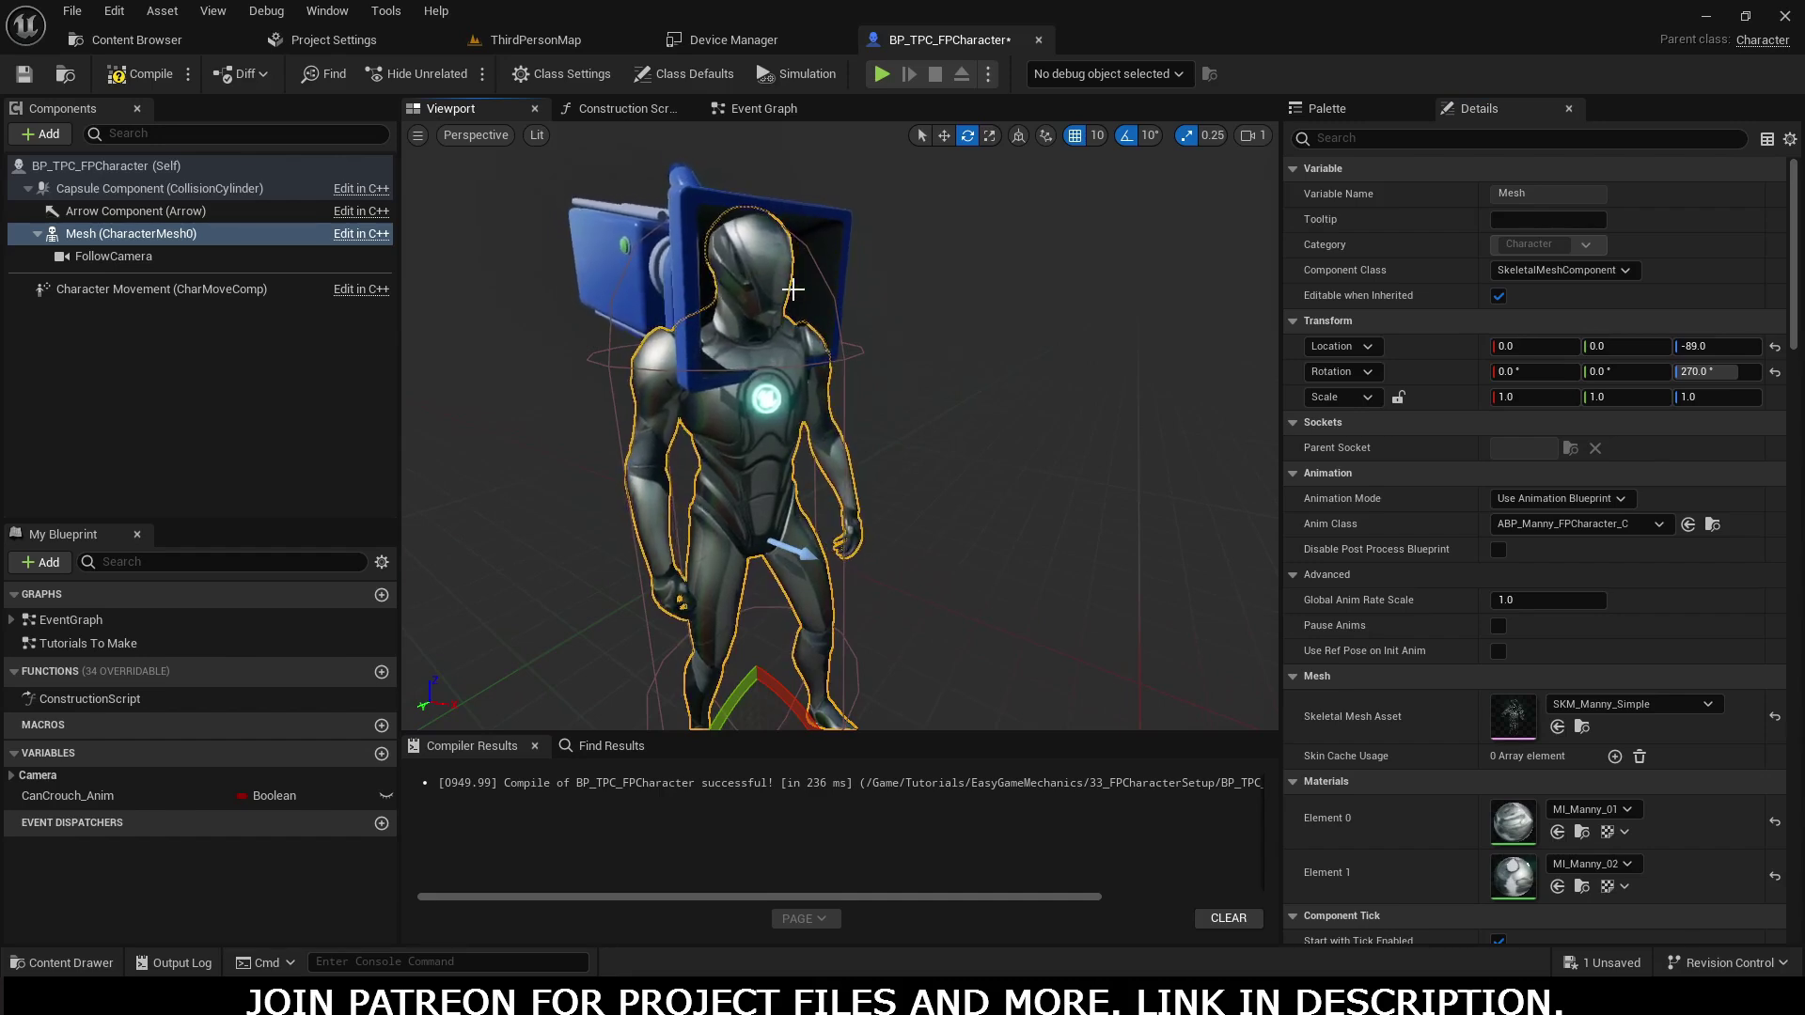
left_click(536, 40)
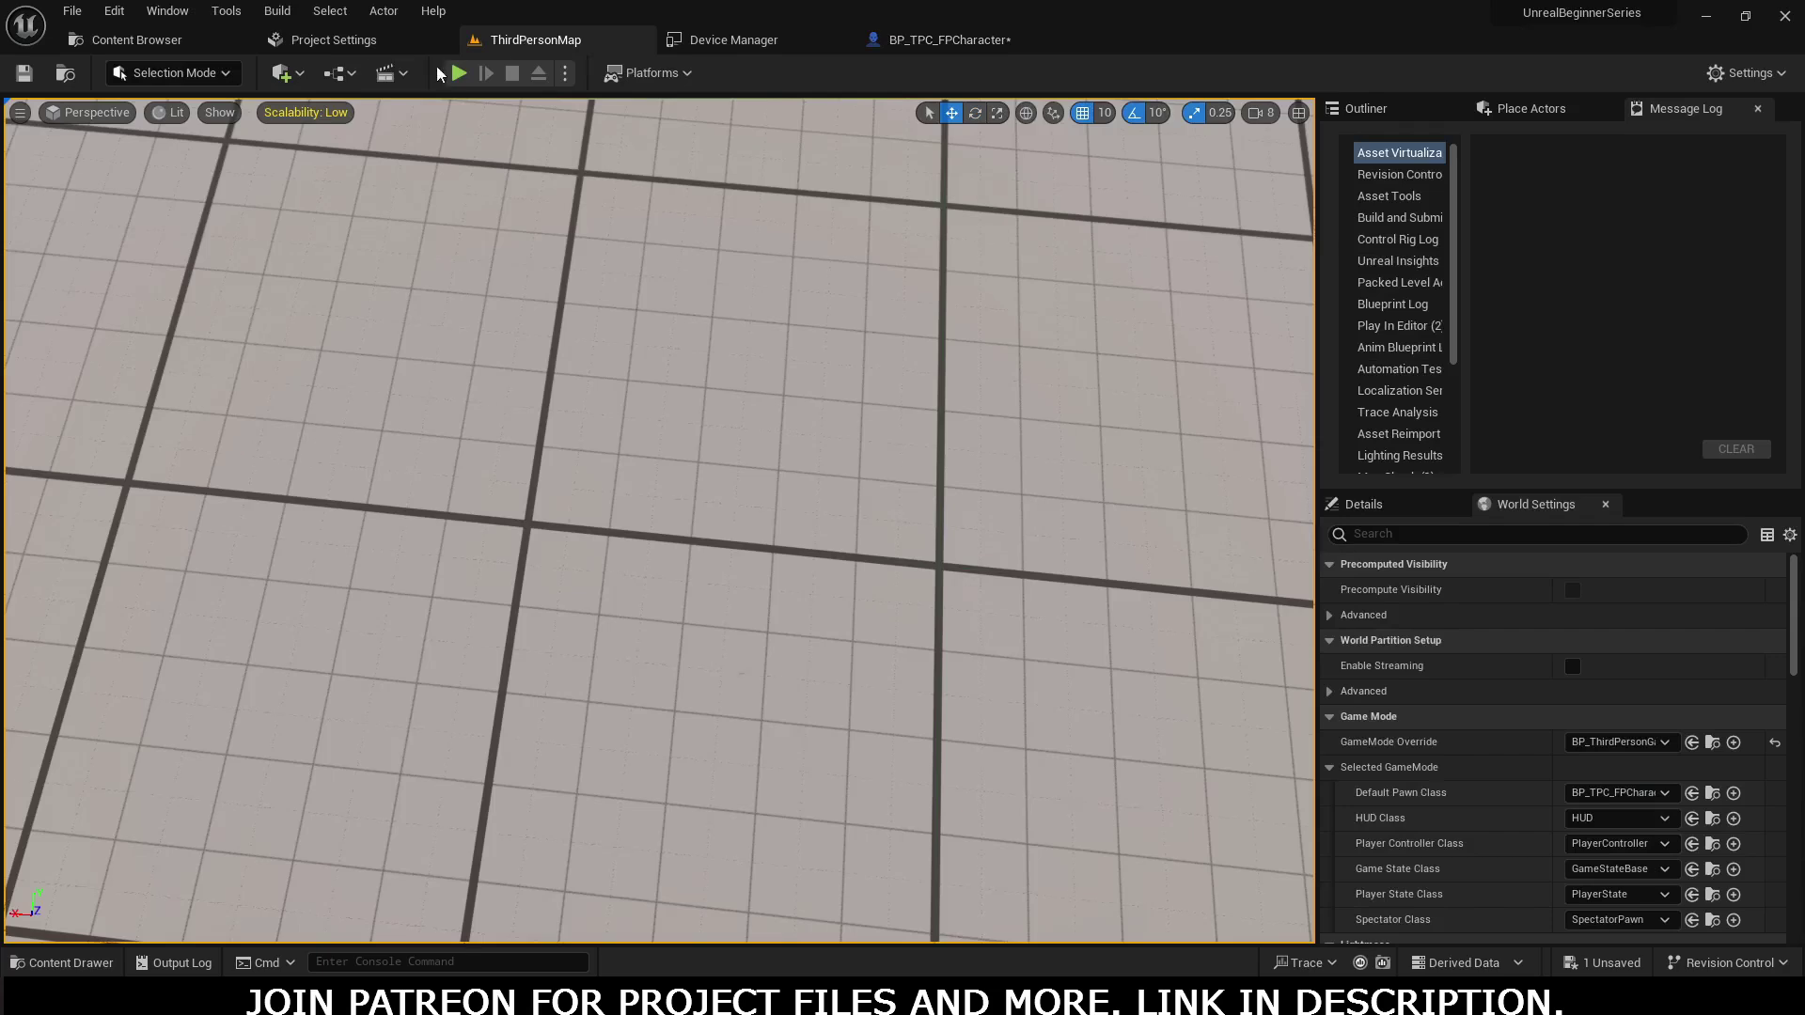
left_click(455, 76)
left_click(569, 414)
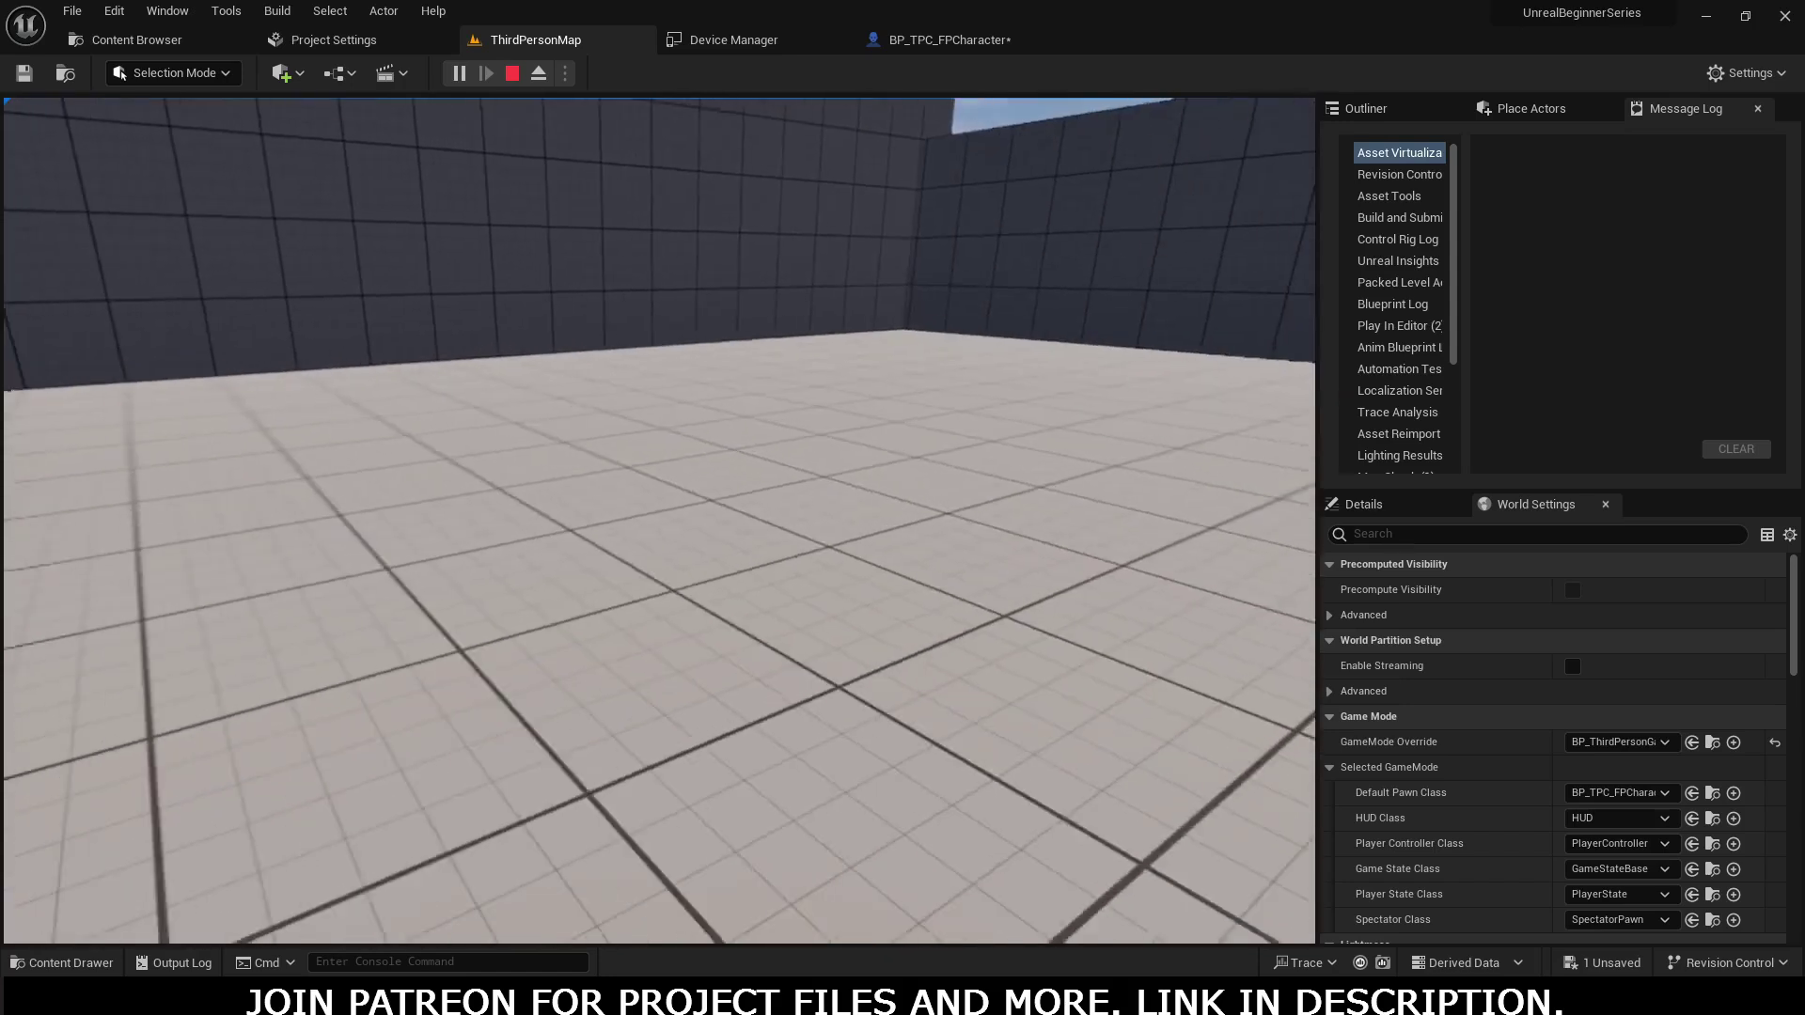
key("w")
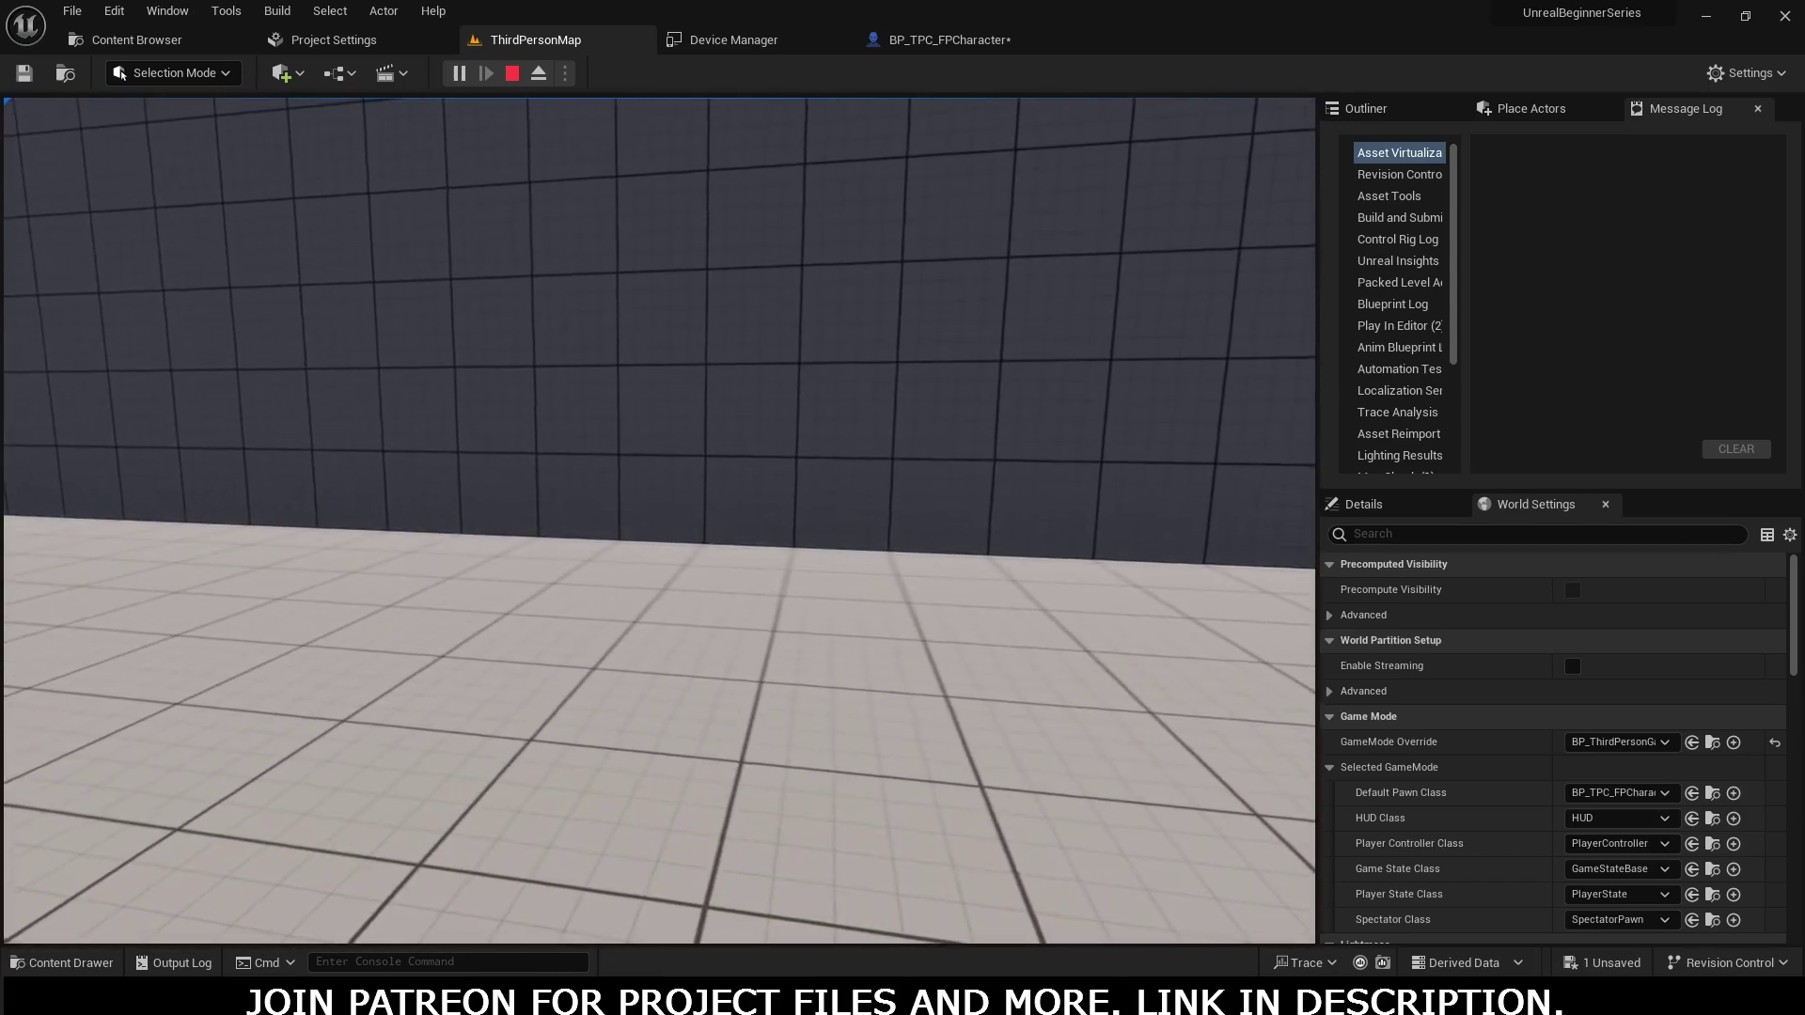
key("Escape")
Step: Open the Content Drawer, browse EasyGameMechanics, and navigate back into 33_FPCharacterSetup
key("ctrl+space")
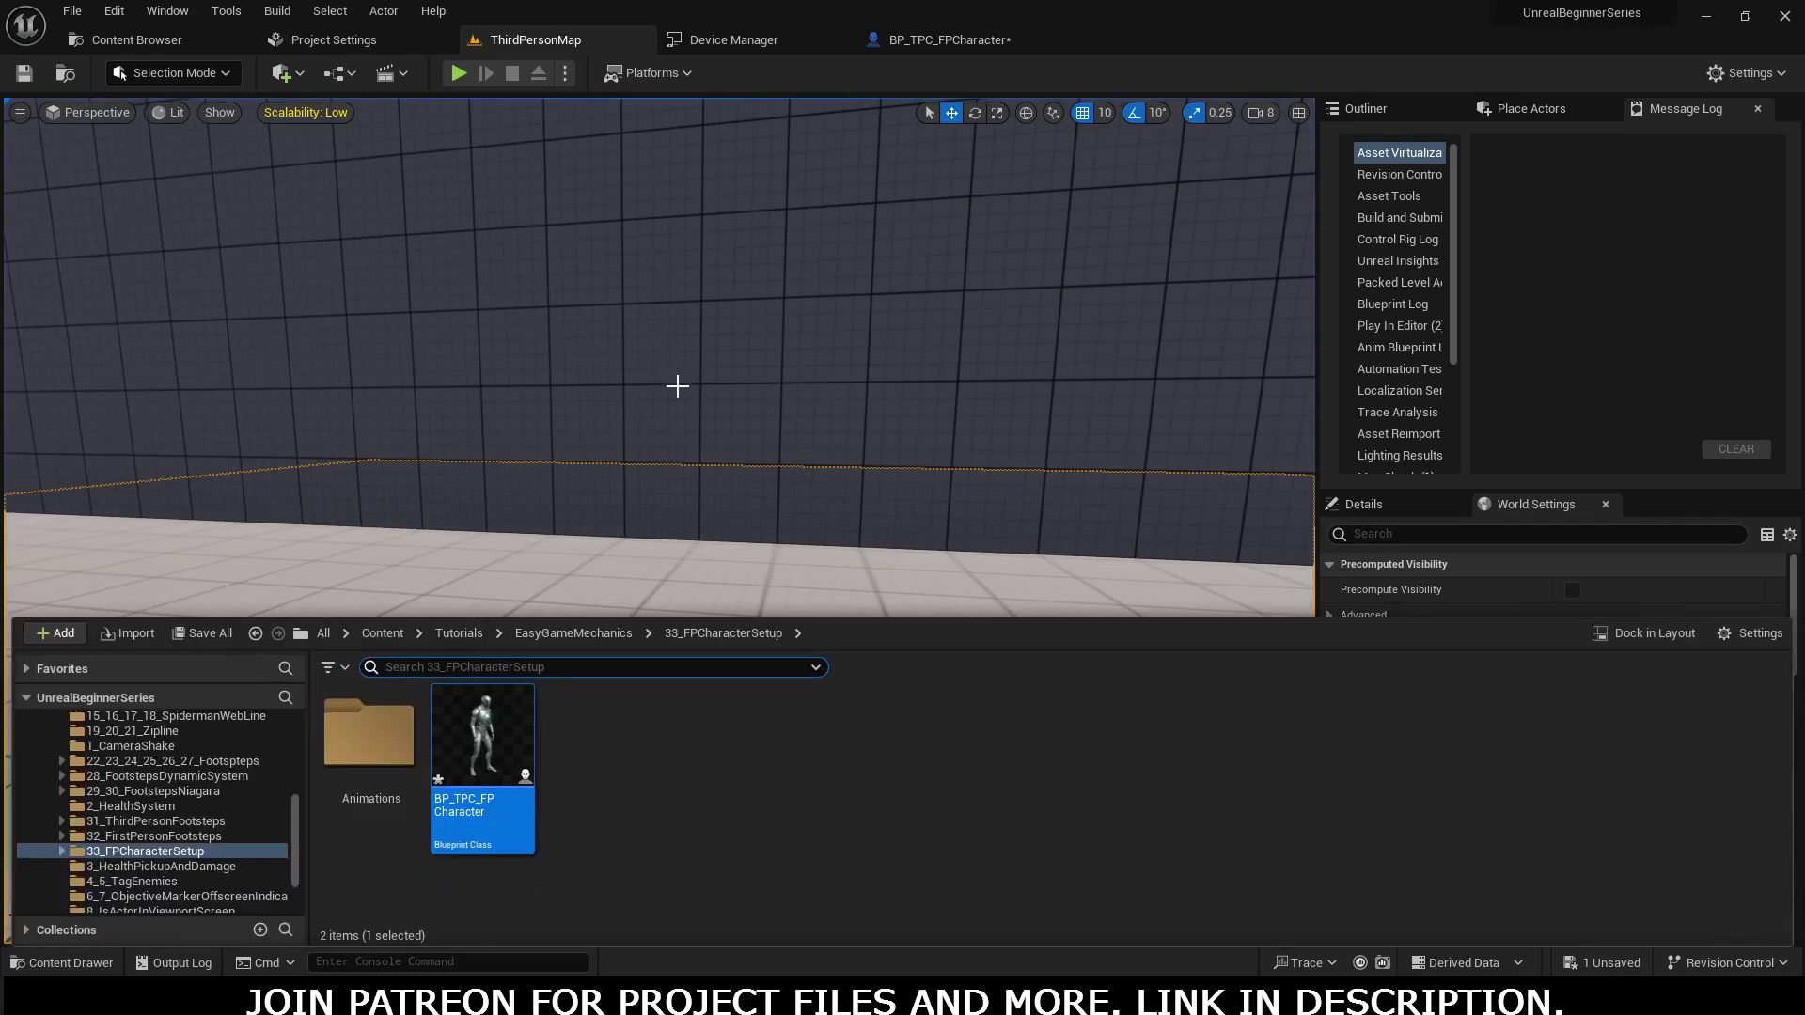
left_click(538, 633)
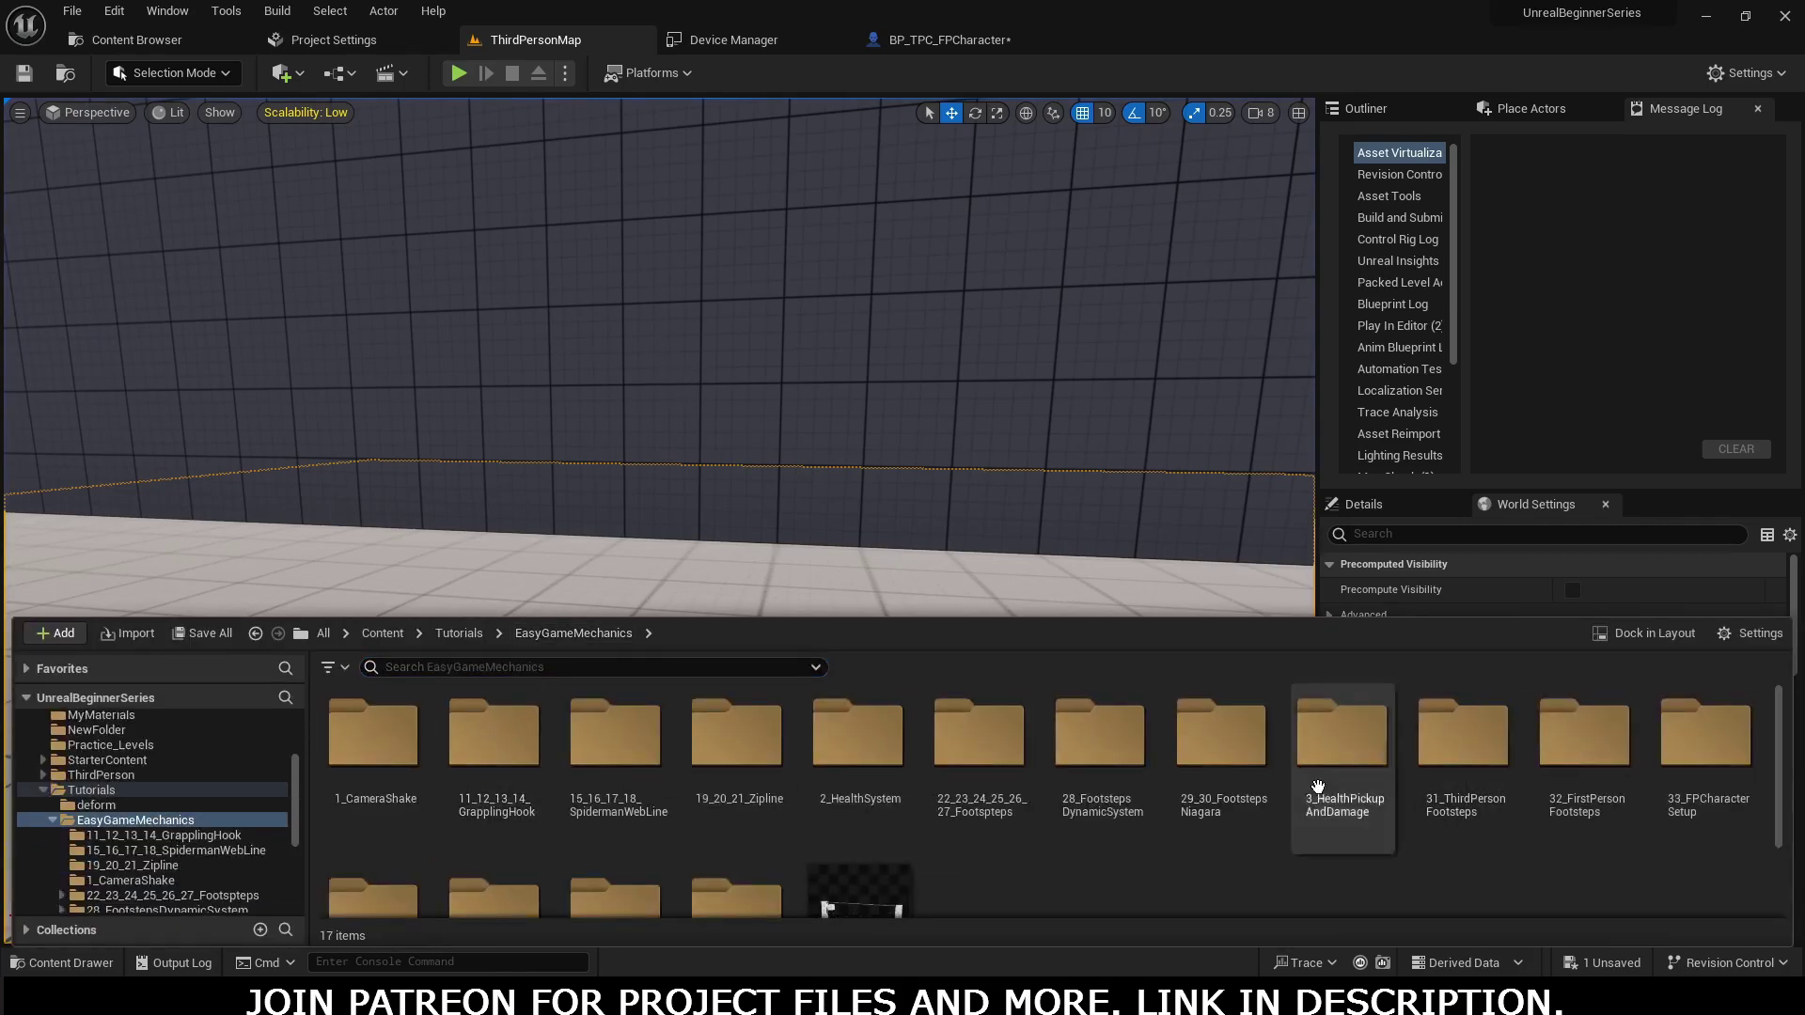
scroll(533, 851, "down", 1)
scroll(620, 846, "up", 1)
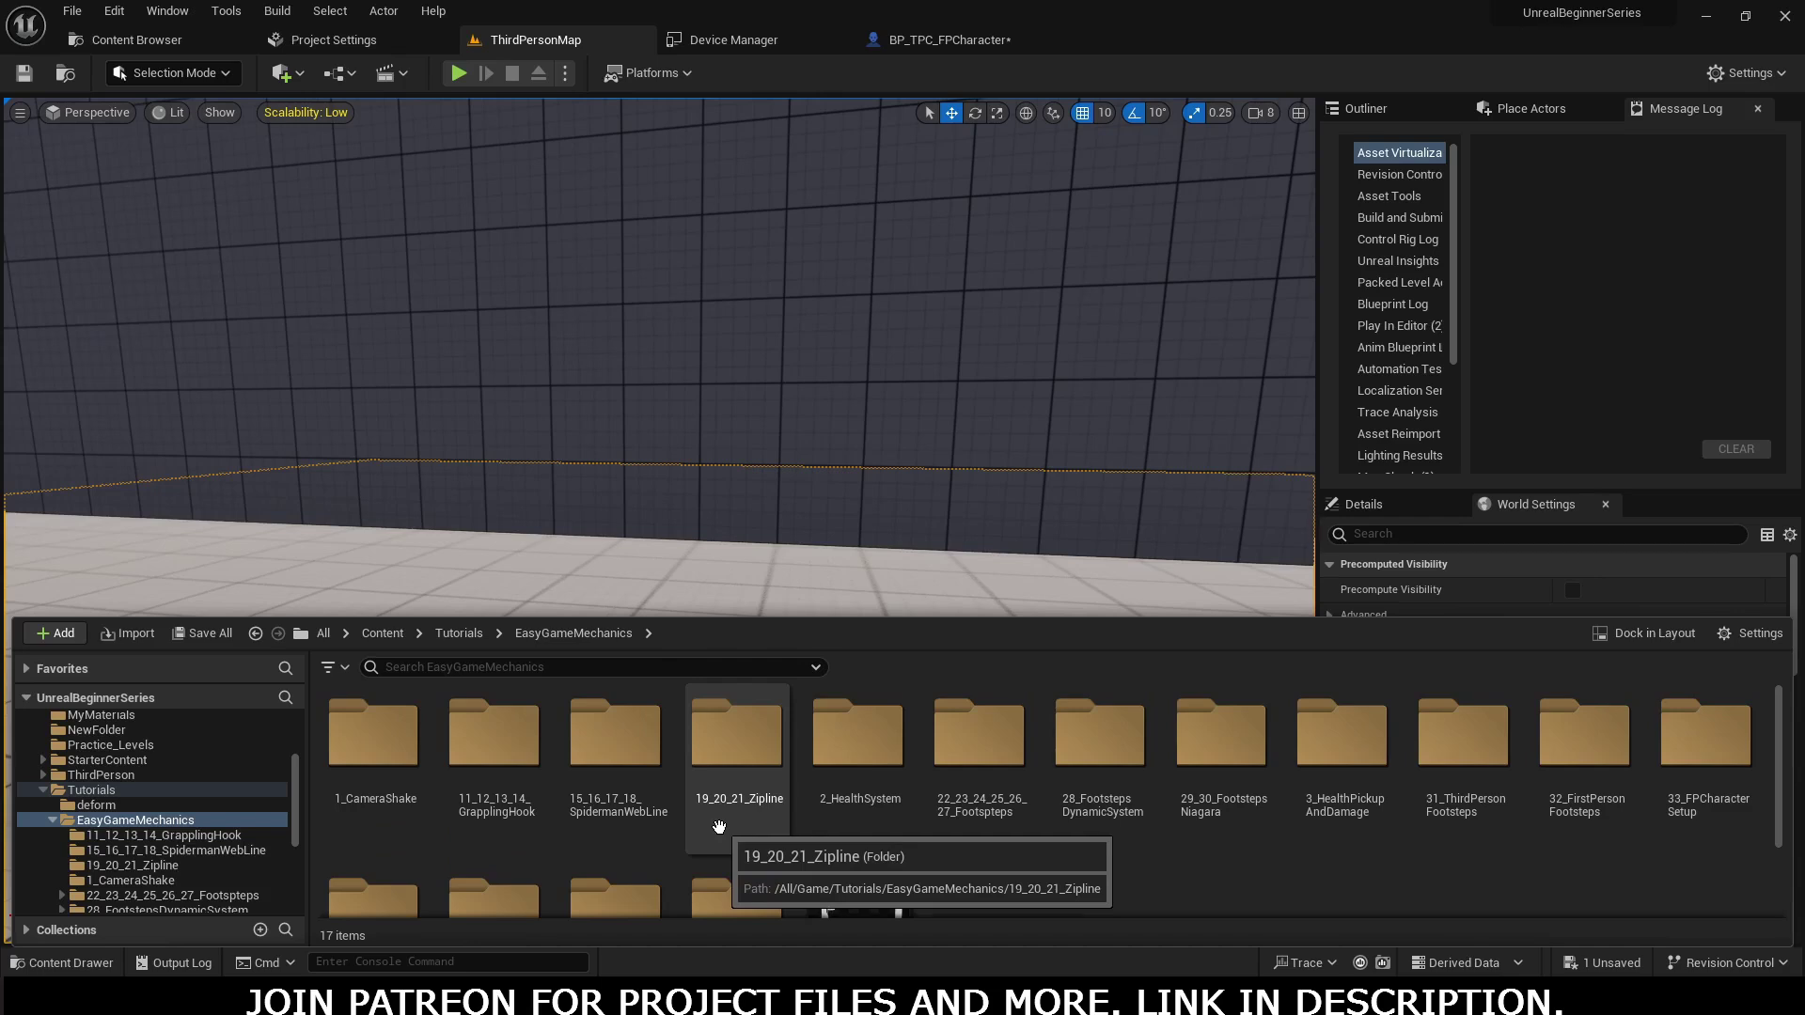
left_click(1703, 794)
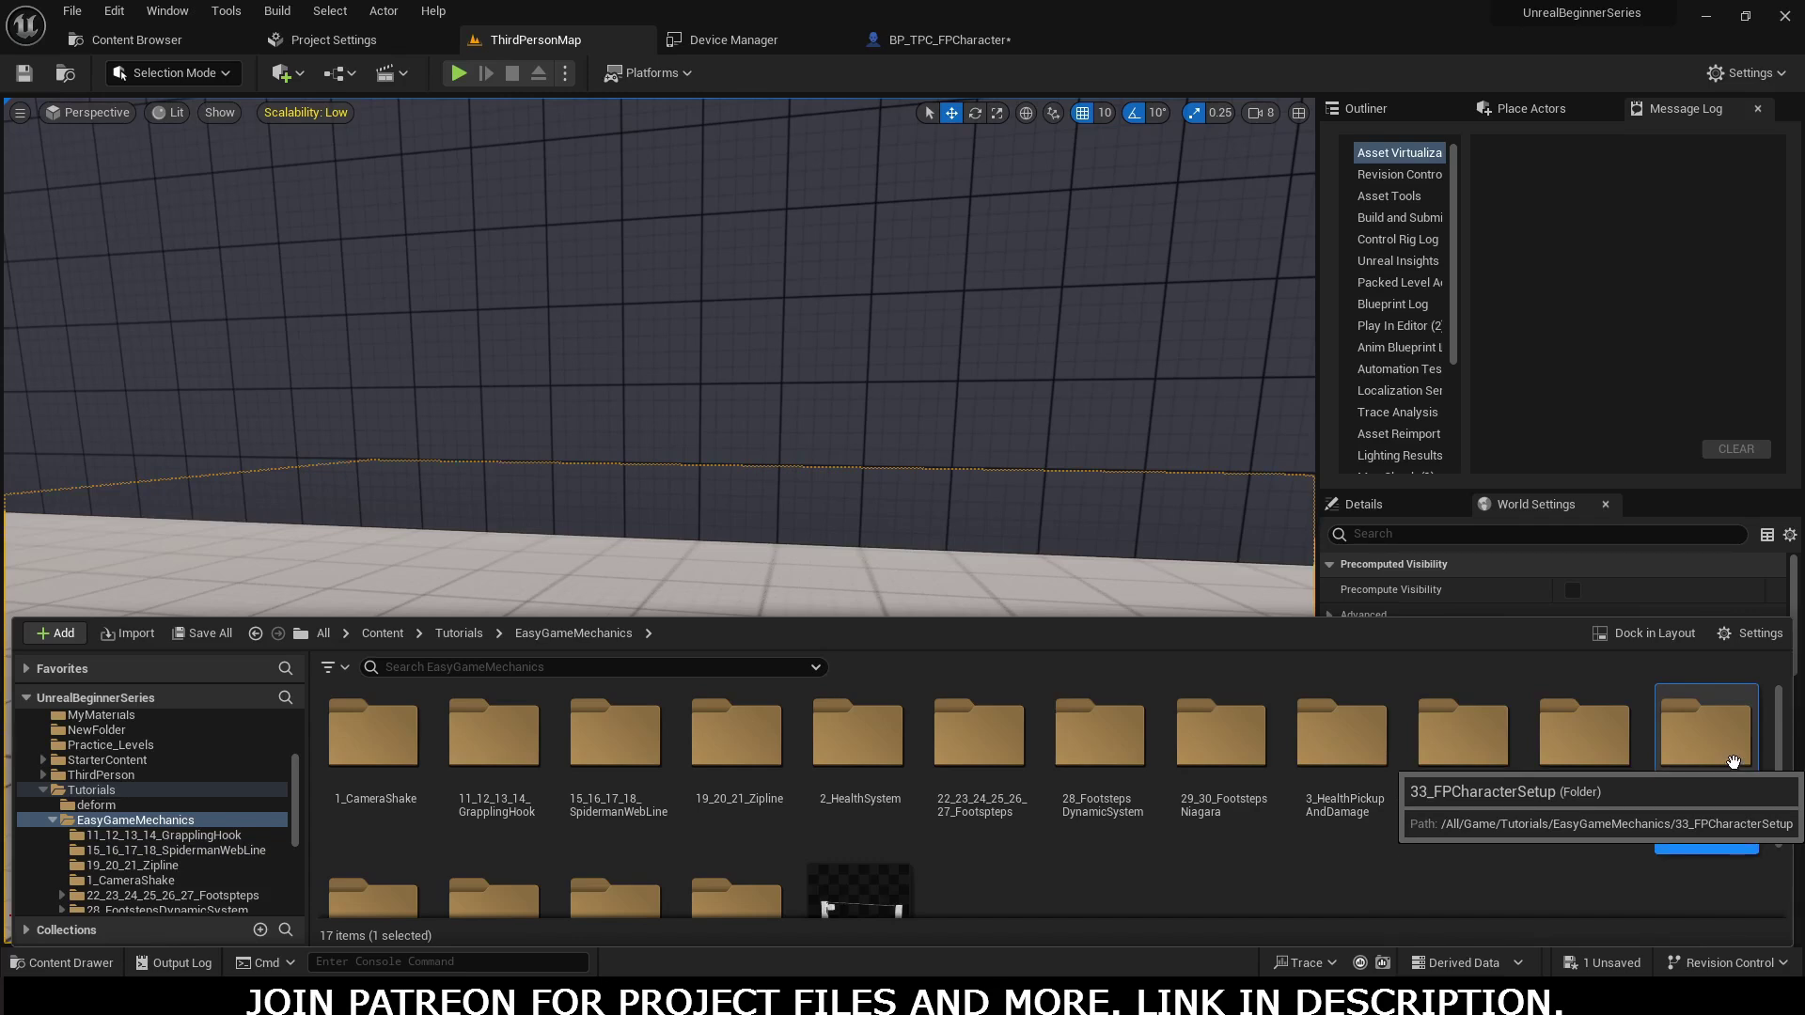
double_click(1732, 761)
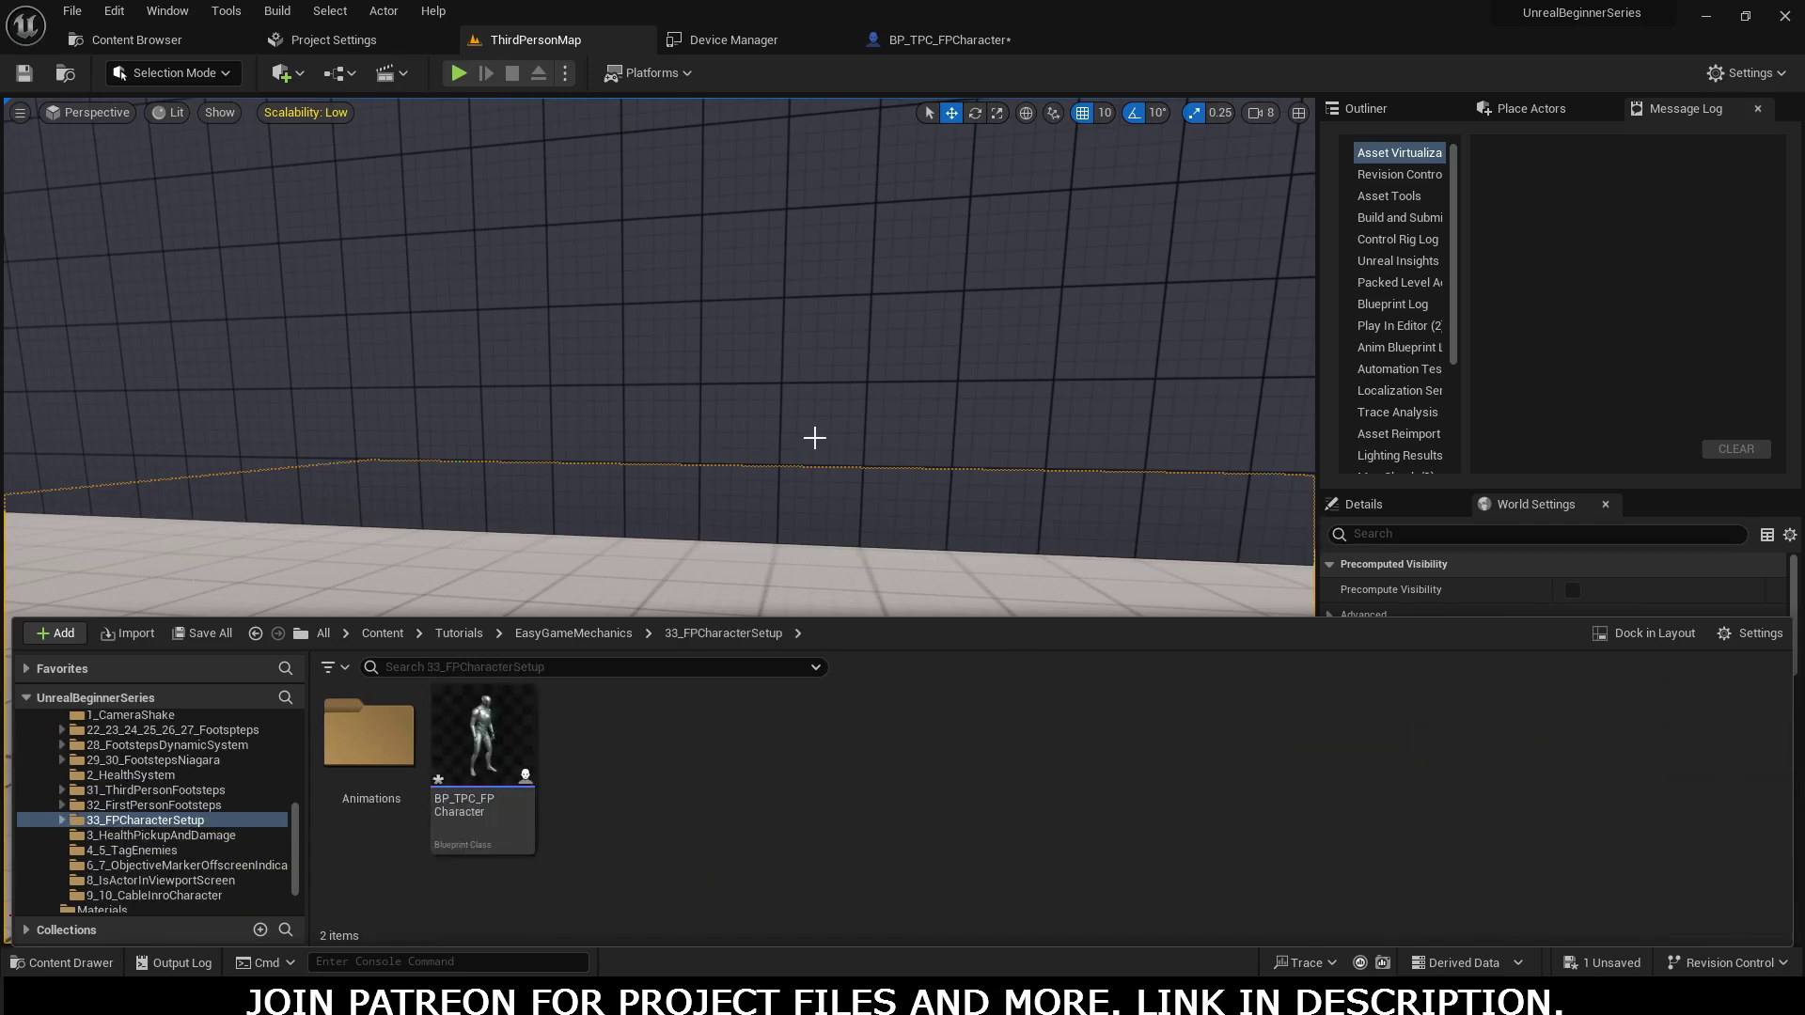